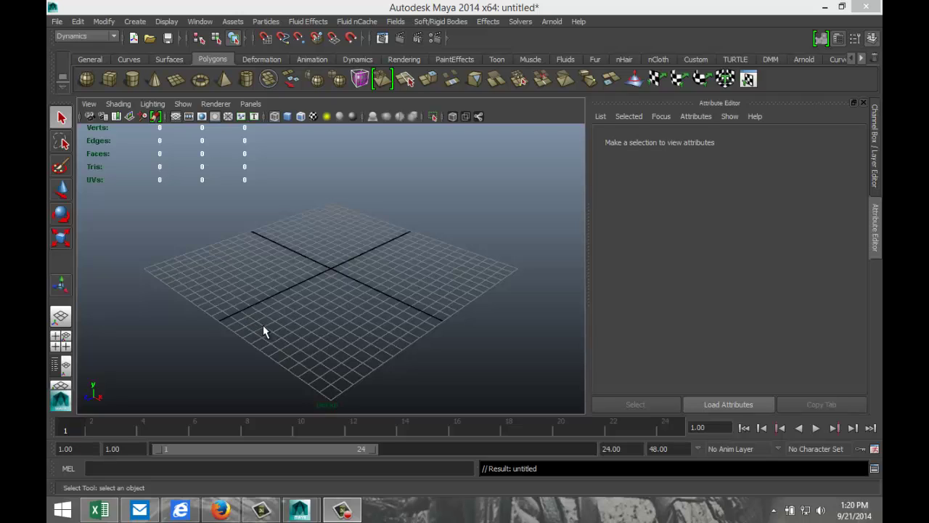
Step: Draw a tall polygon cube on the grid and scale it thin along X into a wall
alt+drag(257, 313, 297, 312)
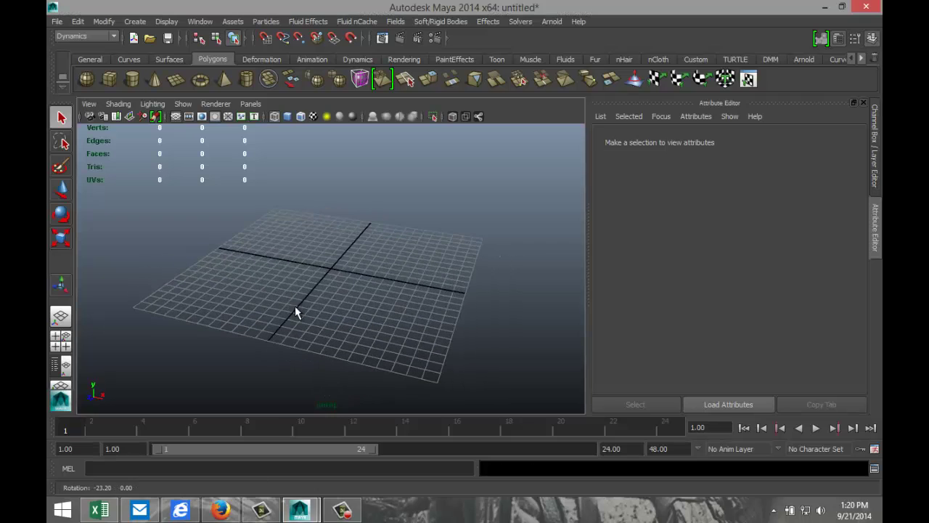
alt+middle_drag(280, 311, 292, 314)
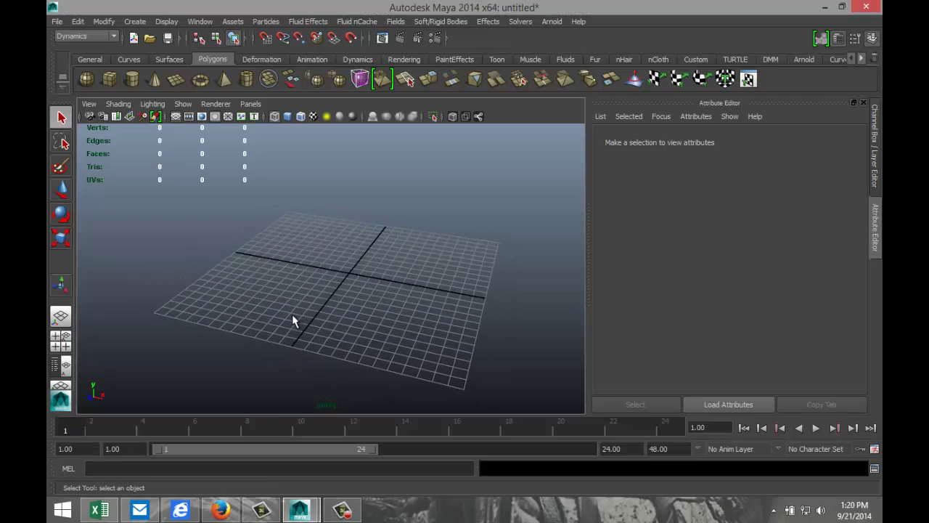
alt+drag(288, 313, 281, 311)
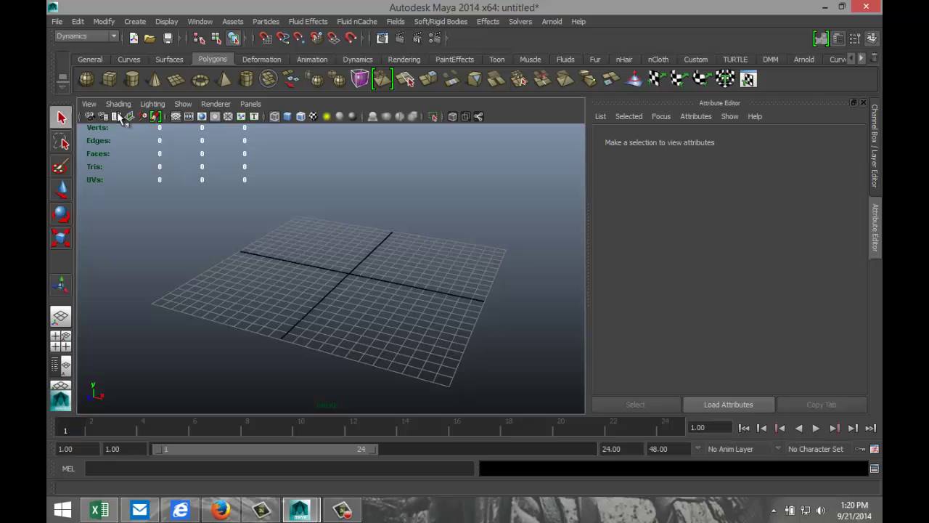
click(110, 83)
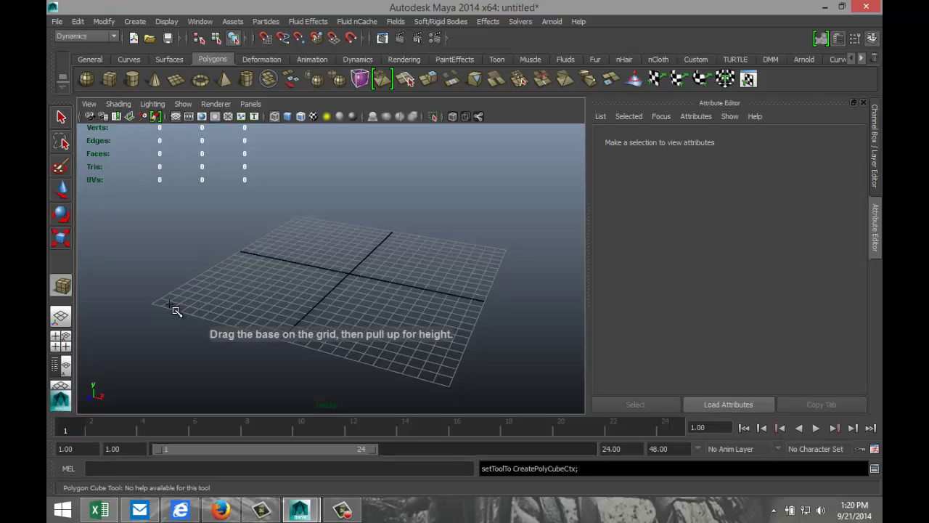
drag(170, 304, 308, 134)
key(r)
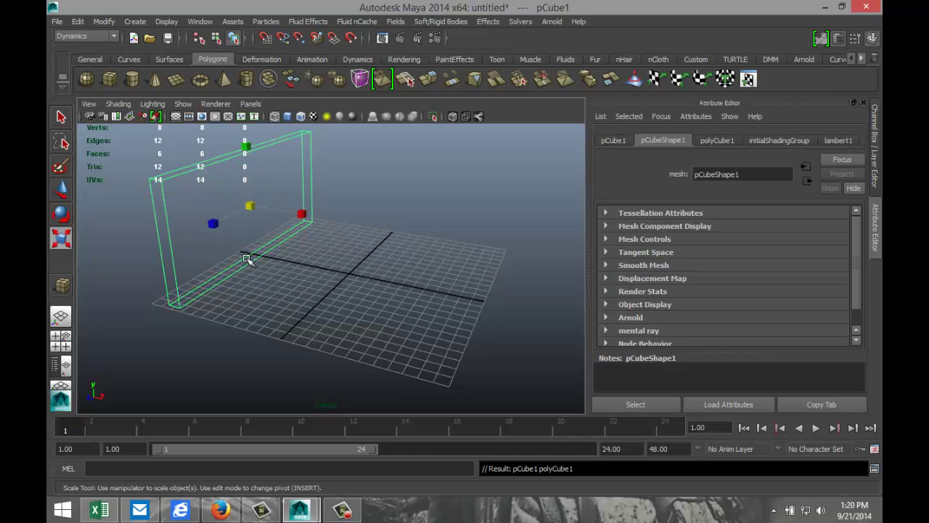
drag(304, 214, 269, 210)
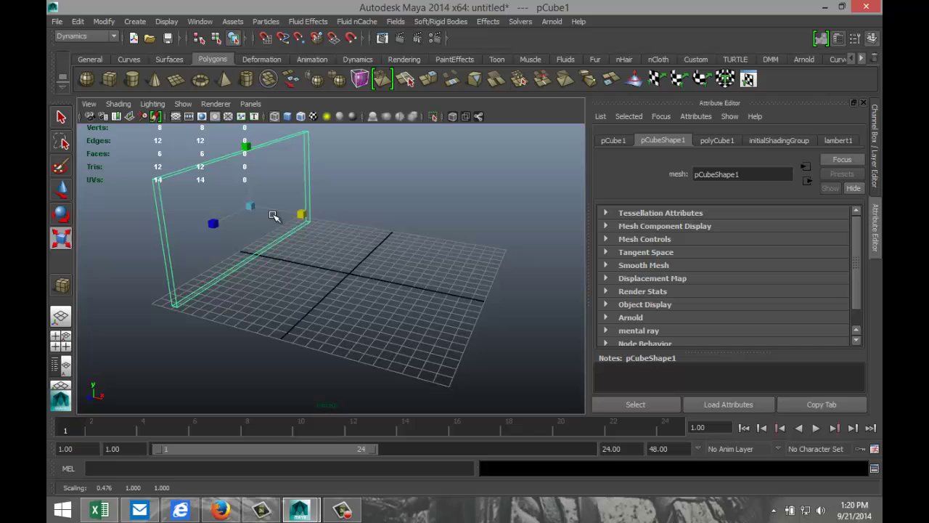
Step: Set the polyCube1 subdivisions width, height and depth to 10
click(719, 141)
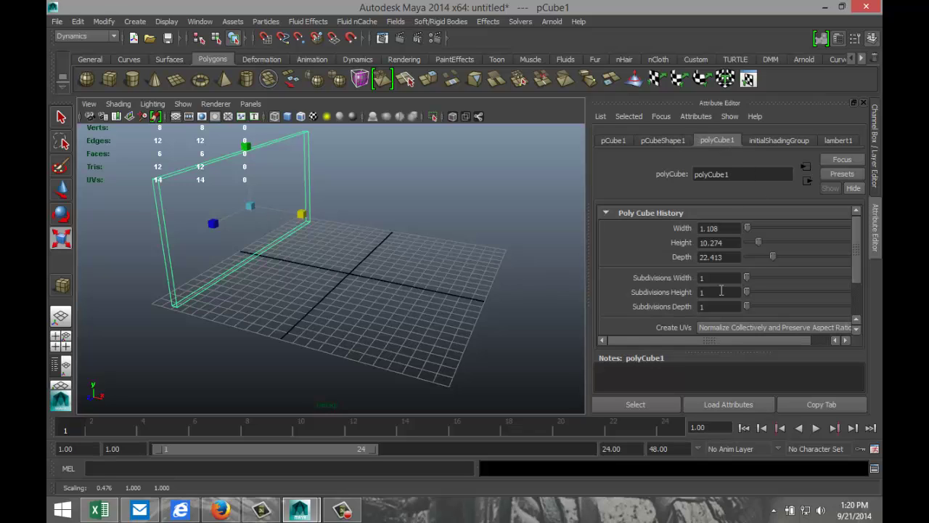
drag(750, 277, 770, 277)
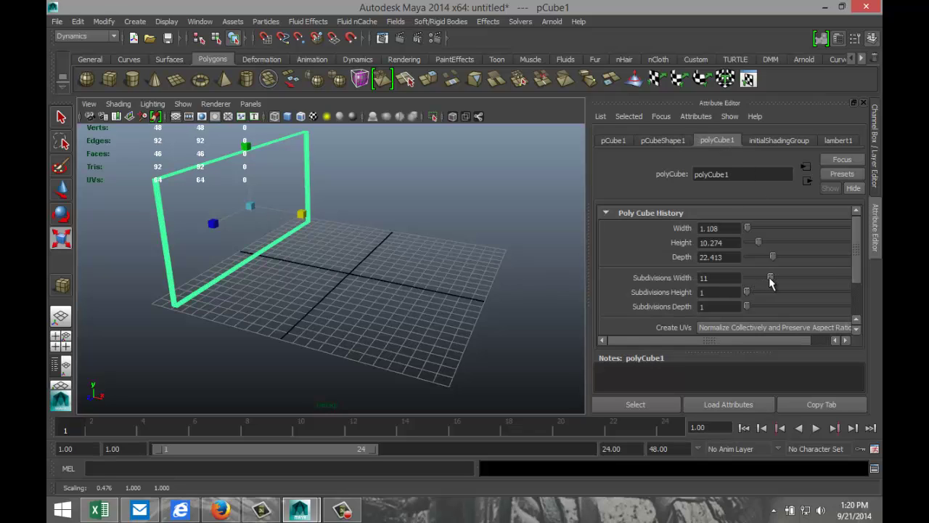
click(728, 279)
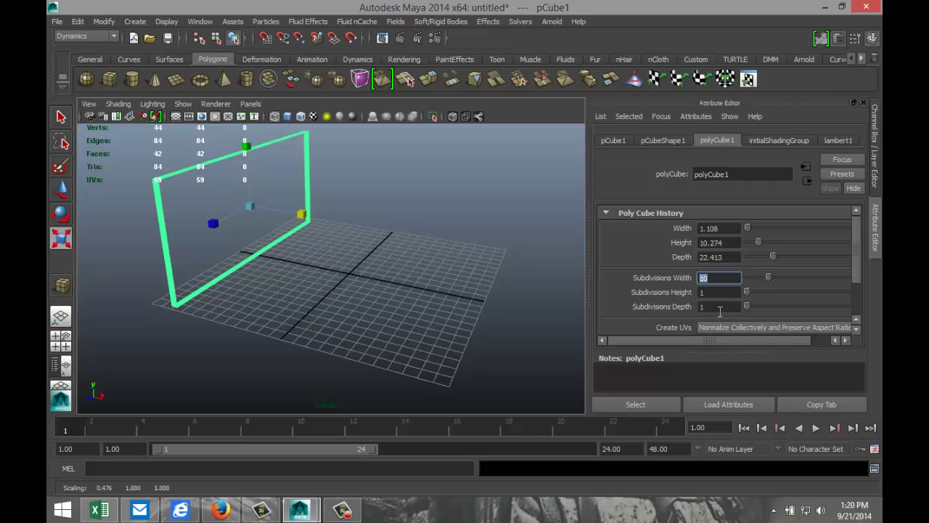
click(728, 294)
text(10)
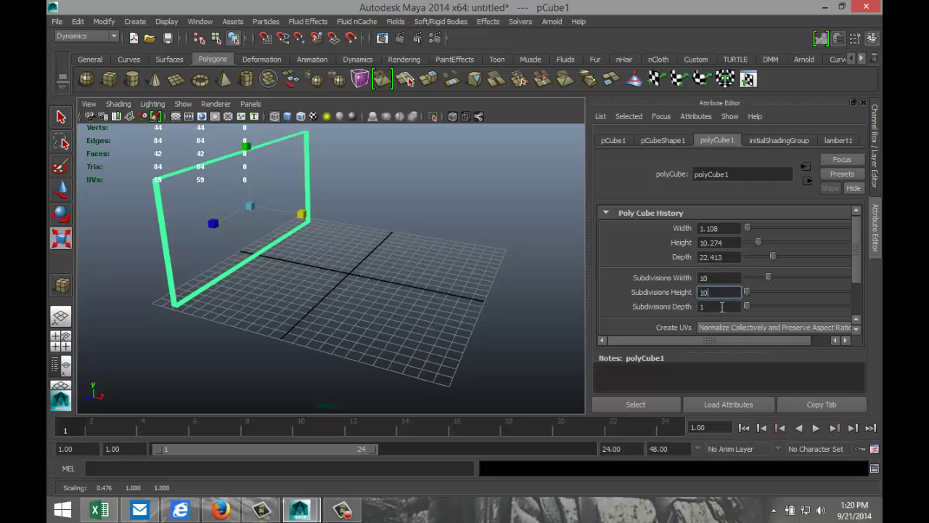
click(723, 306)
click(727, 292)
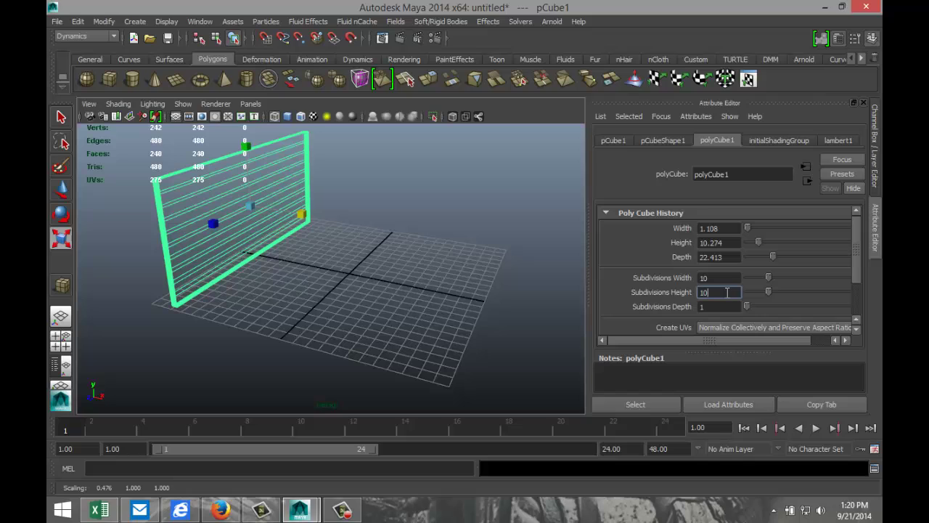
click(722, 306)
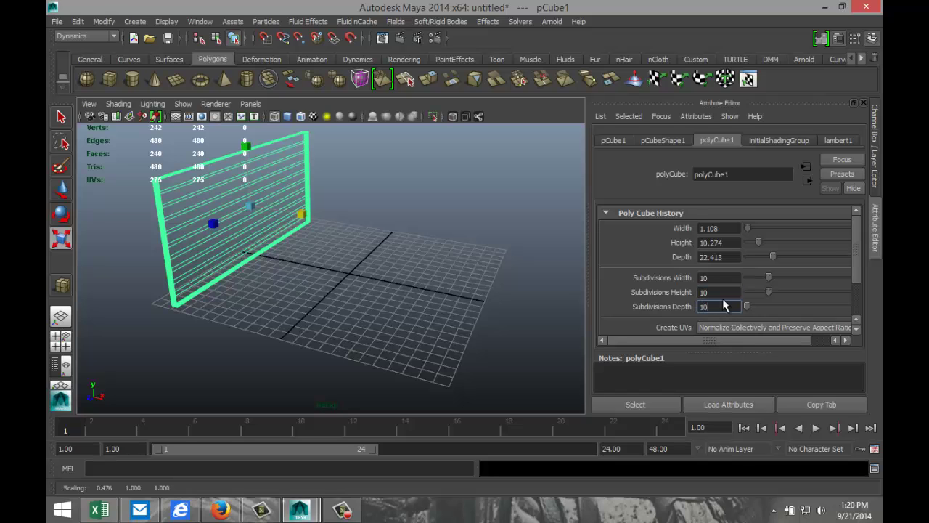
text(10)
click(722, 293)
scroll(408, 319, up, 2)
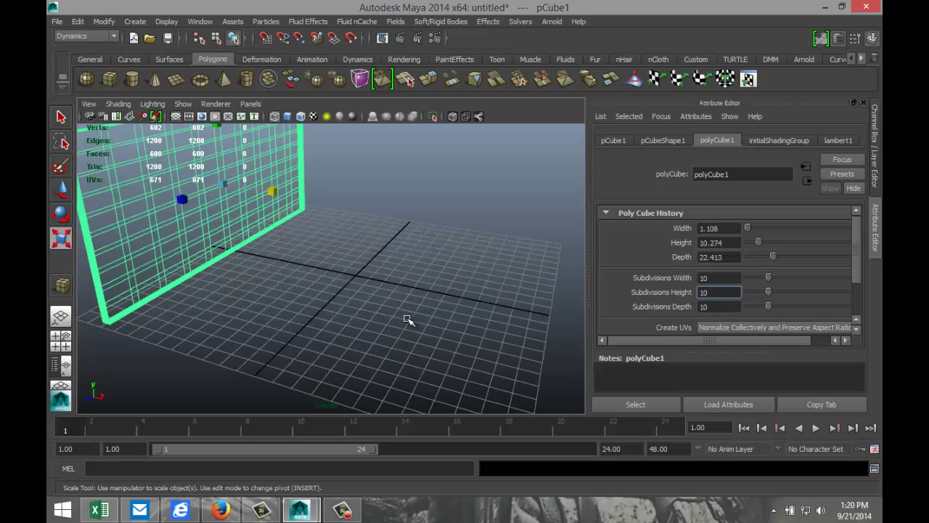
alt+drag(302, 297, 438, 360)
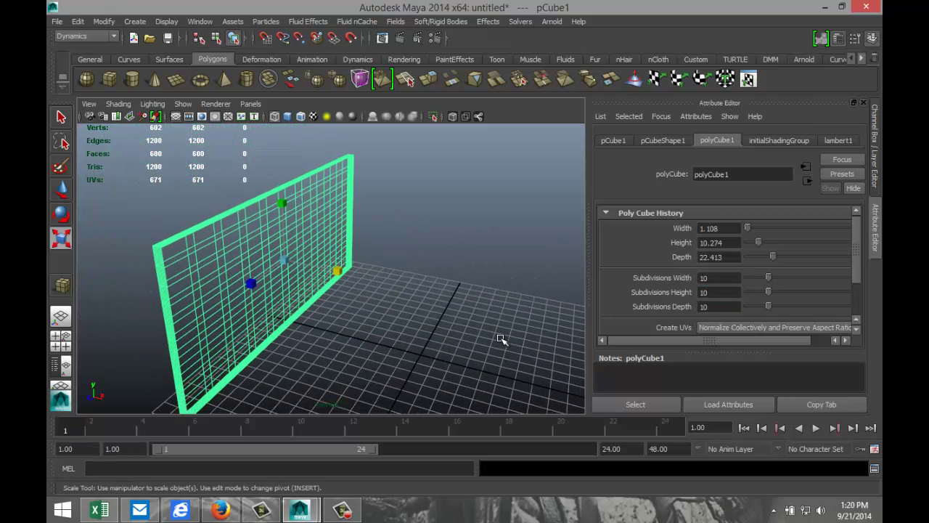
Step: Duplicate the wall and move the copy to the opposite side of the corridor
key(ctrl+d)
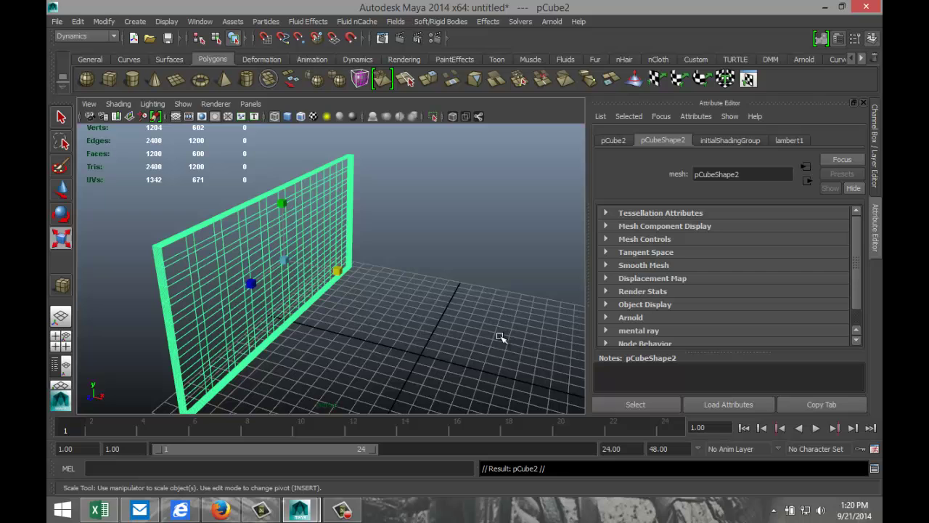
key(w)
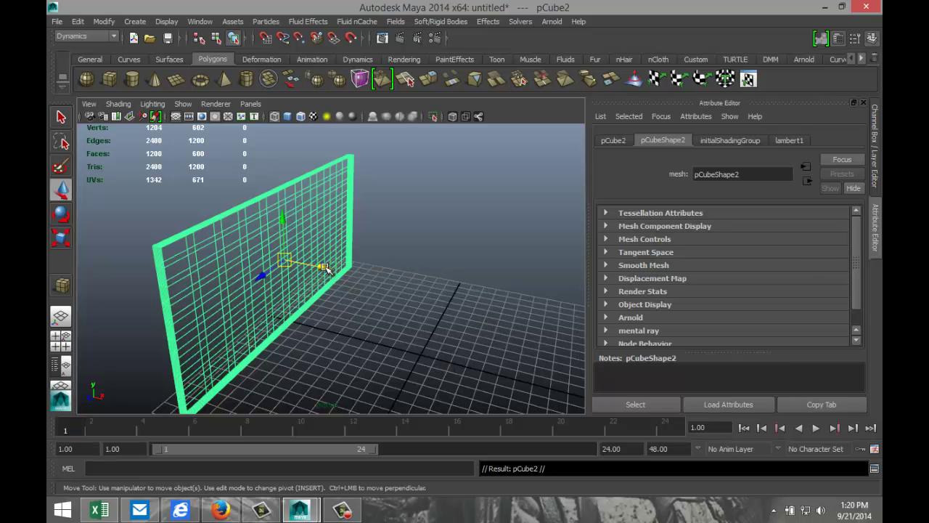
drag(325, 272, 435, 346)
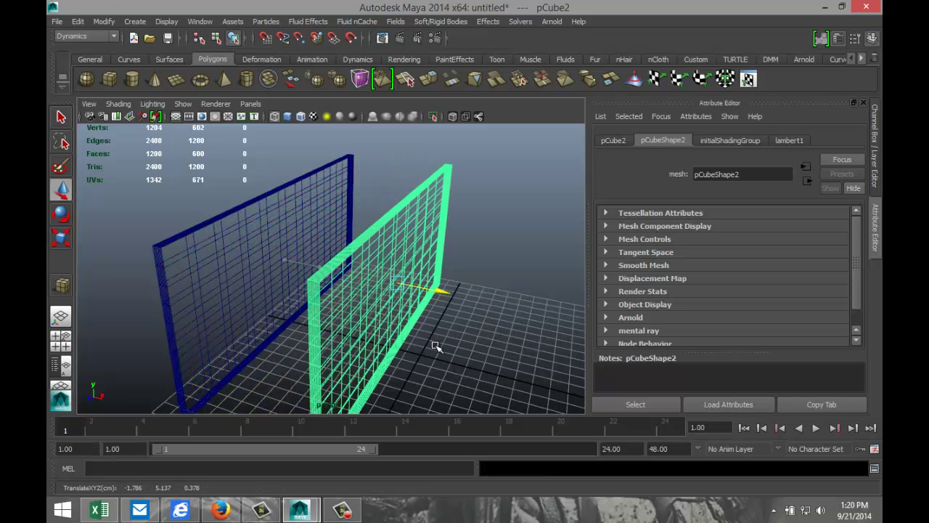
alt+drag(309, 360, 363, 259)
mouse_move(343, 361)
alt+mouse_down()
mouse_move(455, 367)
mouse_move(349, 377)
alt+mouse_up()
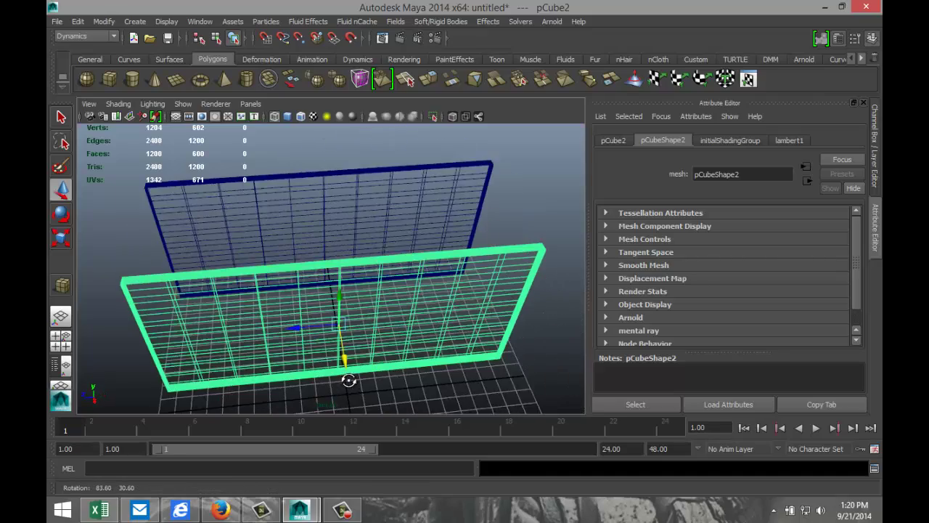
drag(294, 328, 202, 336)
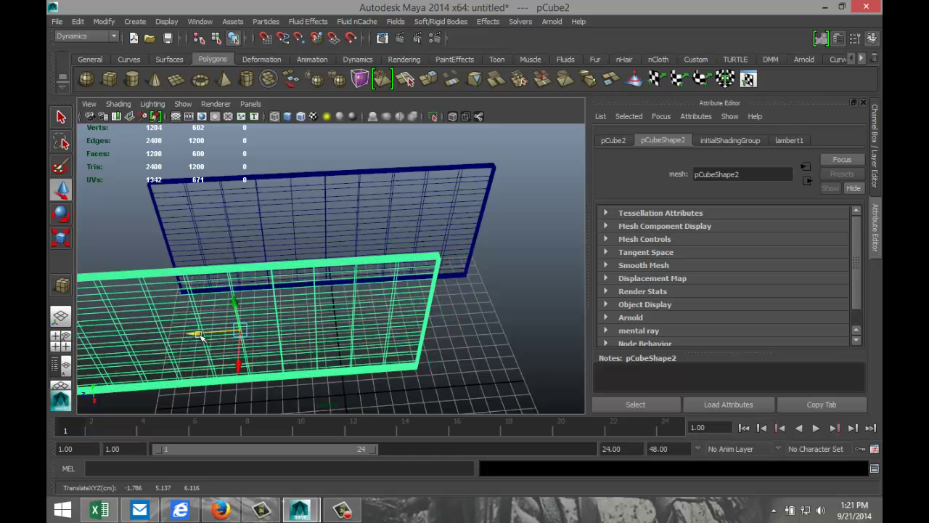
Step: Duplicate the original wall again and rotate the copy to exactly 90 degrees in Y
click(485, 211)
alt+drag(440, 269, 508, 372)
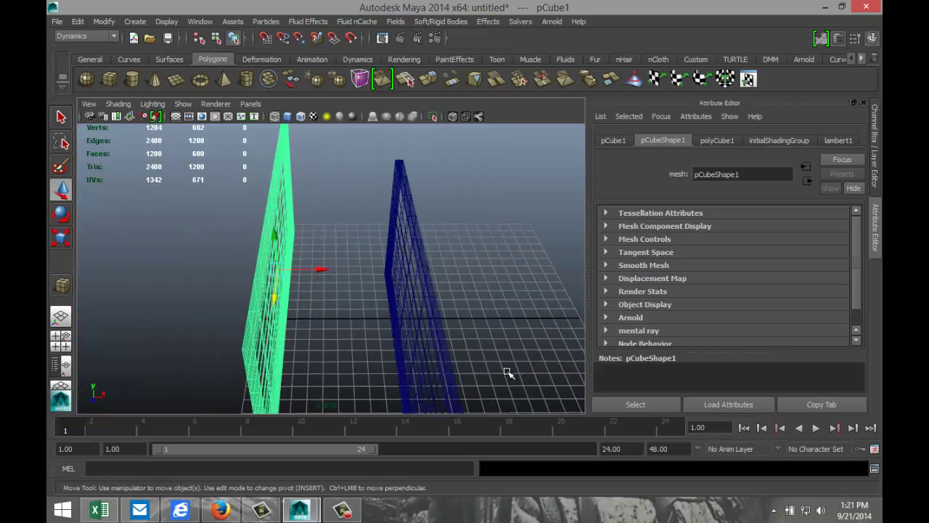
key(ctrl+d)
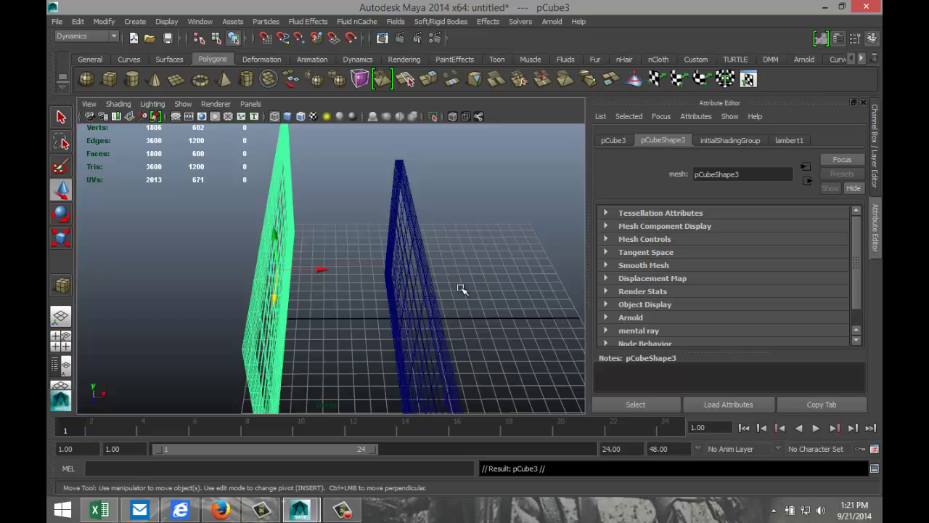
key(e)
drag(299, 311, 380, 235)
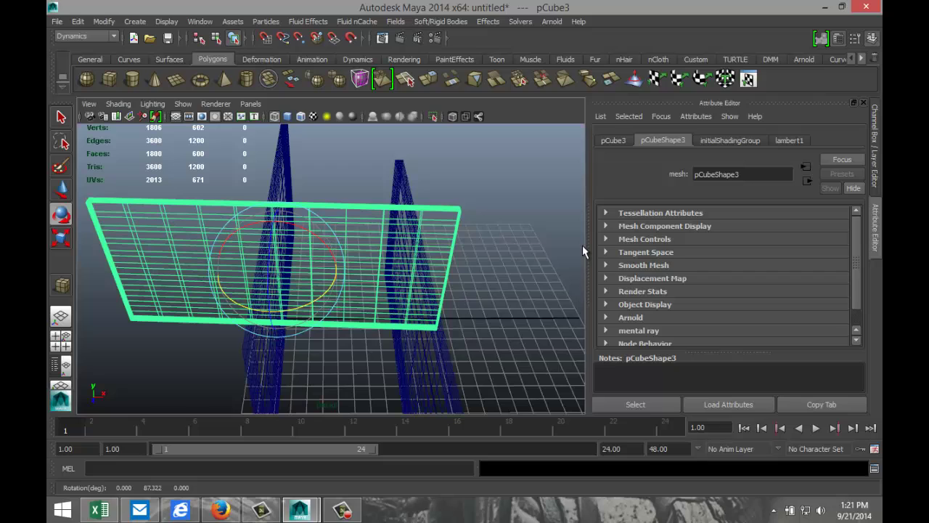
click(613, 140)
click(755, 243)
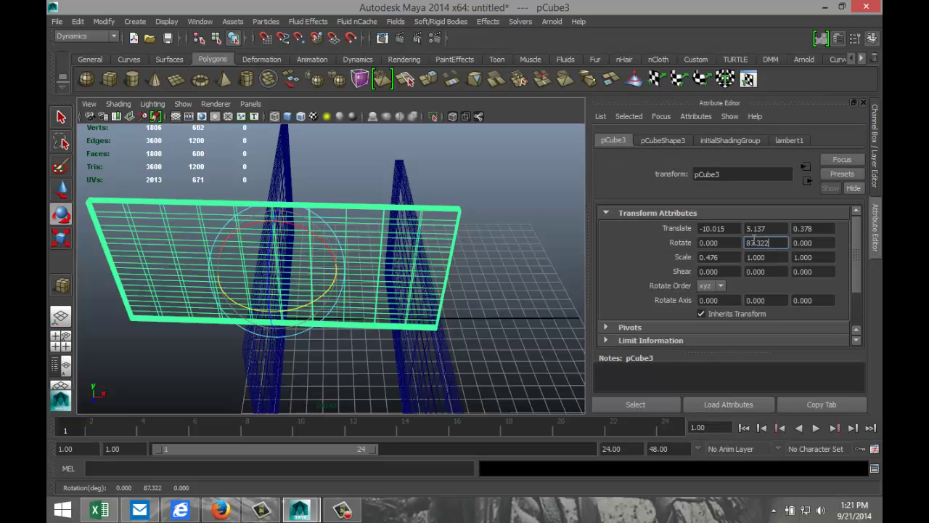
text(90)
key(Return)
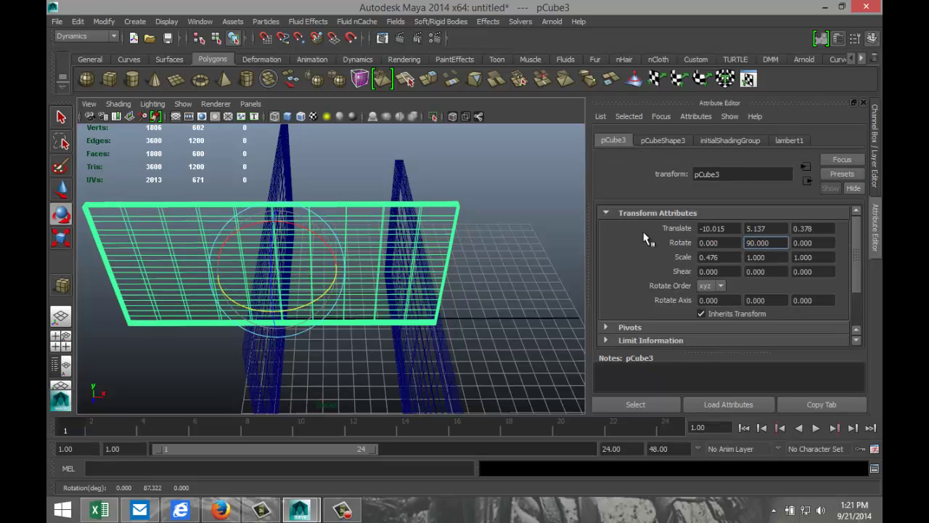
Step: Move the crosswise wall into place across the end of the corridor
click(540, 273)
click(453, 217)
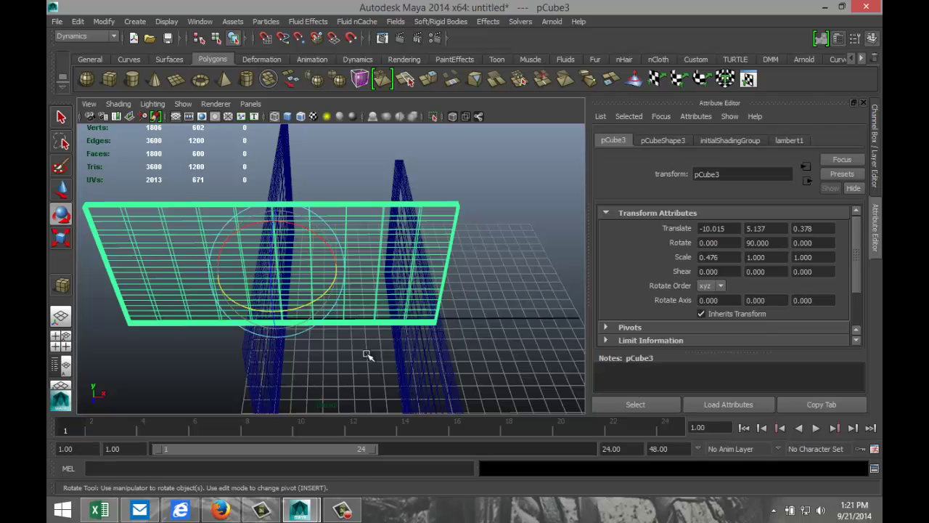
key(w)
drag(276, 297, 288, 187)
click(394, 255)
alt+drag(394, 255, 400, 315)
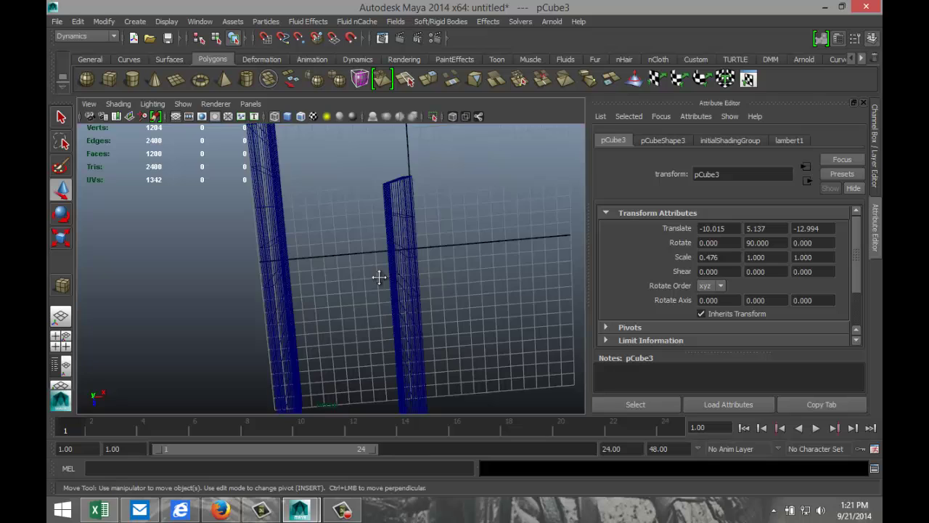
alt+drag(380, 276, 358, 244)
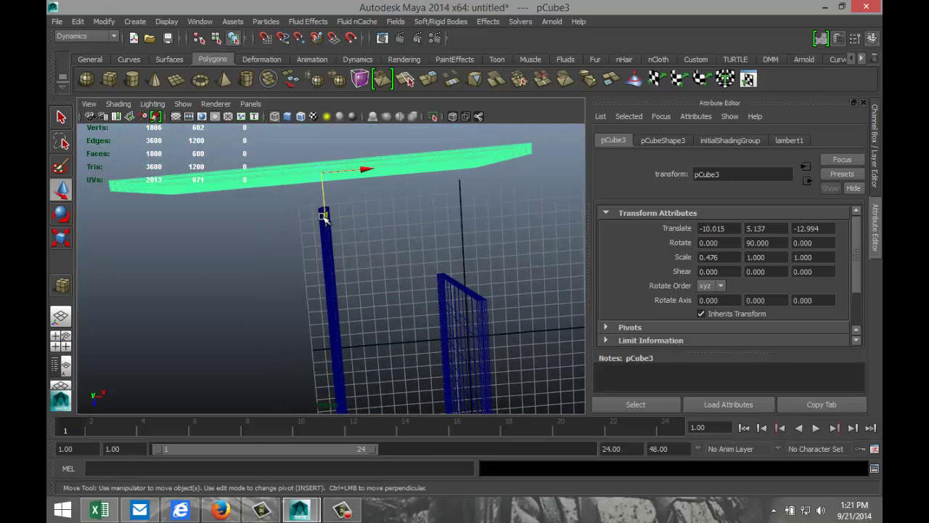
drag(324, 218, 333, 262)
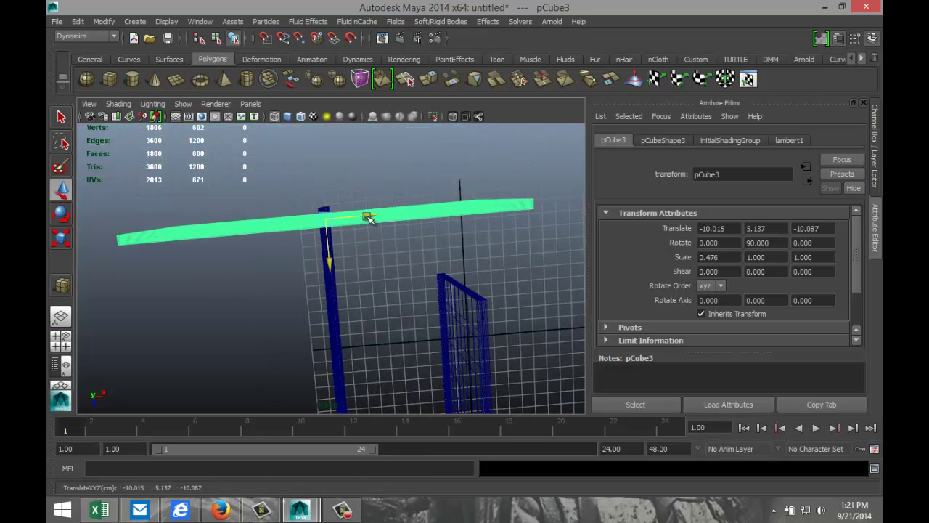
drag(369, 218, 537, 207)
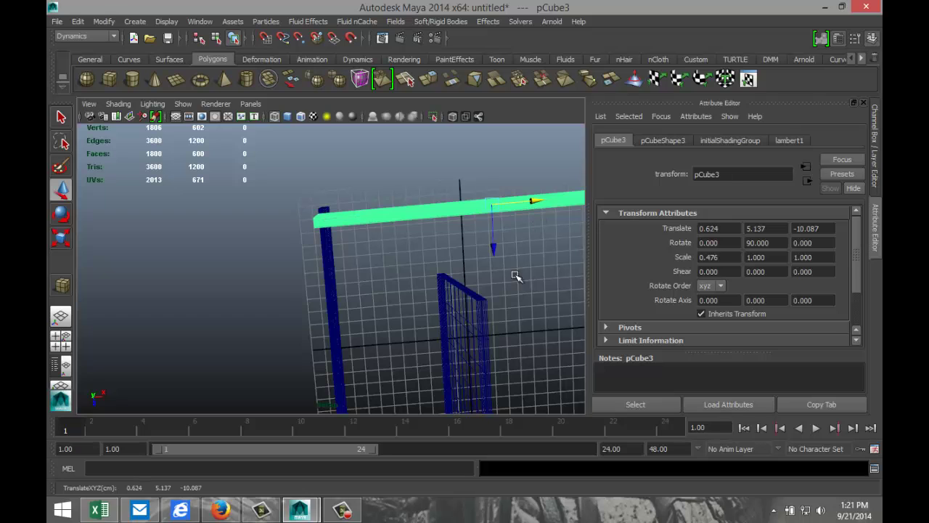
alt+drag(504, 360, 491, 334)
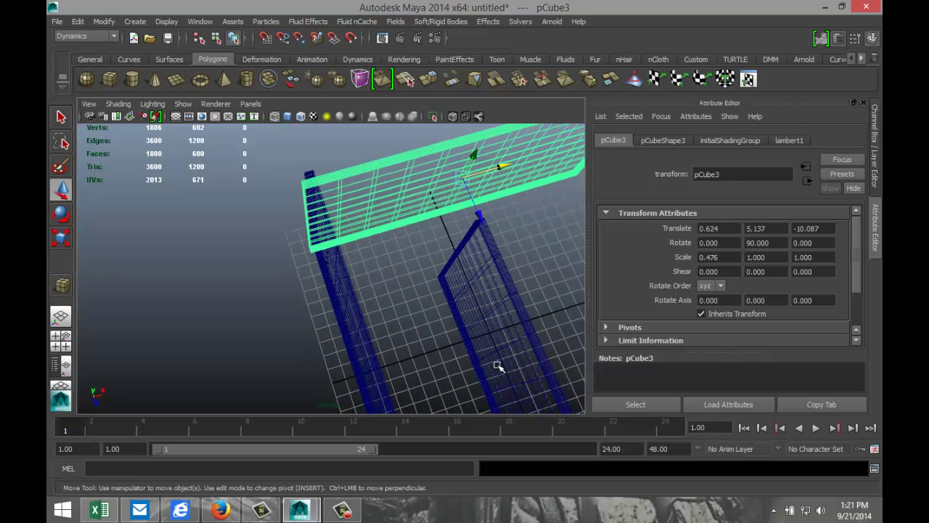
Step: Switch to shaded display and scale pCube1 lengthwise to a Z scale of 1.298
key(5)
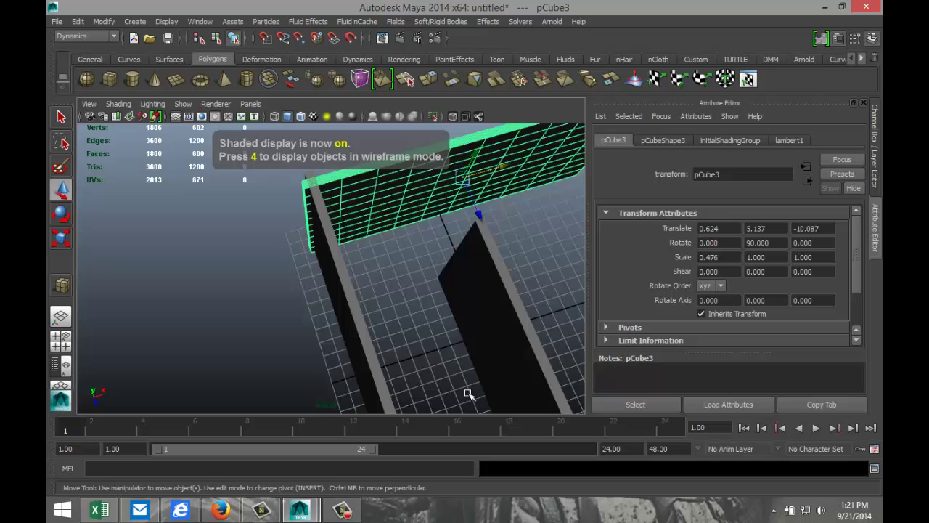
mouse_move(468, 392)
alt+mouse_down()
mouse_move(429, 344)
mouse_move(434, 327)
mouse_move(339, 350)
alt+mouse_up()
click(245, 276)
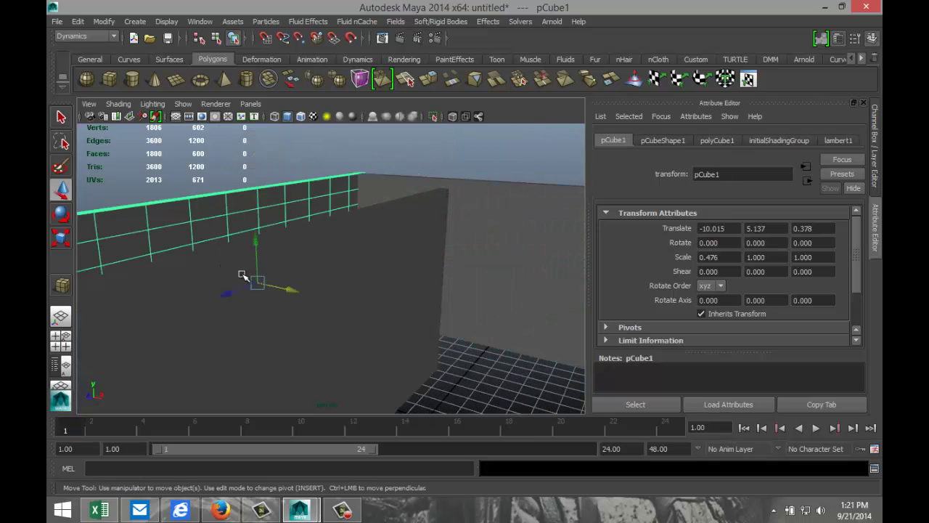
alt+drag(244, 276, 297, 299)
key(r)
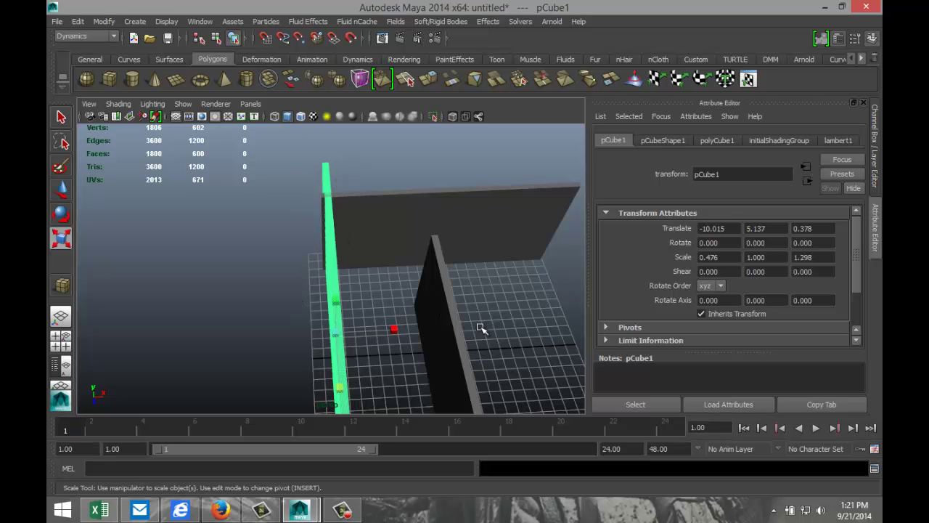
scroll(481, 328, down, 2)
alt+drag(489, 349, 452, 306)
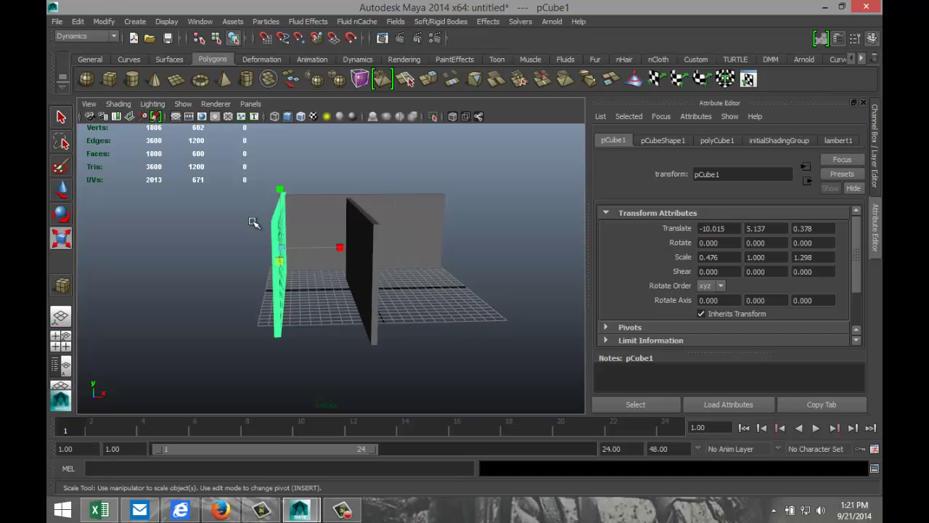
Step: Draw a polygon plane and slide it along X to sit between the walls
click(178, 82)
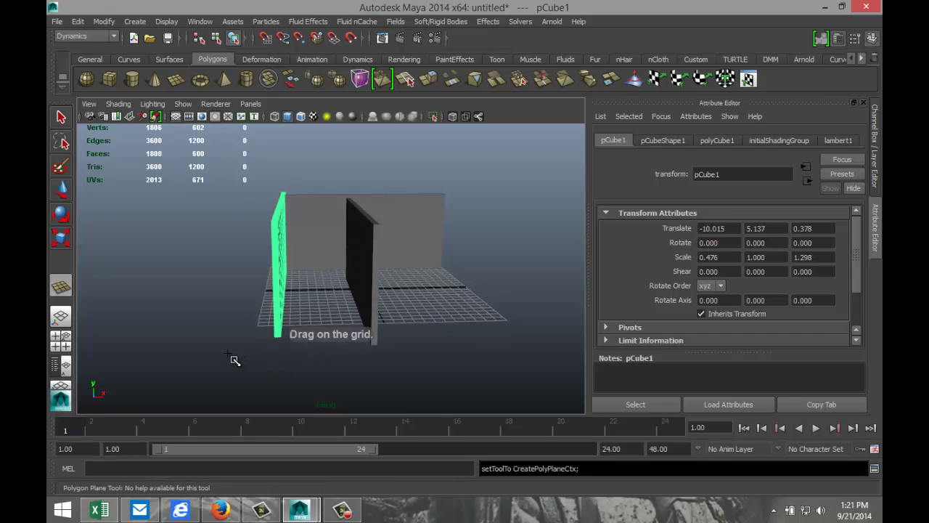
drag(222, 284, 330, 395)
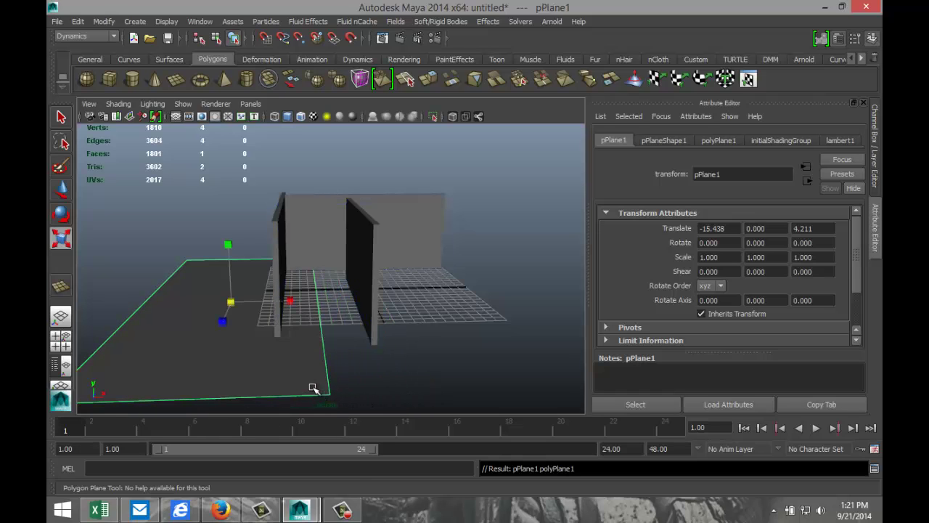
key(w)
drag(270, 299, 362, 312)
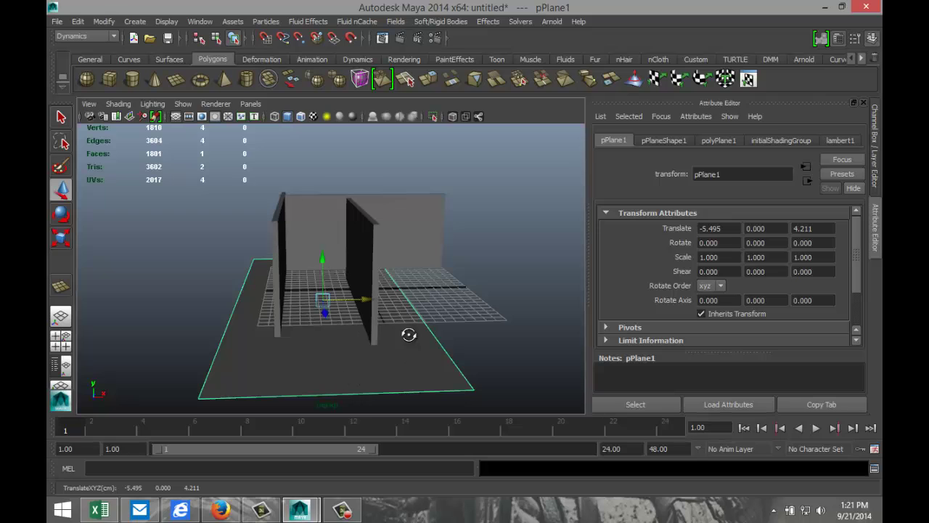
alt+drag(409, 332, 457, 360)
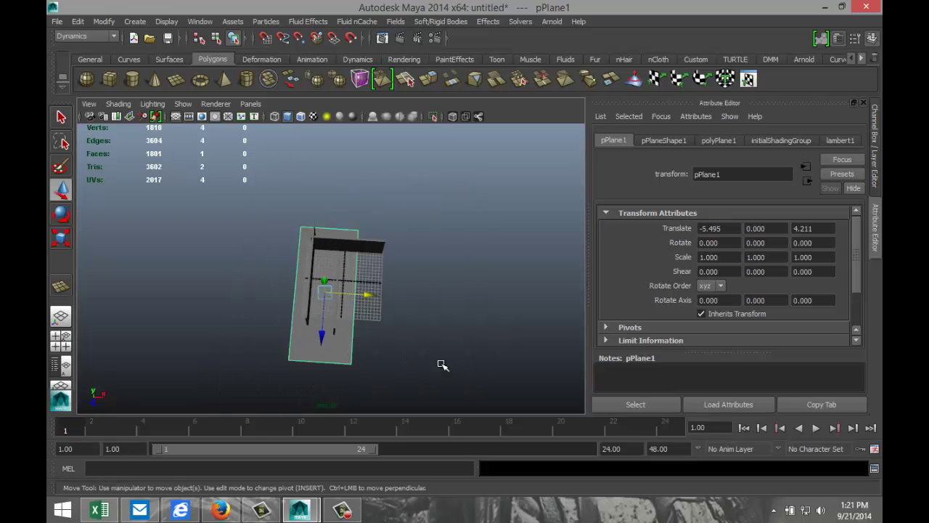
Step: Scale the floor plane along Z to 0.622 to fit the corridor
key(r)
drag(322, 352, 324, 328)
key(w)
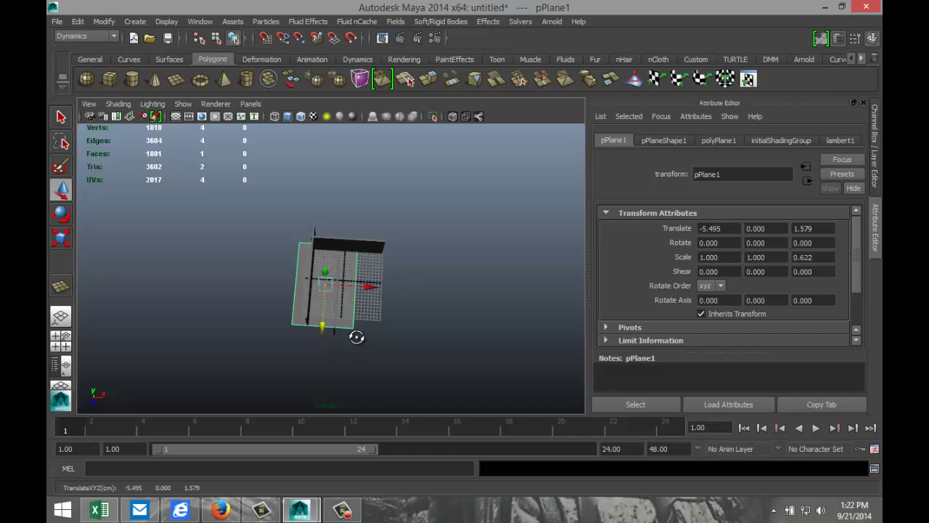
alt+drag(353, 332, 357, 291)
scroll(354, 308, up, 3)
scroll(354, 309, up, 2)
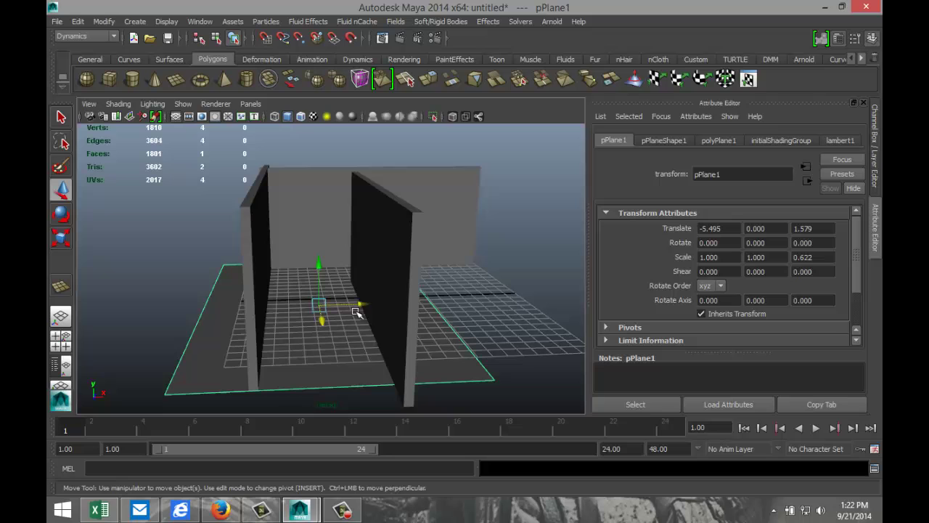
scroll(374, 350, up, 3)
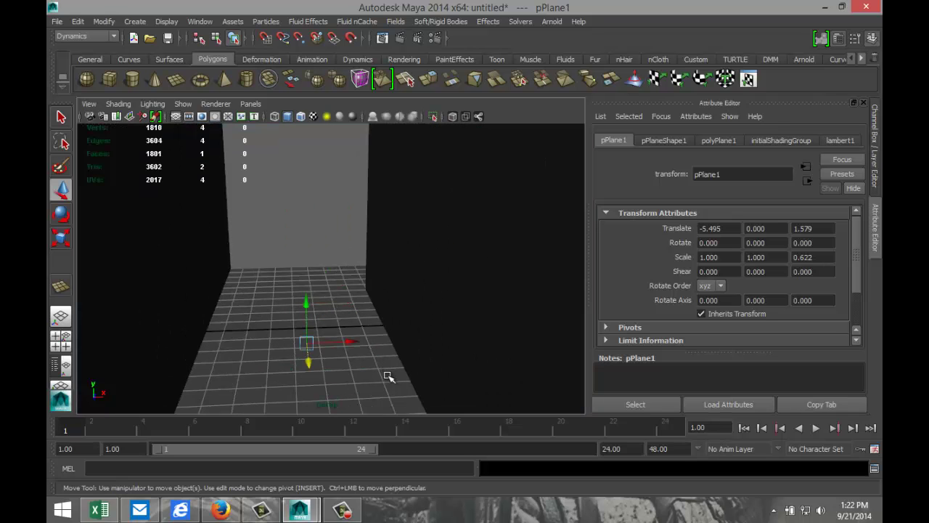
mouse_move(388, 377)
alt+mouse_down()
mouse_move(377, 363)
mouse_move(383, 371)
alt+mouse_up()
scroll(383, 370, down, 3)
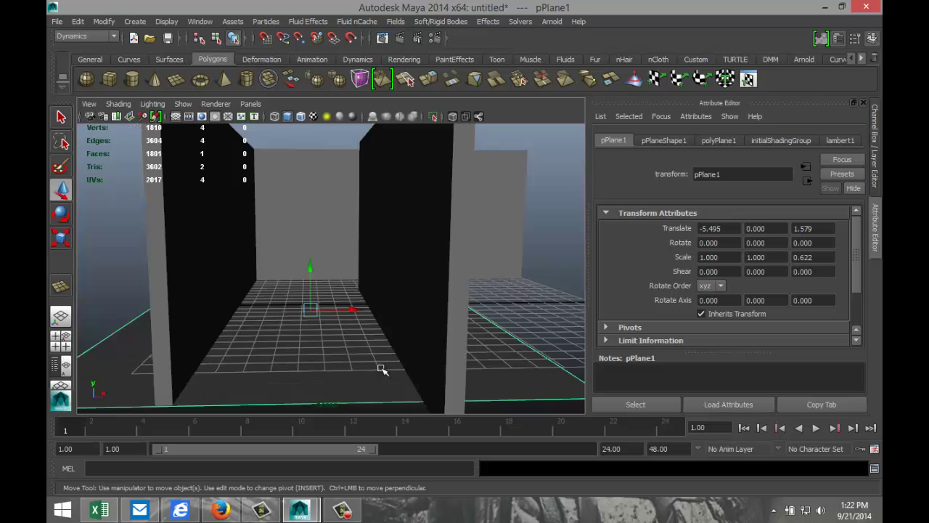
scroll(382, 370, up, 2)
scroll(382, 369, down, 2)
Step: Select pCube2 in vertex mode and nudge its top corner vertex
alt+drag(350, 352, 344, 363)
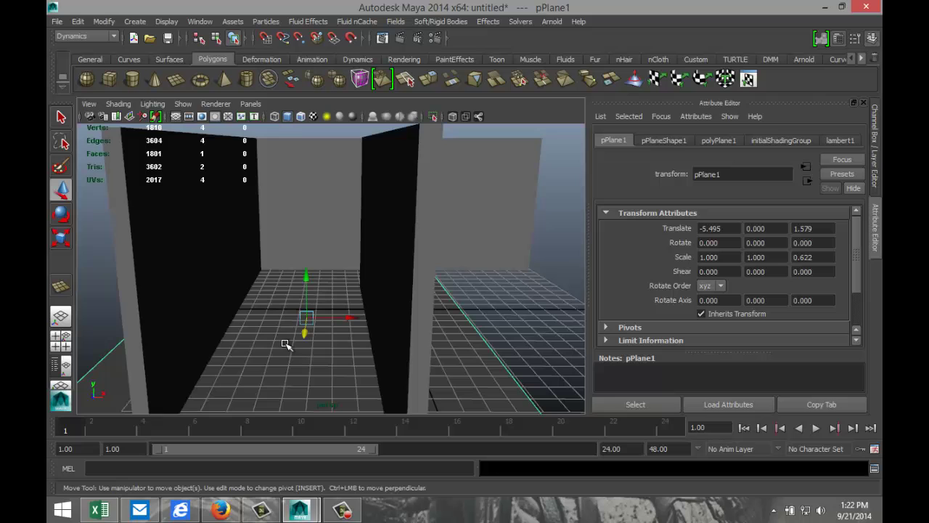
alt+drag(287, 349, 302, 358)
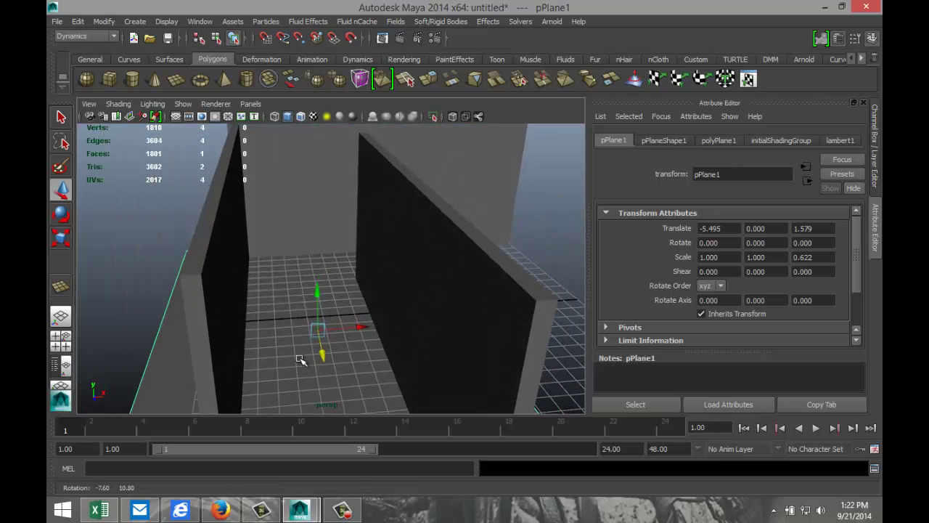
click(400, 244)
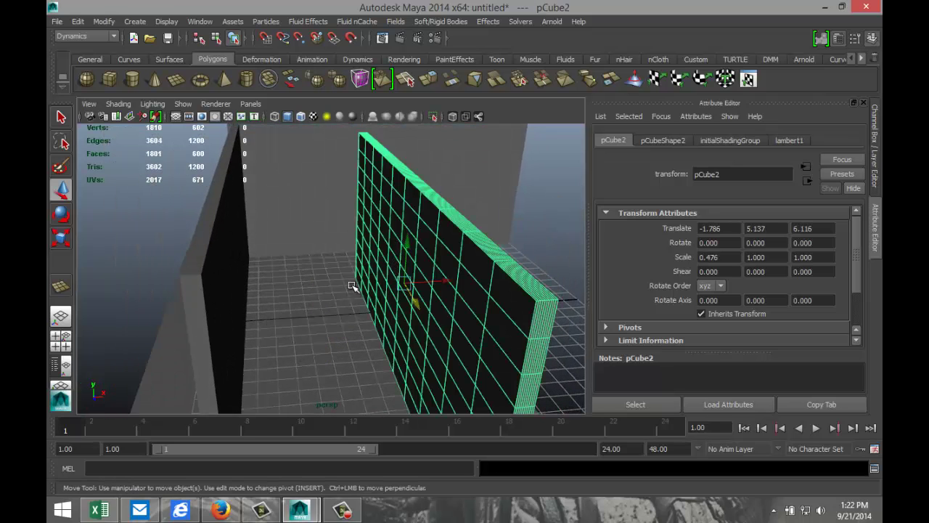
alt+drag(339, 265, 377, 360)
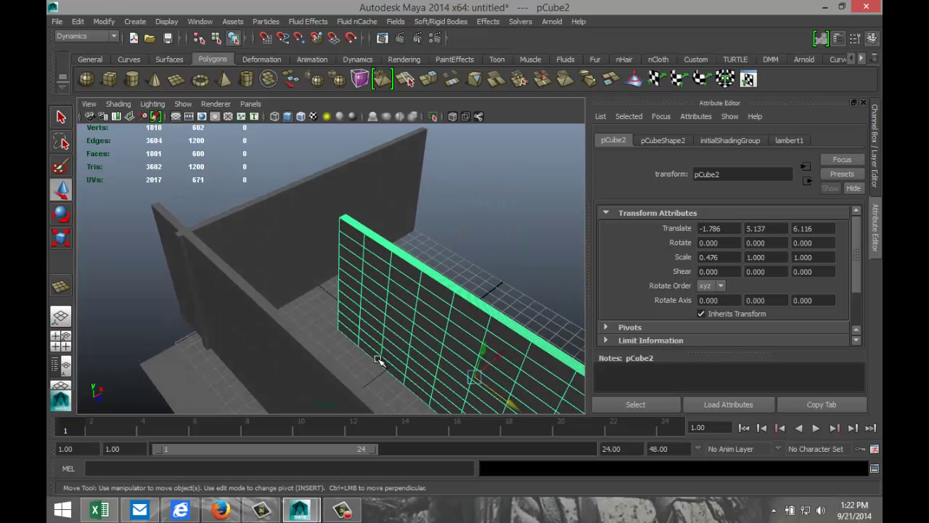
right_drag(339, 244, 301, 206)
click(338, 244)
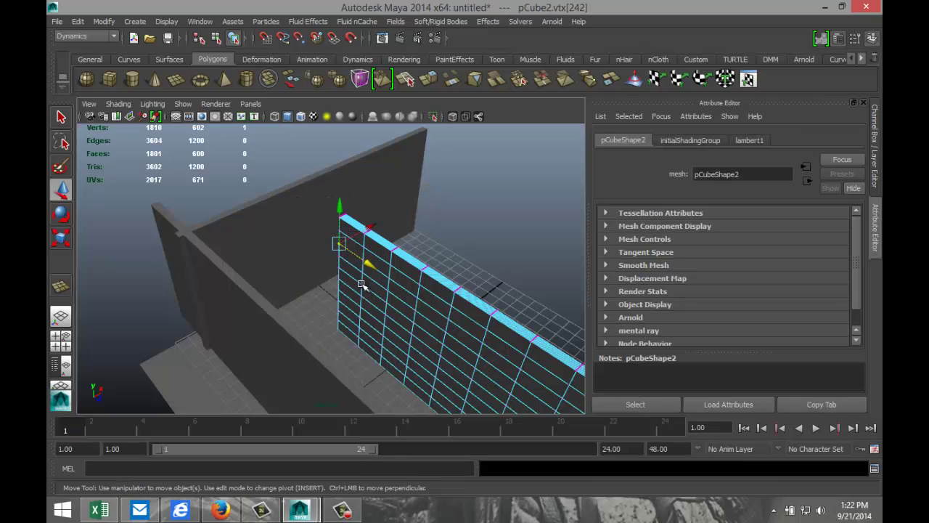
drag(369, 268, 371, 266)
Step: Nudge a lower end vertex slightly along X and pick more vertices down the wall's end
click(339, 279)
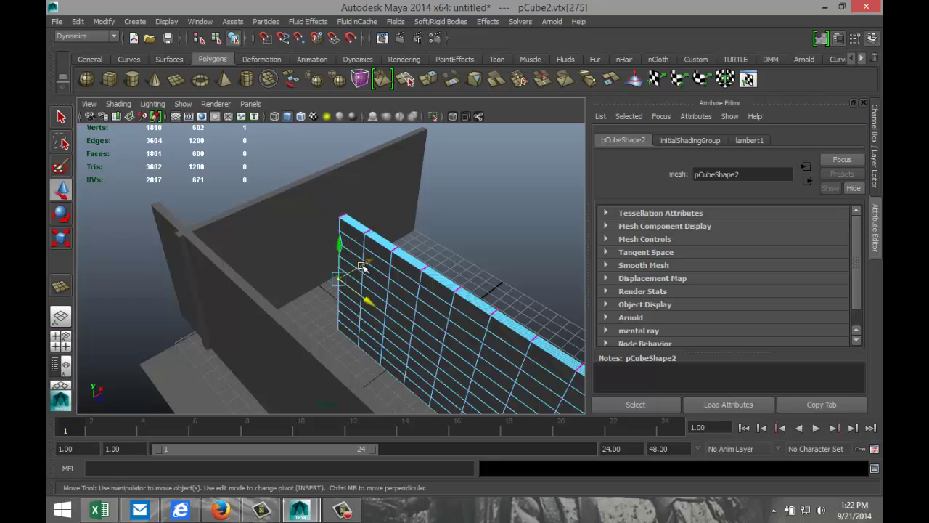
drag(371, 265, 372, 264)
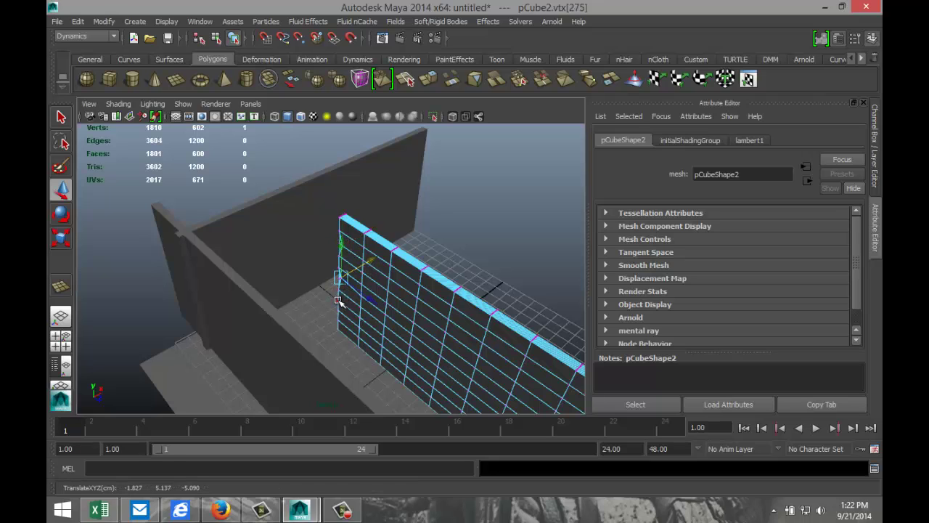
click(338, 300)
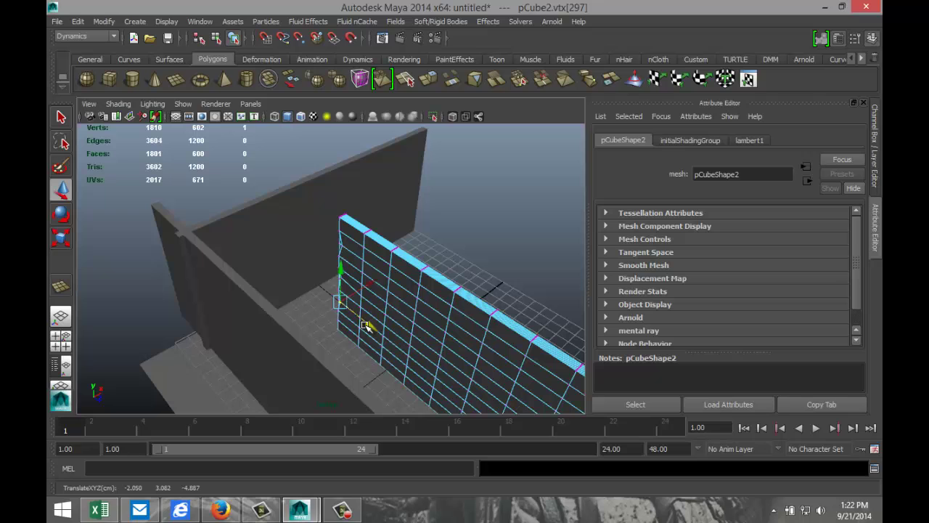
click(337, 320)
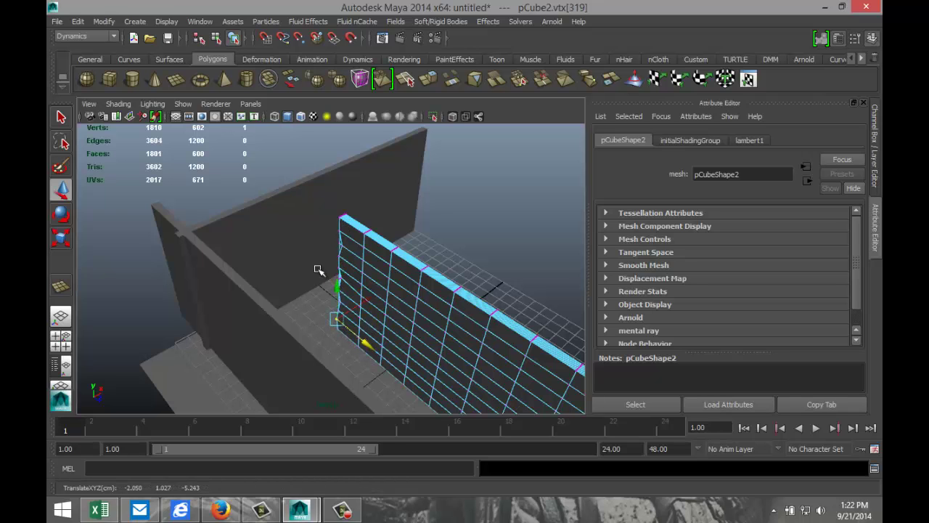
alt+drag(318, 270, 340, 225)
click(339, 221)
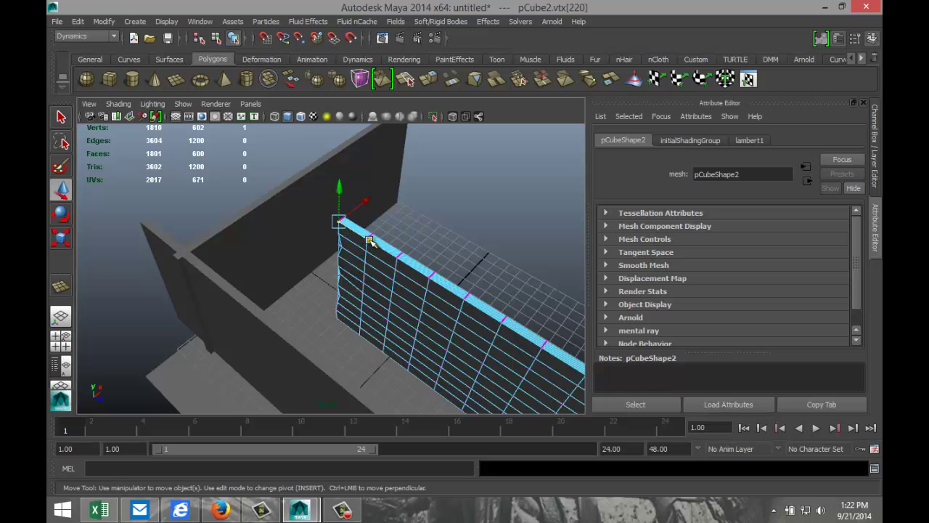
Step: Pick vertices on the wall face and move one freely across the surface
alt+middle_drag(394, 334, 326, 236)
click(324, 233)
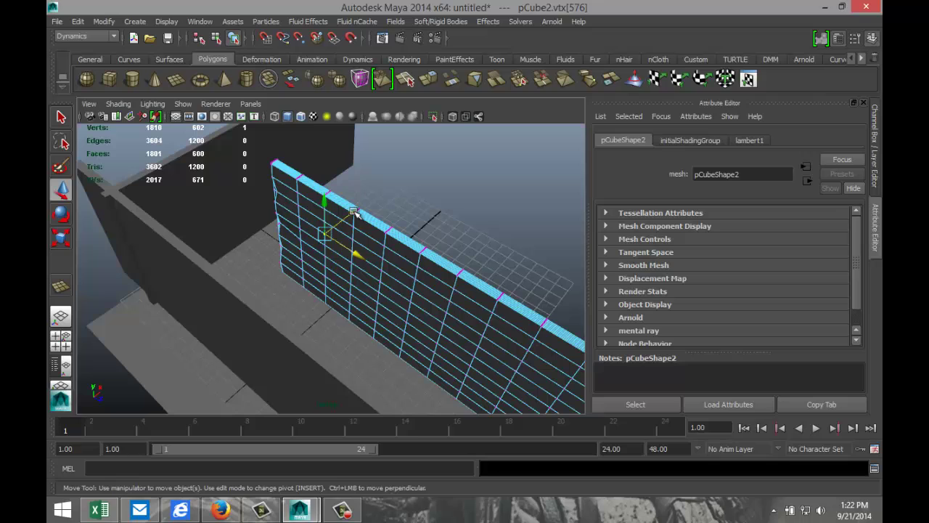
click(351, 263)
shift+click(375, 249)
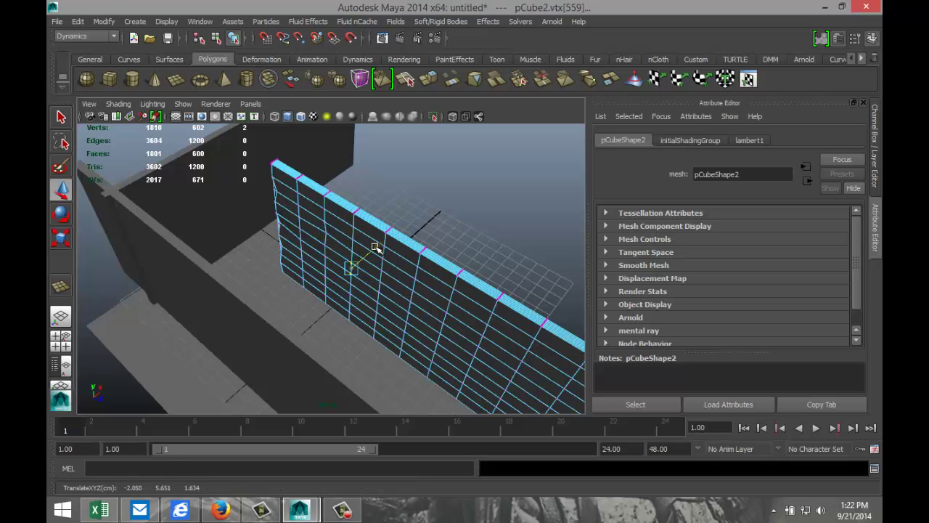
click(405, 332)
drag(427, 310, 420, 316)
Step: Nudge two vertices near the wall's lower edge and pick another face vertex
drag(349, 316, 327, 292)
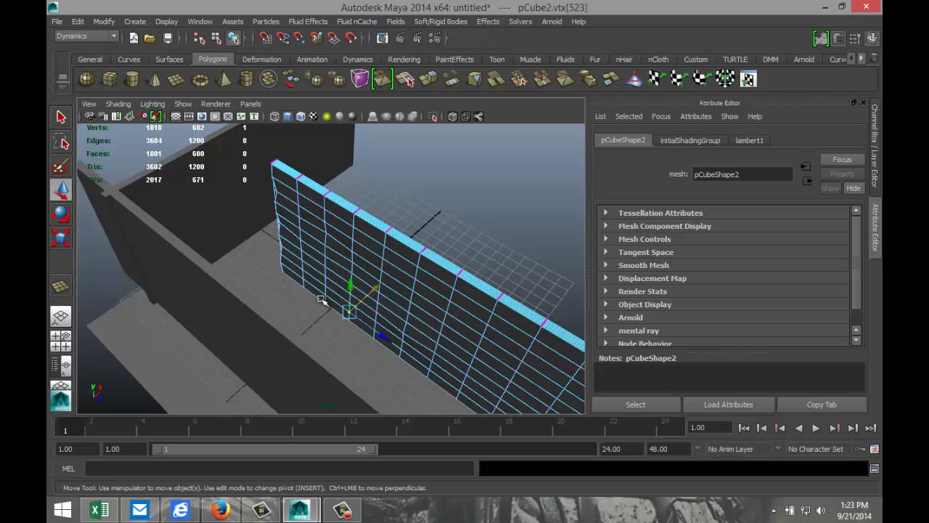
click(370, 281)
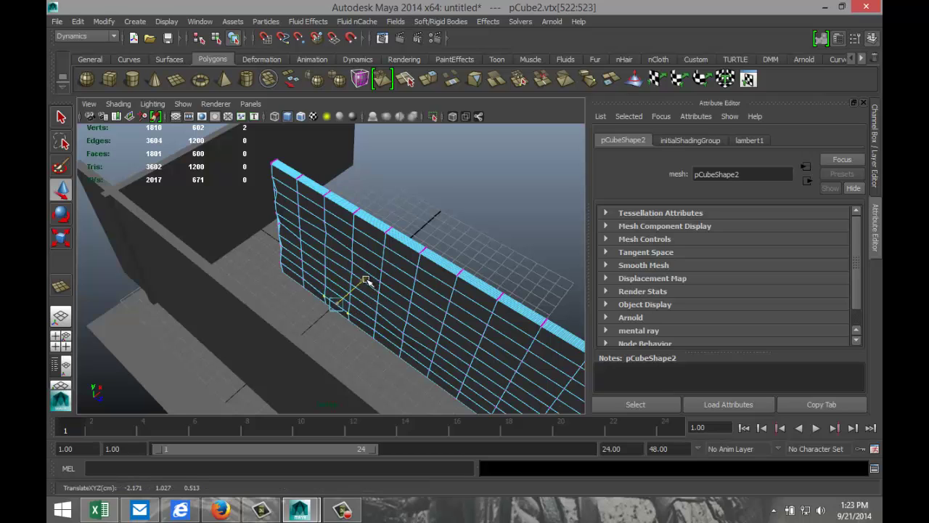
alt+drag(366, 344, 344, 260)
click(349, 257)
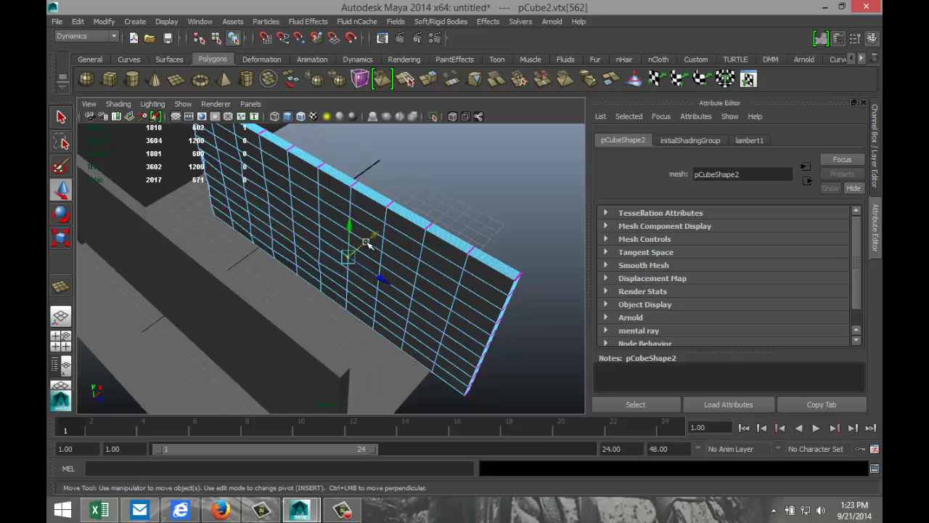
alt+drag(367, 244, 235, 291)
alt+middle_drag(222, 266, 298, 334)
alt+drag(298, 334, 332, 321)
Step: Push several vertices on the first wall sideways to roughen its surface
key(F8)
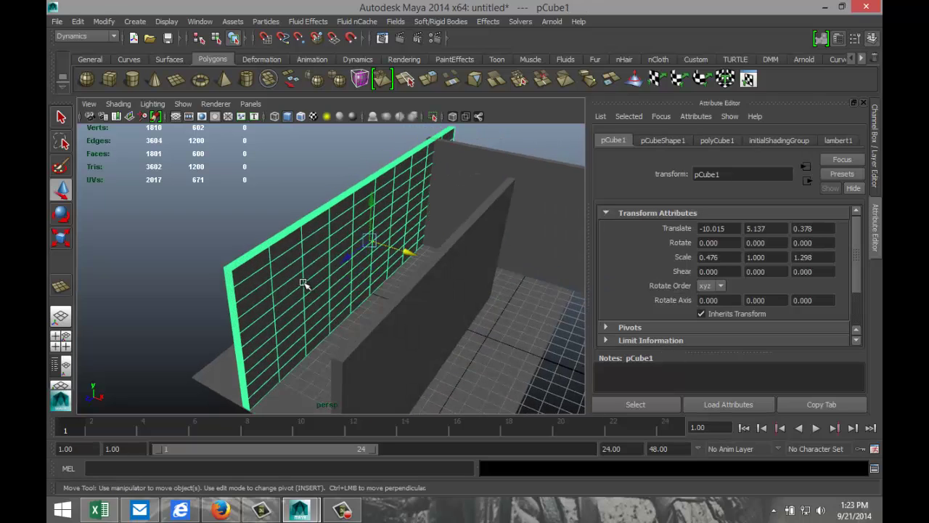
right_drag(309, 285, 292, 240)
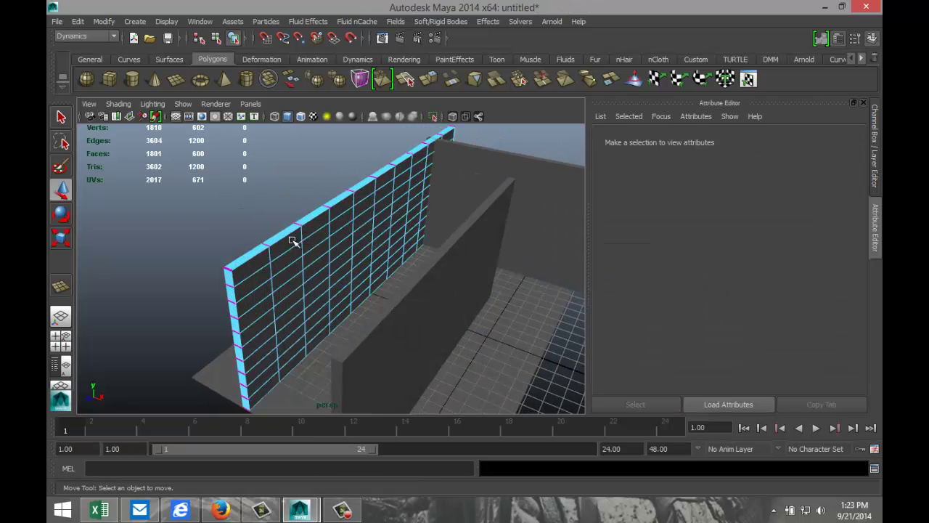
click(304, 270)
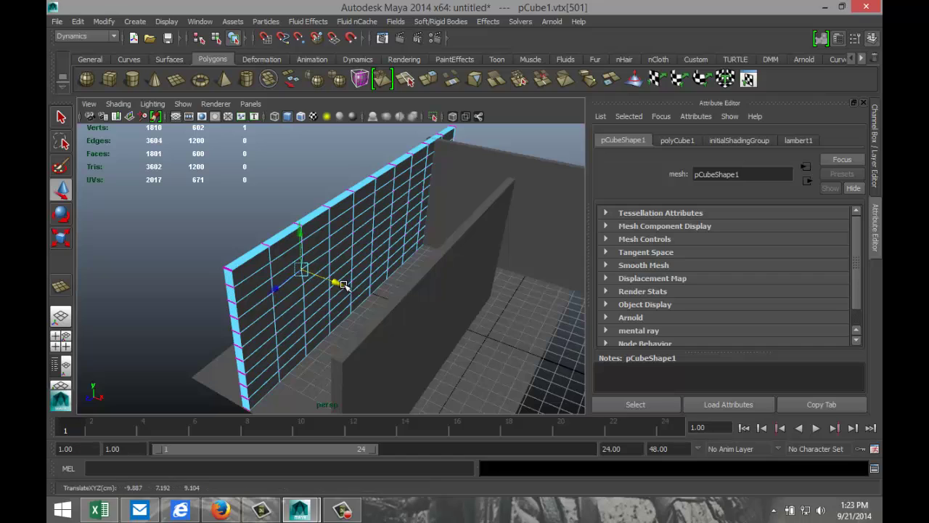
click(371, 251)
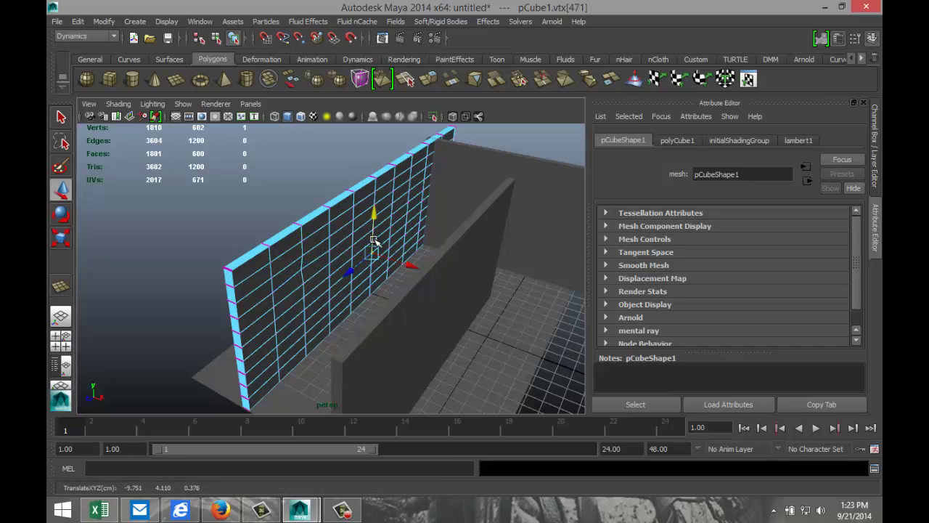
drag(403, 265, 407, 263)
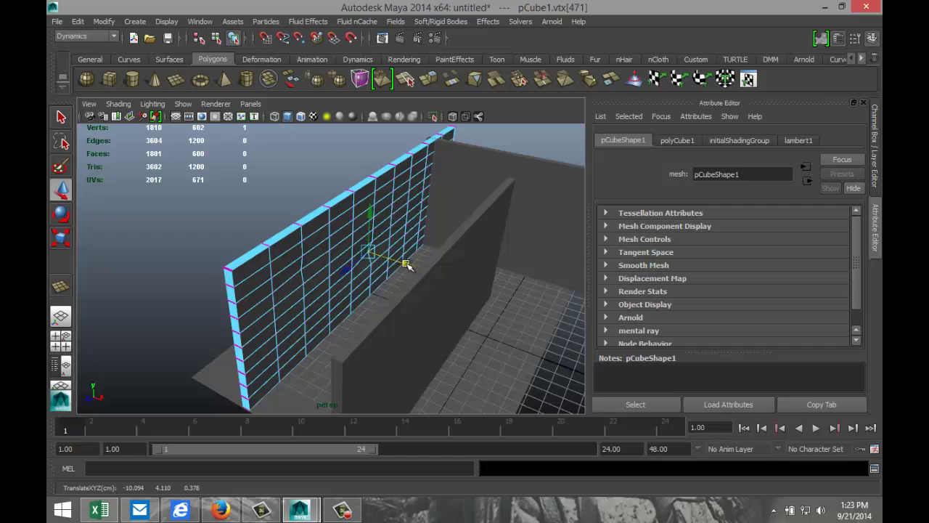
click(392, 213)
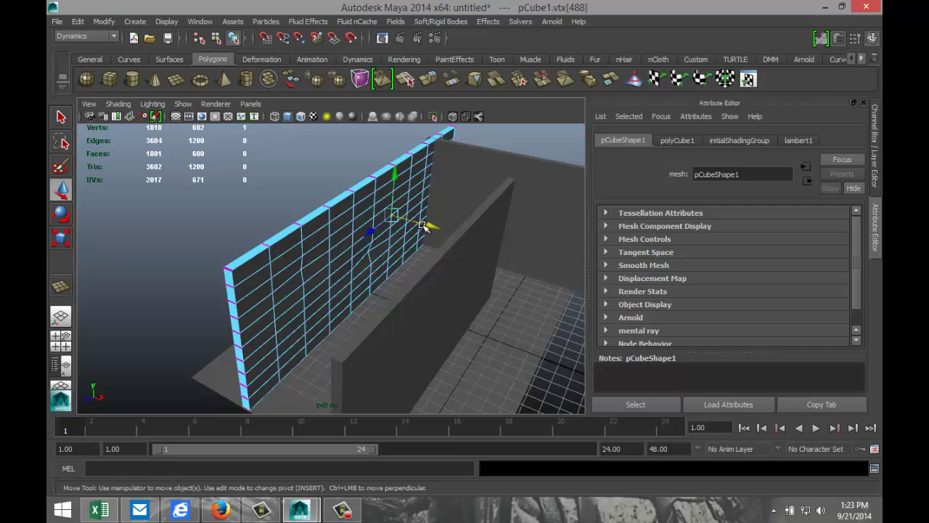
drag(429, 225, 431, 226)
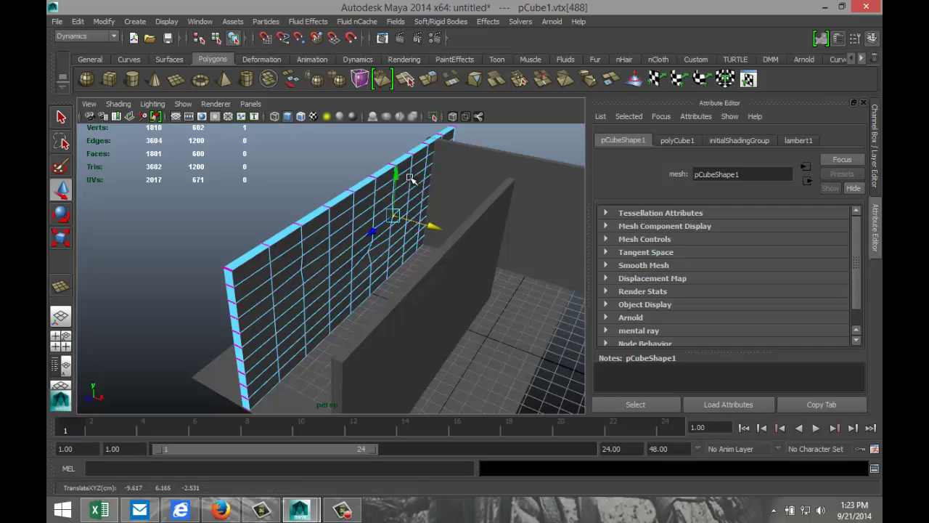
click(410, 178)
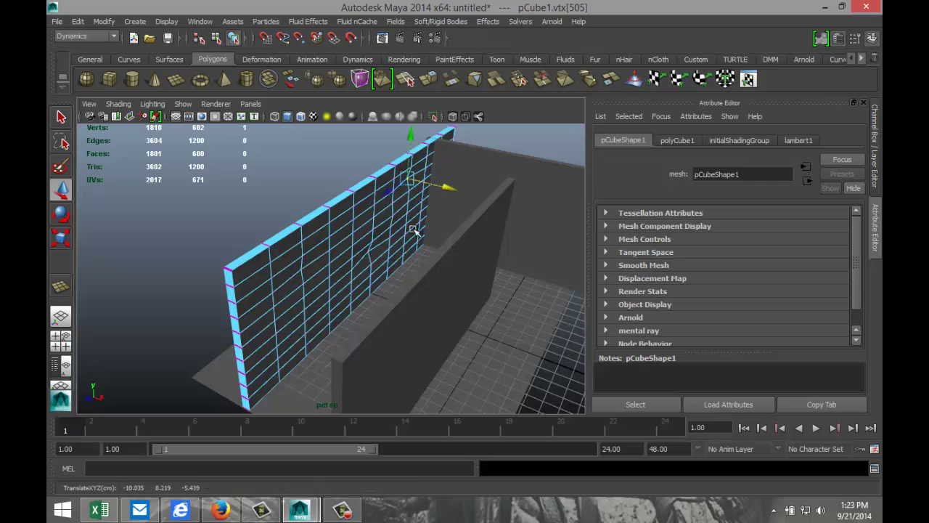
alt+drag(416, 232, 439, 174)
Step: Nudge vertices on the crosswise wall pCube3, moving one along Z to -10.156
click(435, 189)
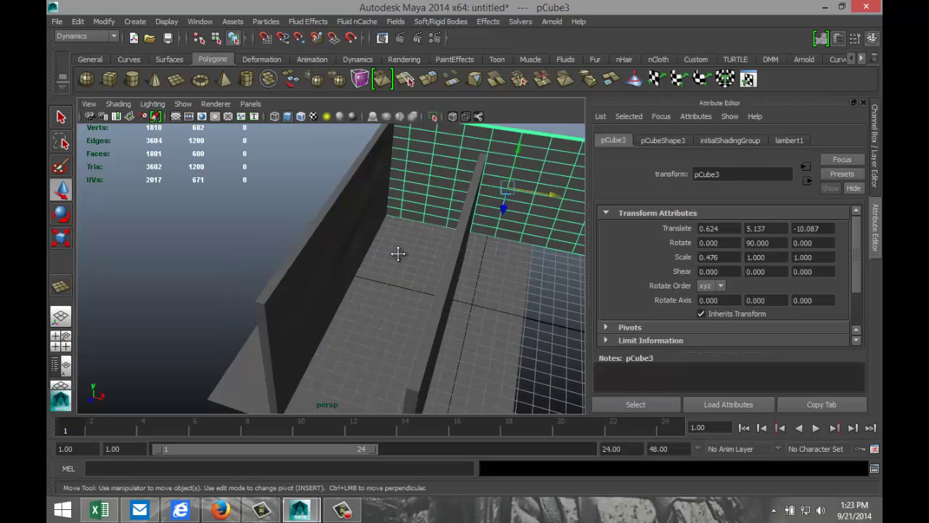
mouse_move(398, 254)
alt+mouse_down()
mouse_move(373, 347)
mouse_move(396, 252)
alt+mouse_up()
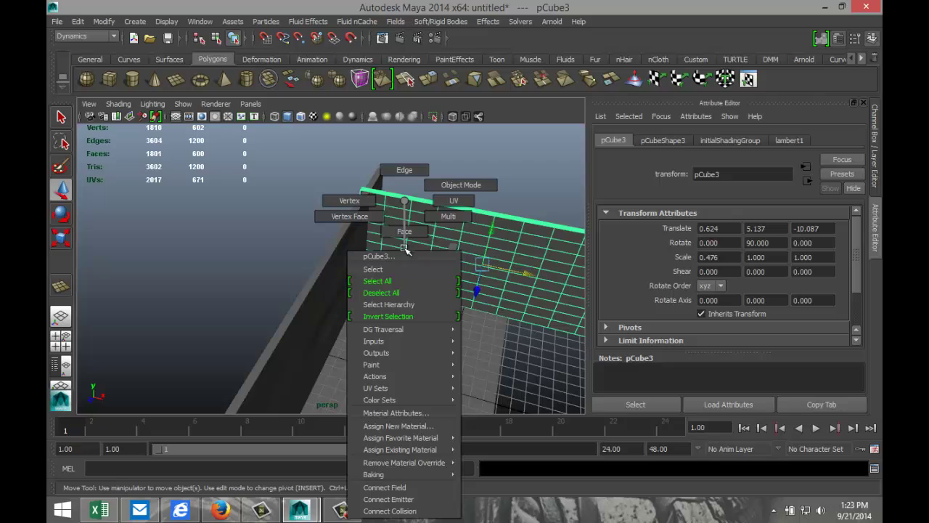
right_drag(405, 249, 349, 201)
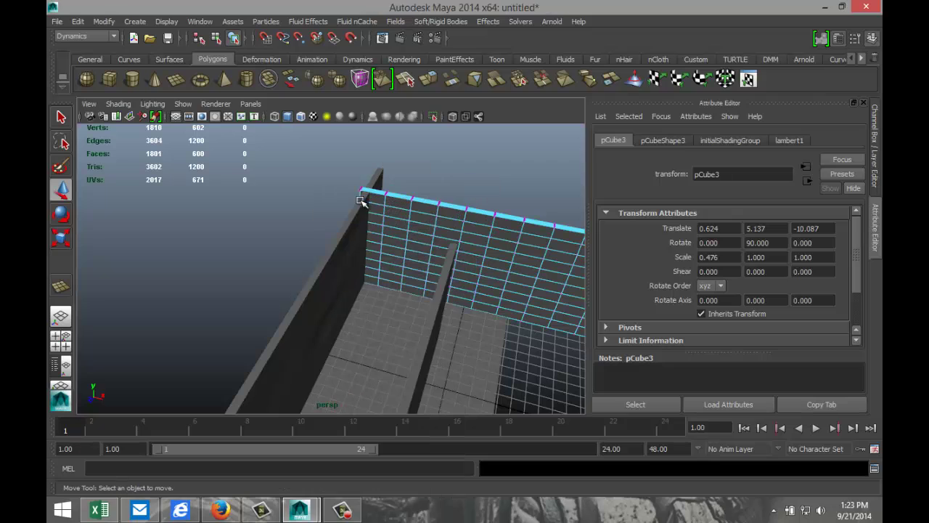
click(406, 241)
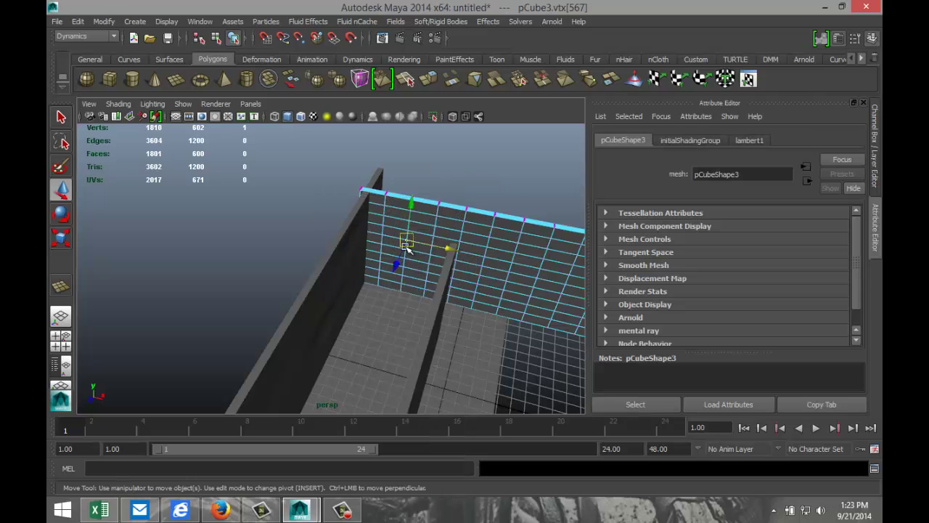
click(378, 269)
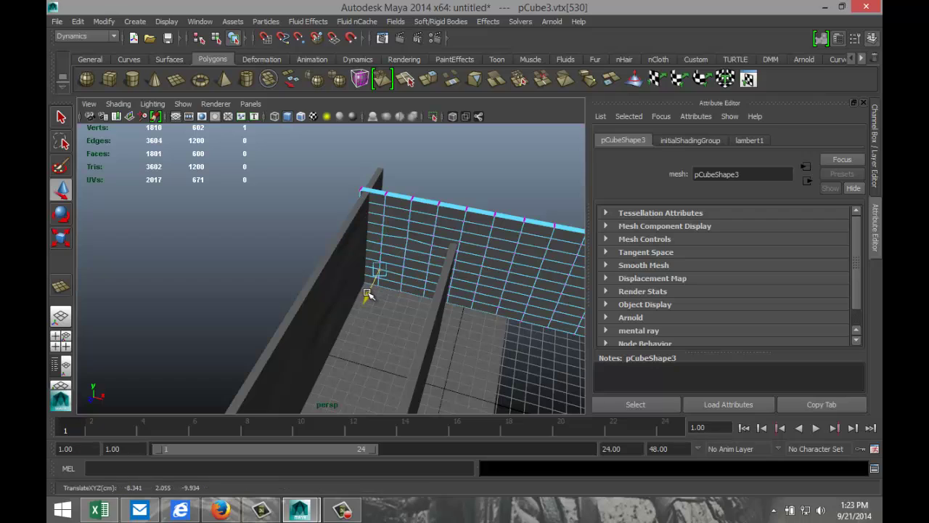
click(425, 289)
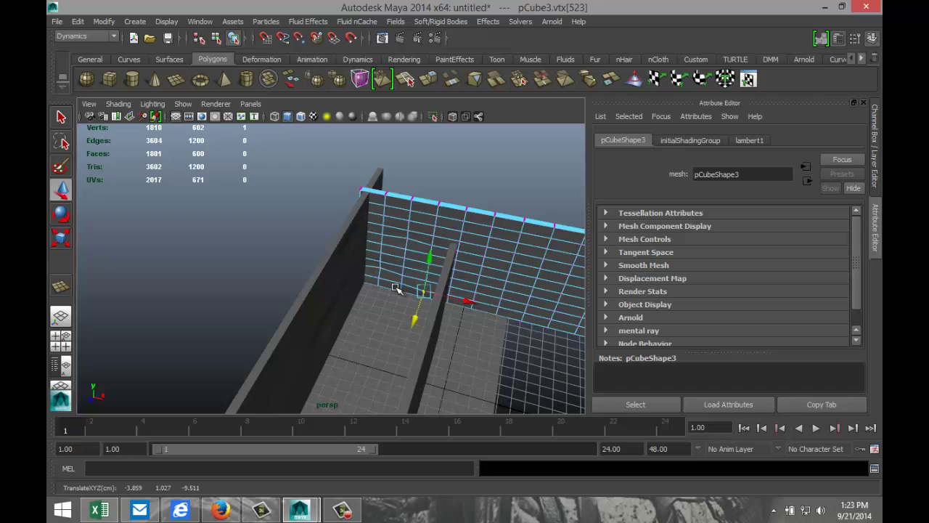
click(400, 292)
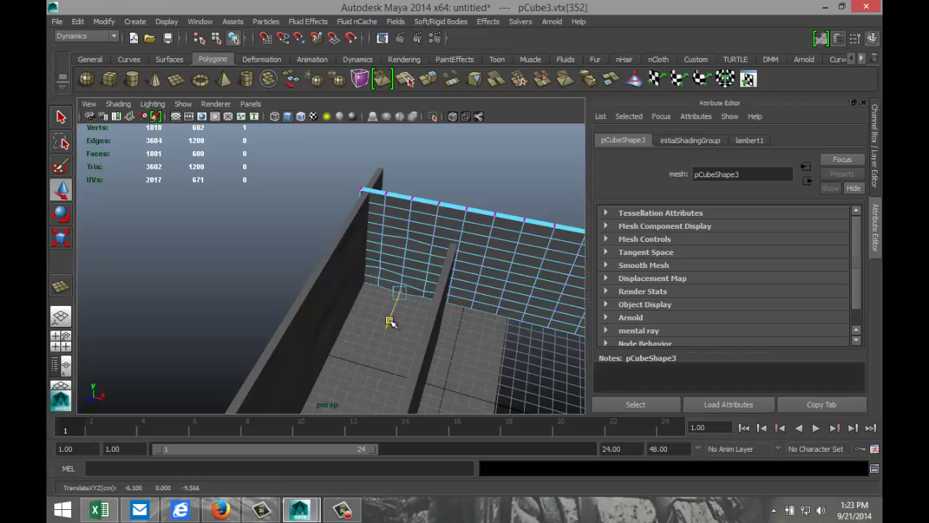
click(384, 343)
Step: Set the polyPlane1 subdivisions width and height to 10
alt+drag(377, 360, 477, 336)
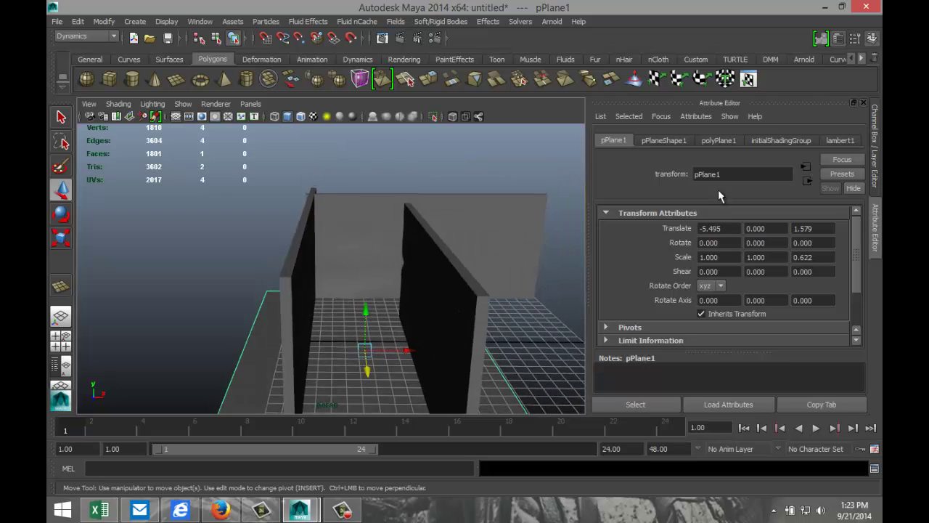
click(717, 140)
click(726, 263)
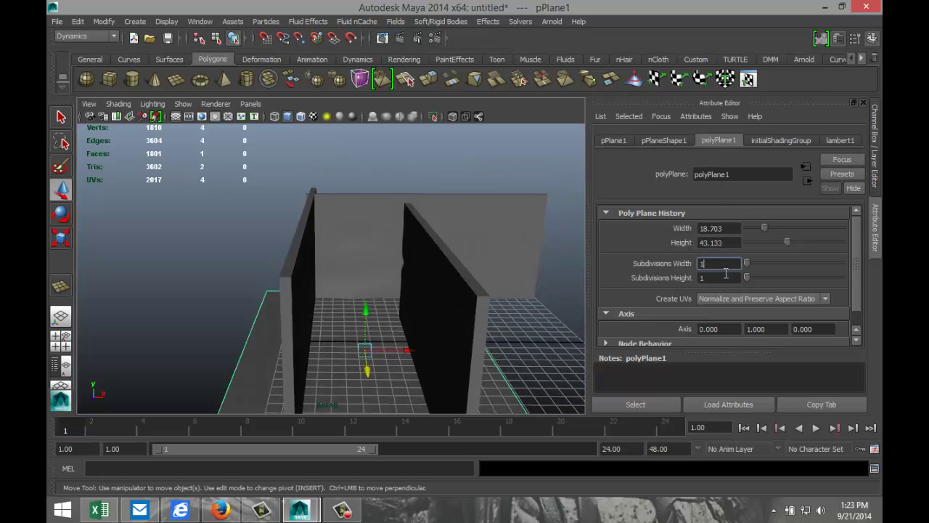
text(0)
click(715, 278)
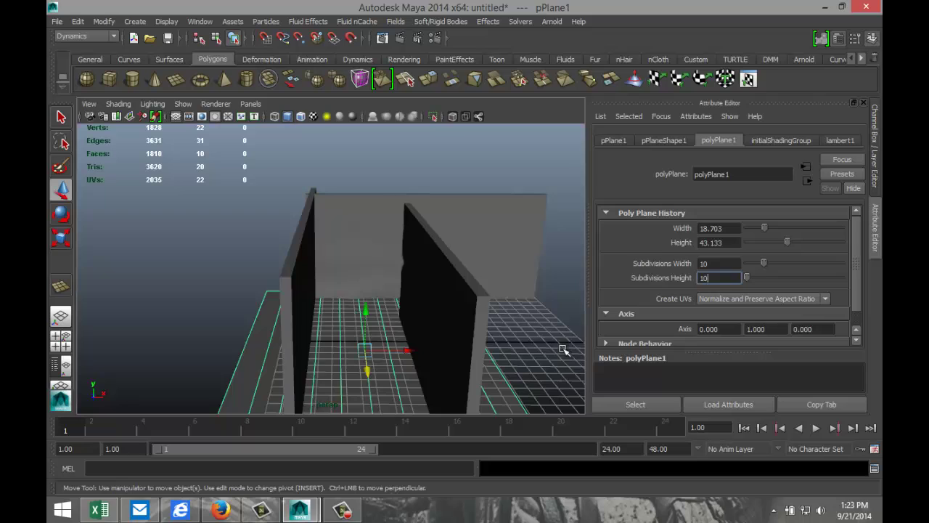
text(0)
click(535, 336)
Step: Scale the floor plane narrower along X to 0.634
click(395, 363)
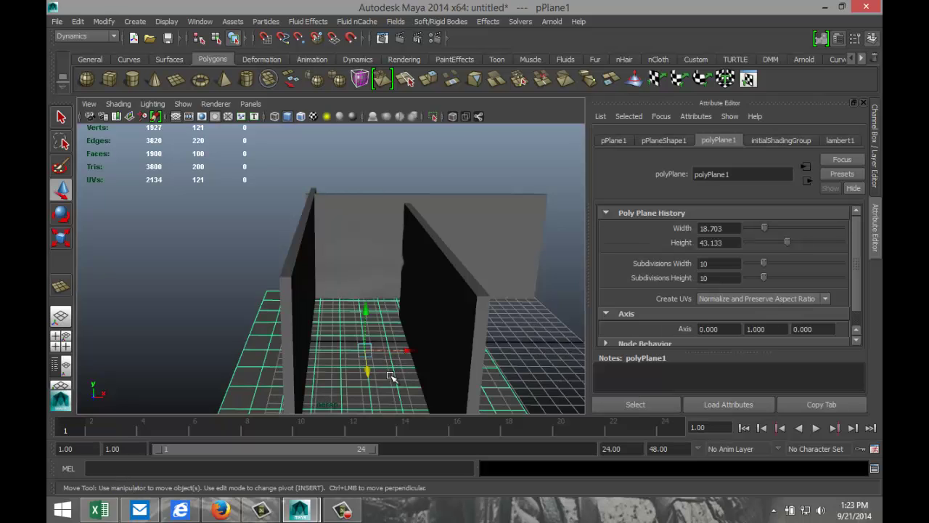
alt+drag(384, 378, 348, 357)
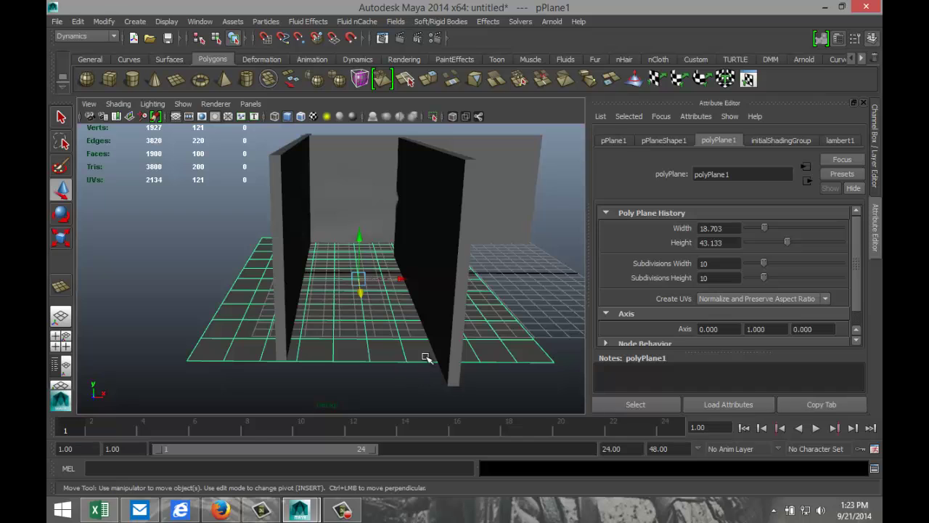
key(r)
drag(416, 280, 400, 280)
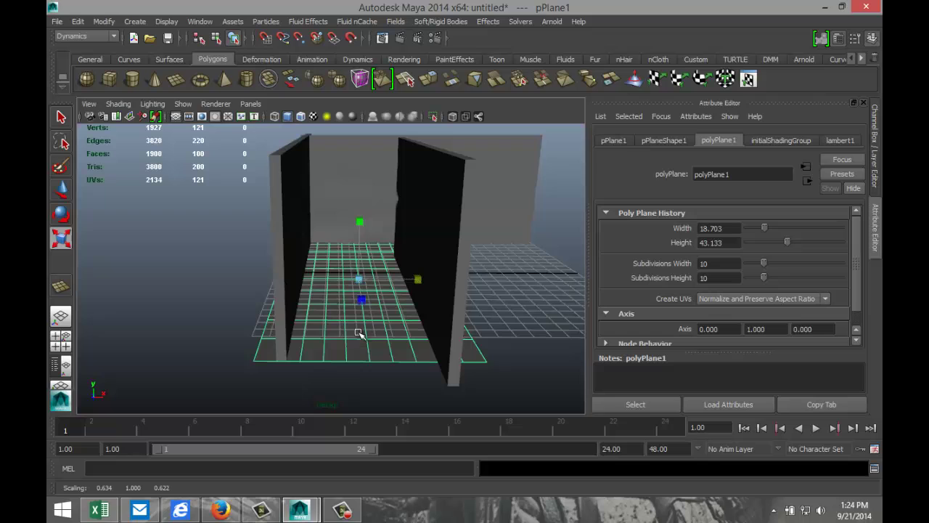
right_drag(322, 350, 323, 170)
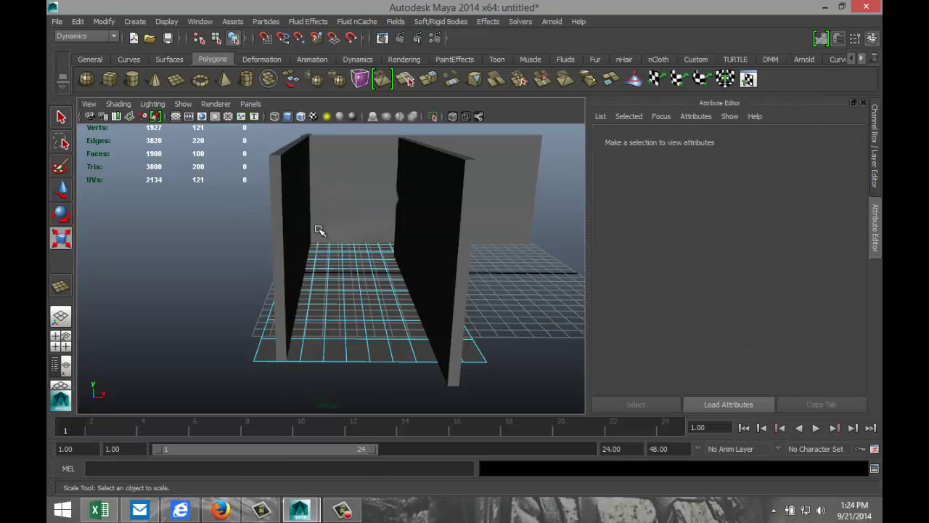
Step: Select several edge loops across the floor and lower them slightly in Y
double_click(325, 349)
shift+double_click(346, 353)
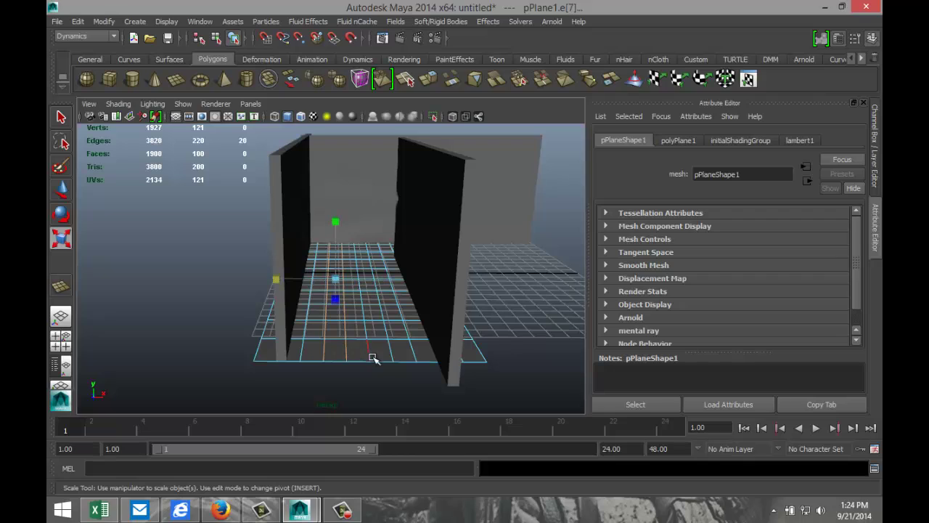
shift+double_click(369, 352)
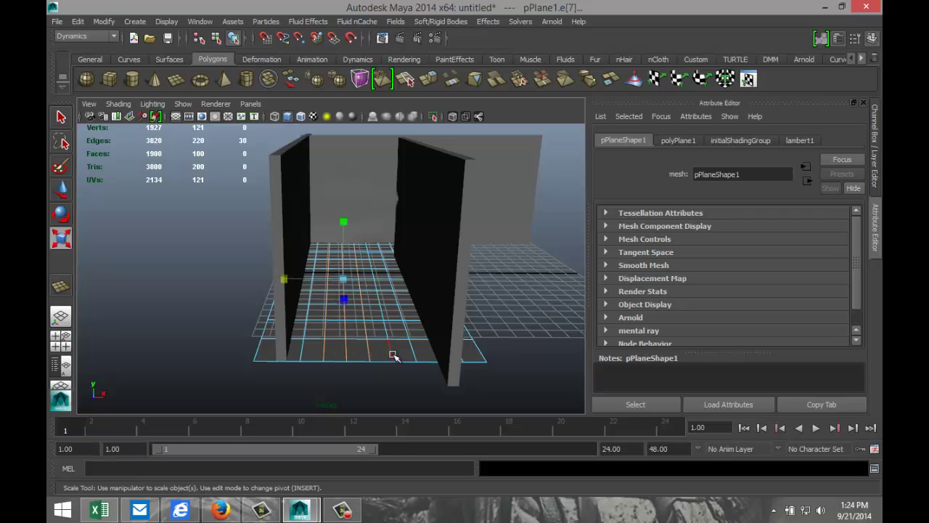
shift+click(391, 352)
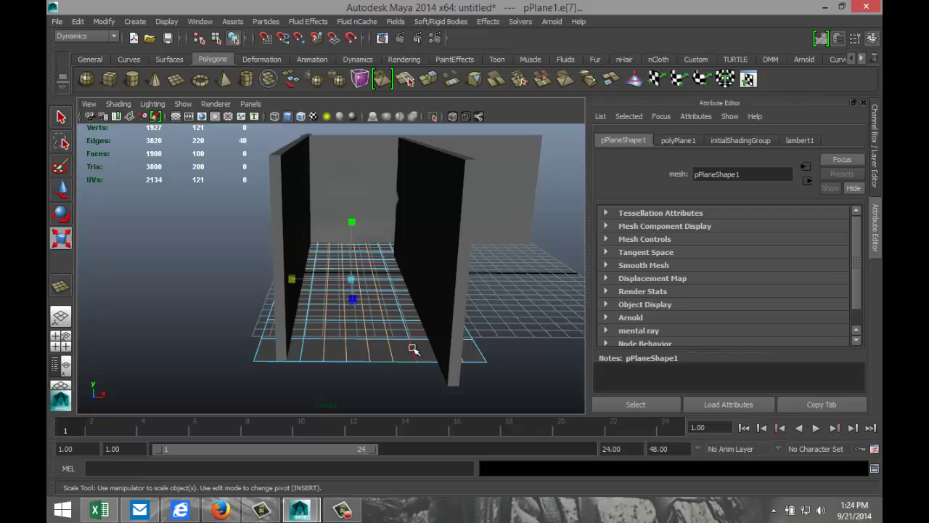
shift+double_click(413, 352)
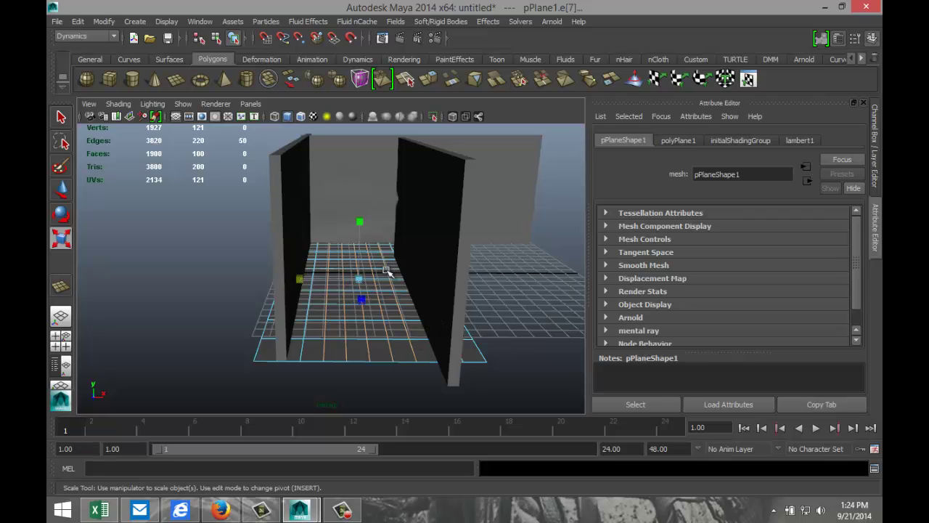
key(w)
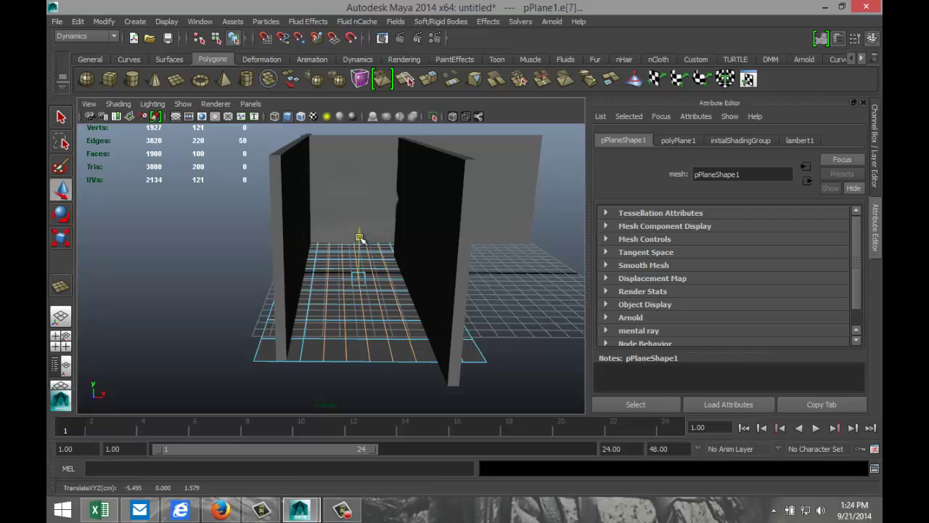
drag(360, 238, 363, 242)
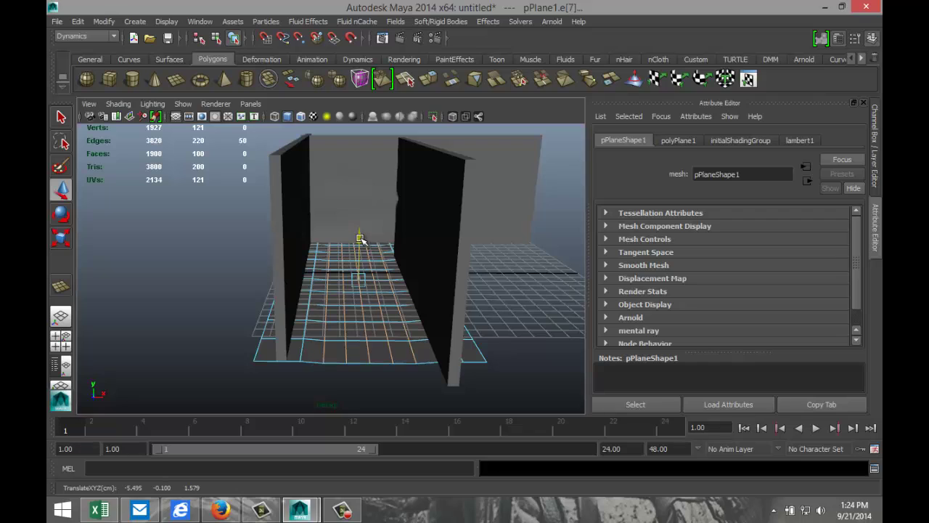
Step: Lower a second pair of floor edge loops by about -0.1 to -0.15
double_click(346, 353)
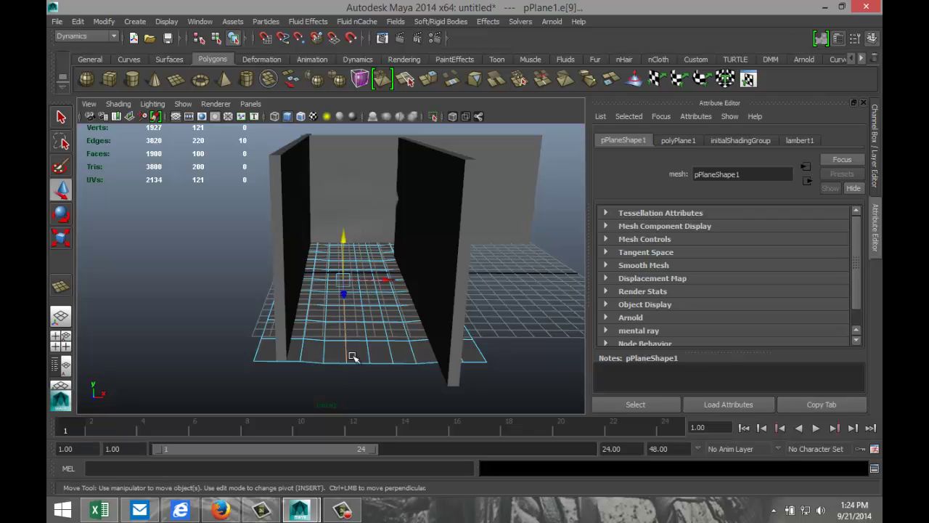
shift+double_click(372, 356)
drag(353, 238, 353, 238)
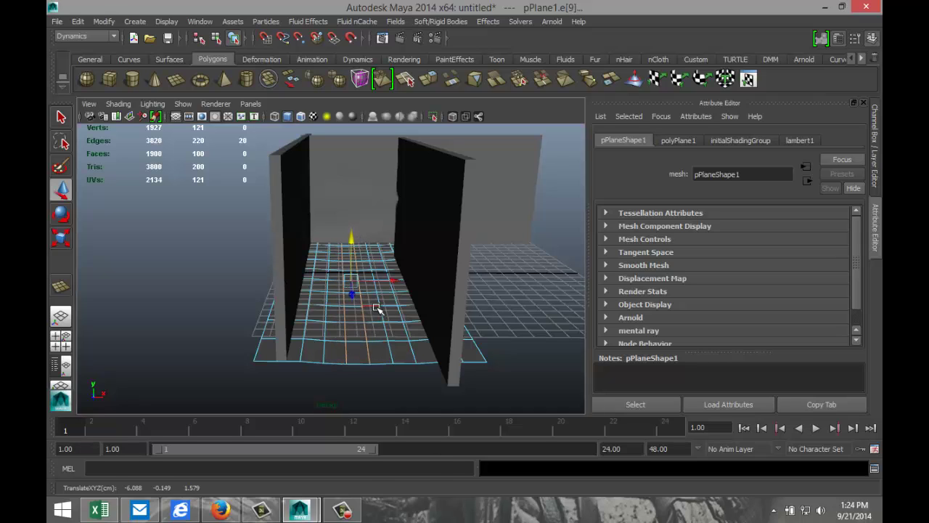
right_drag(377, 201, 337, 203)
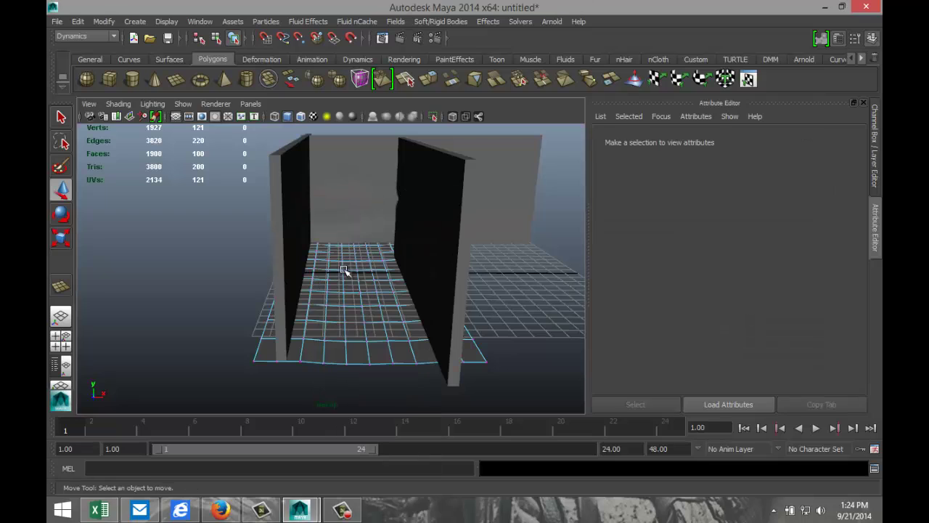
Step: Select two more vertices on the floor plane
click(325, 322)
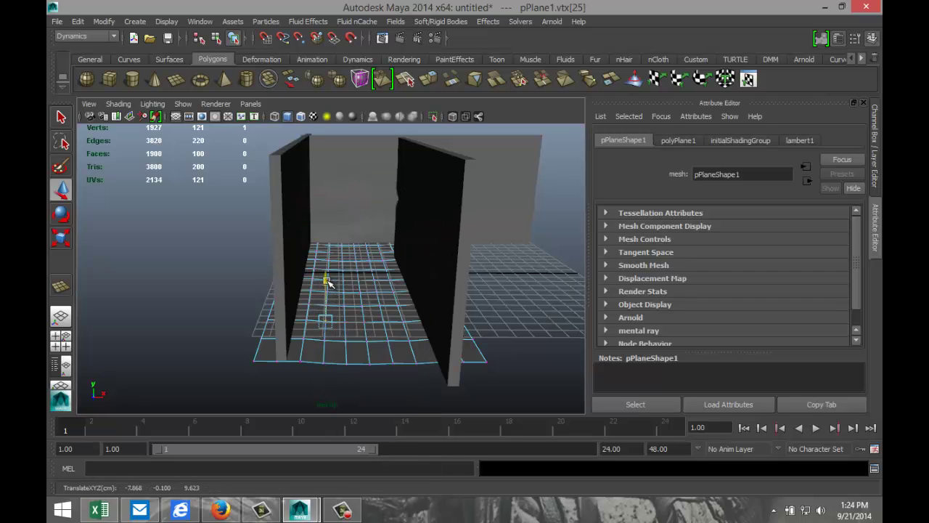
click(359, 290)
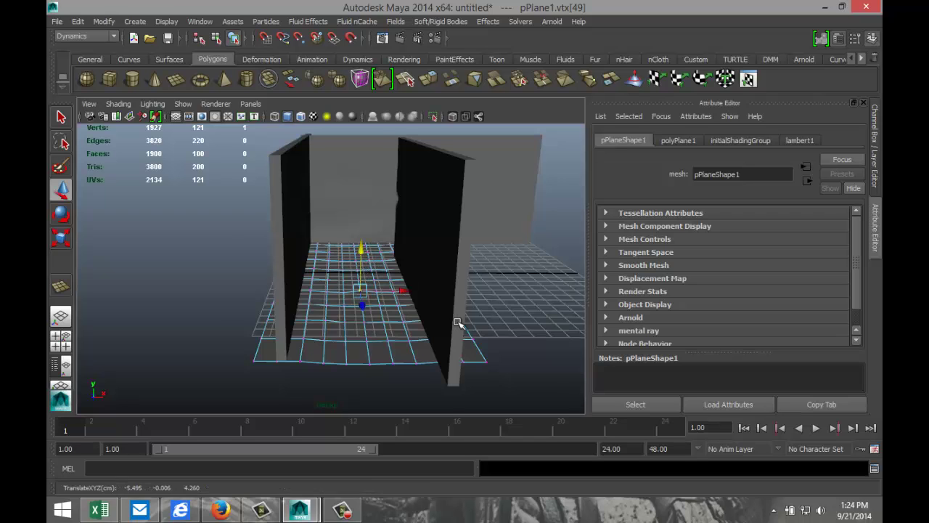
scroll(463, 326, up, 2)
Step: Deselect the floor vertices, move the camera in on the left wall, and select pCube1
click(179, 317)
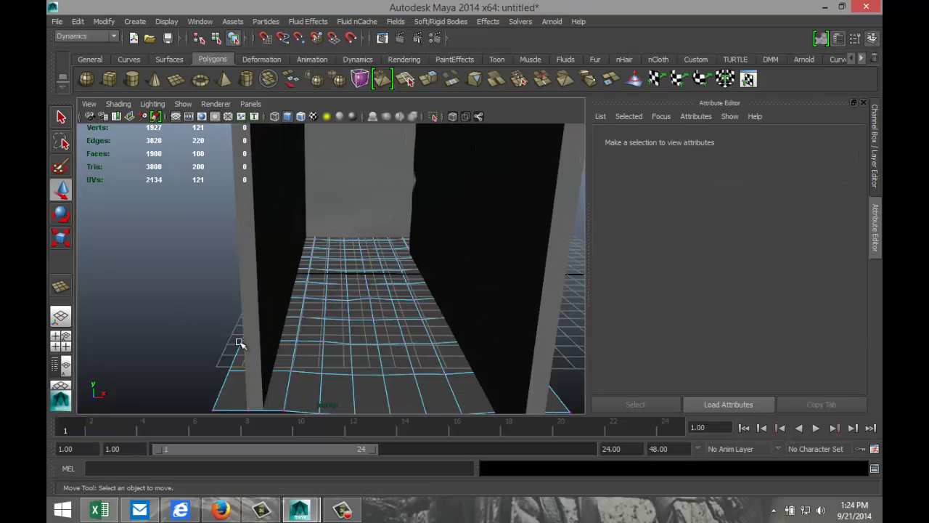
alt+drag(359, 369, 361, 370)
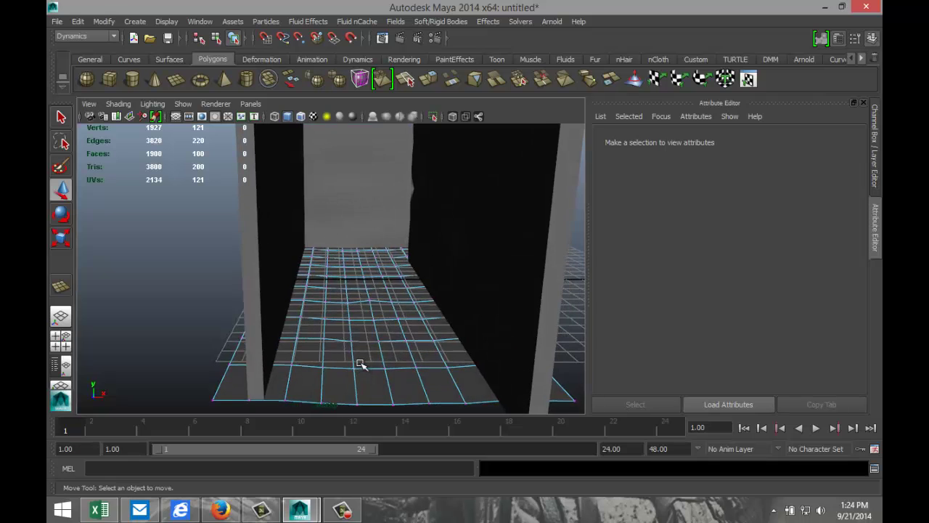
alt+right_drag(373, 334, 367, 357)
alt+drag(367, 358, 331, 357)
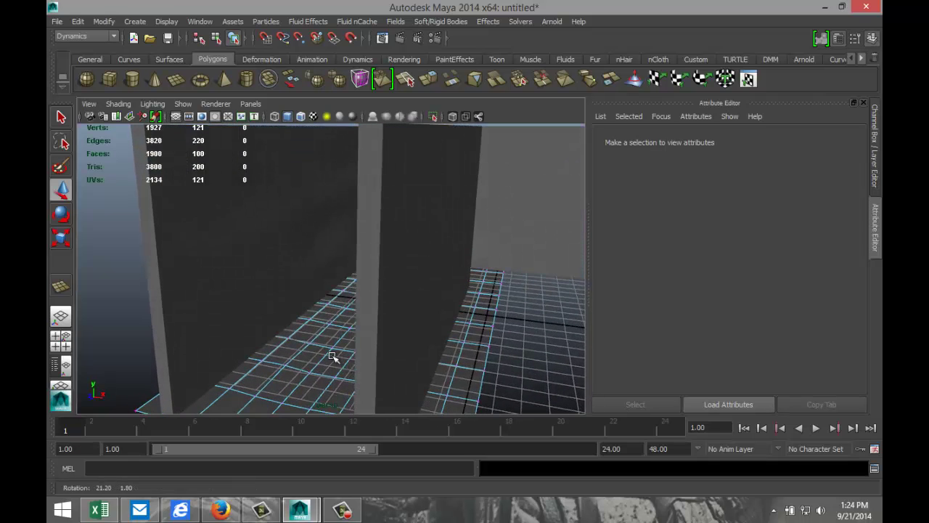
click(240, 256)
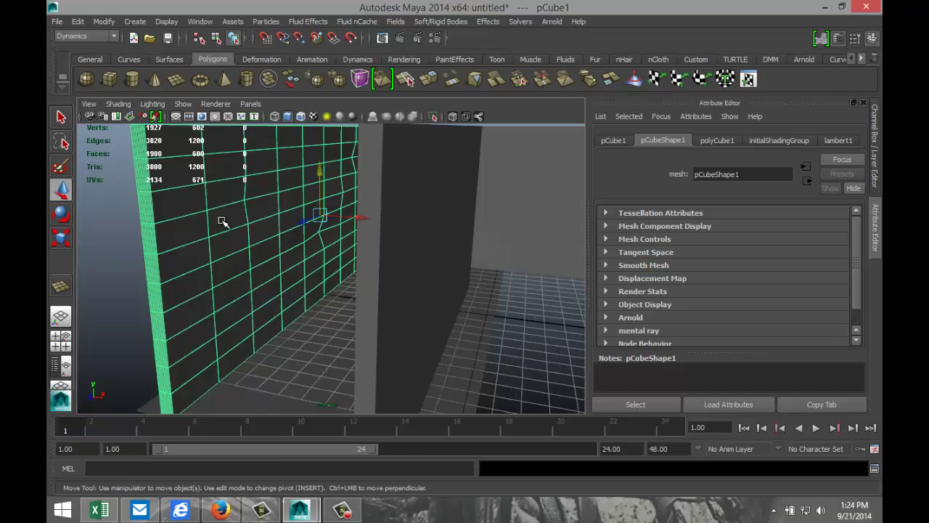
Step: Assign a new Phong E material to the left wall in object selection mode
right_drag(221, 220, 240, 426)
click(228, 249)
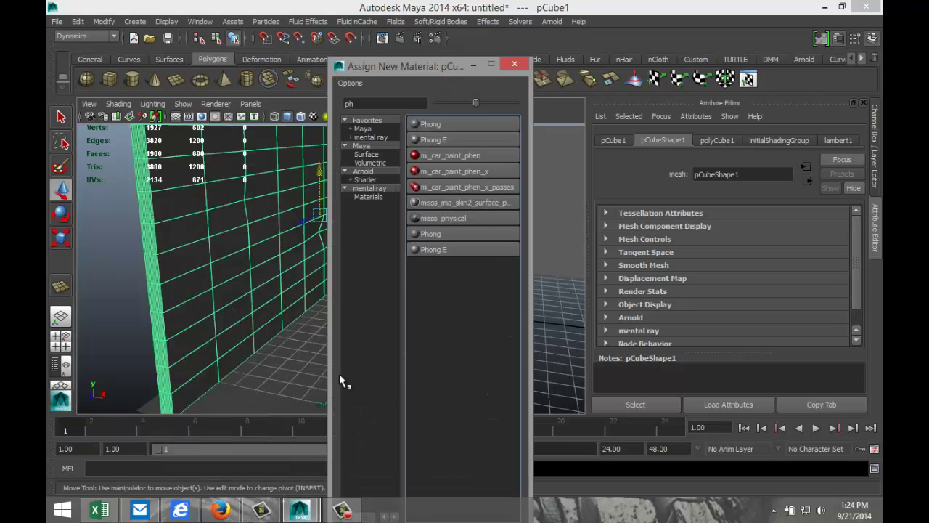
click(456, 138)
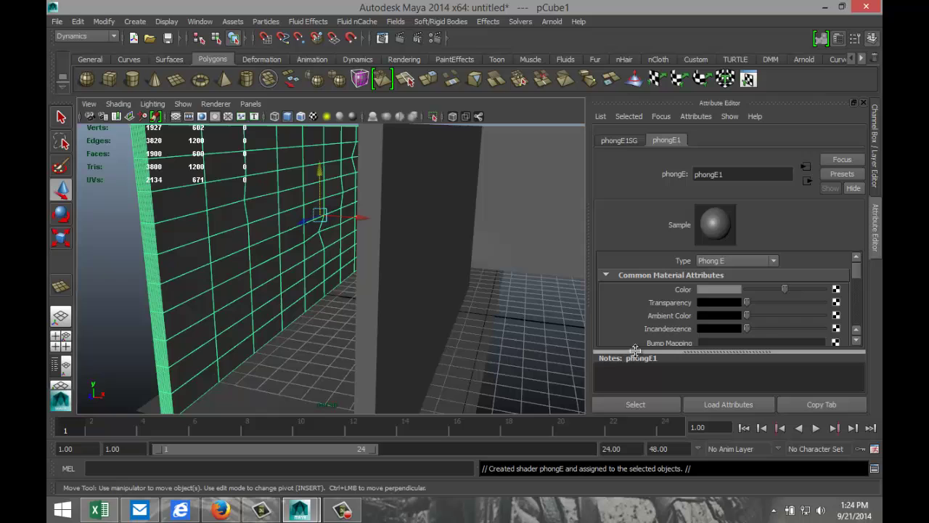
Step: Map black wall.jpg as the Phong E colour texture and turn on textured viewport display
click(837, 290)
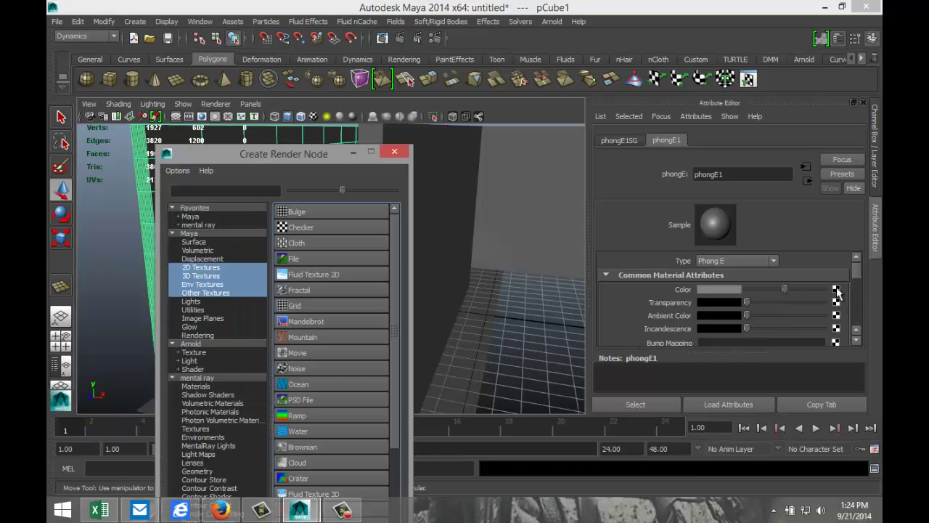
click(311, 257)
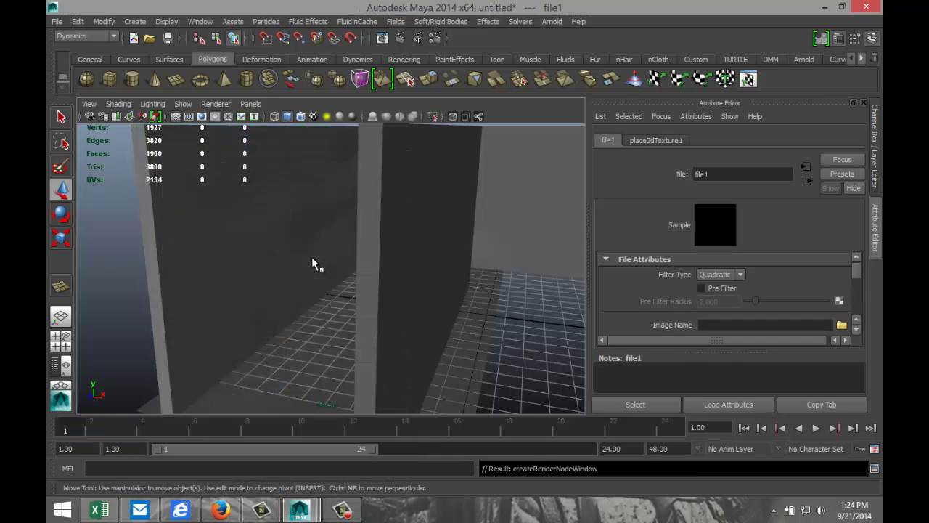
click(842, 325)
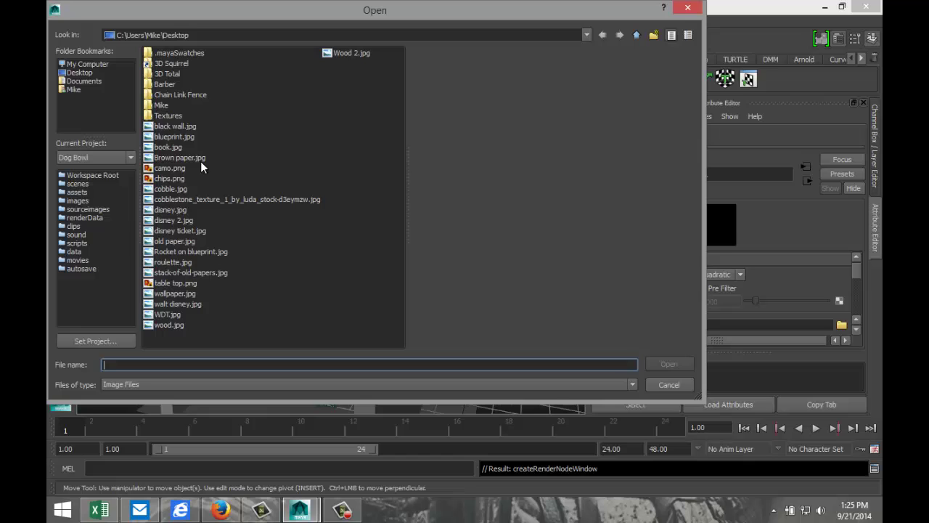
click(184, 127)
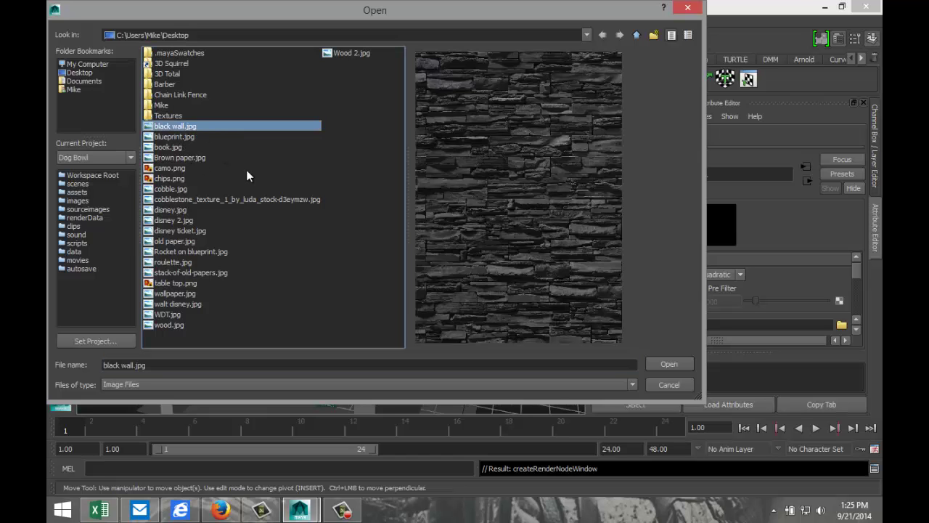
click(668, 364)
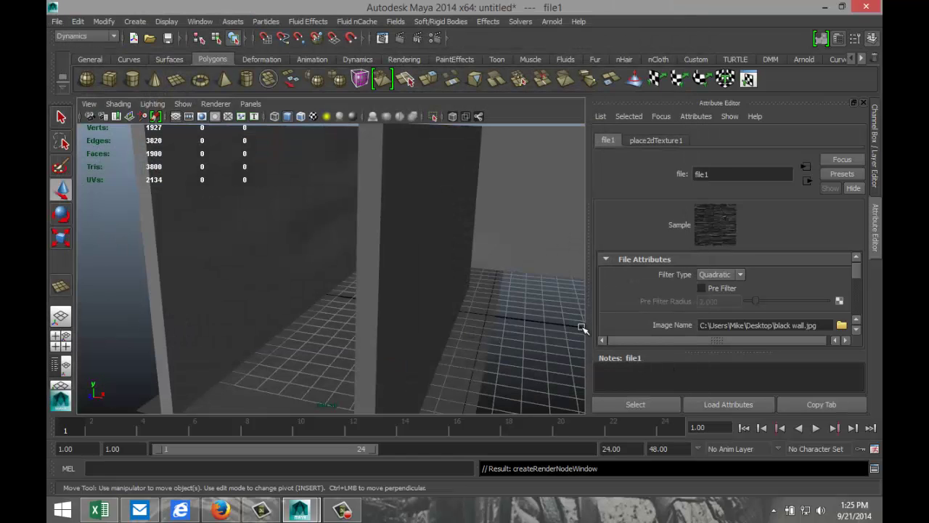
click(313, 118)
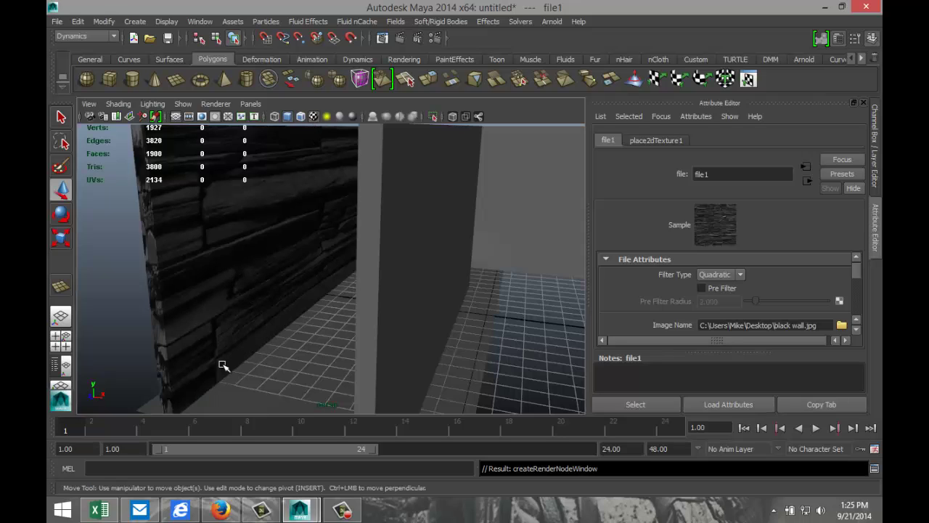
click(246, 238)
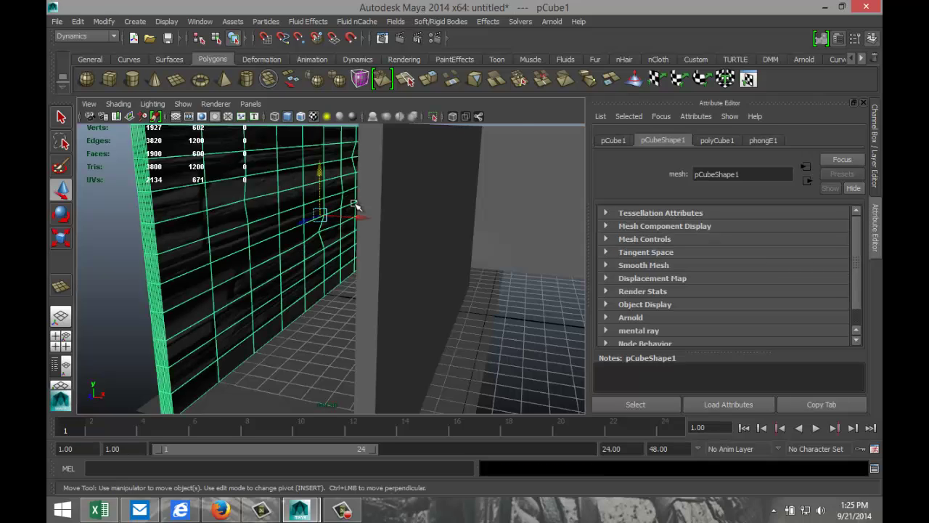
Step: In the Polygons menu set, apply Automatic Mapping to the wall and open the UV Texture Editor
click(109, 37)
click(109, 54)
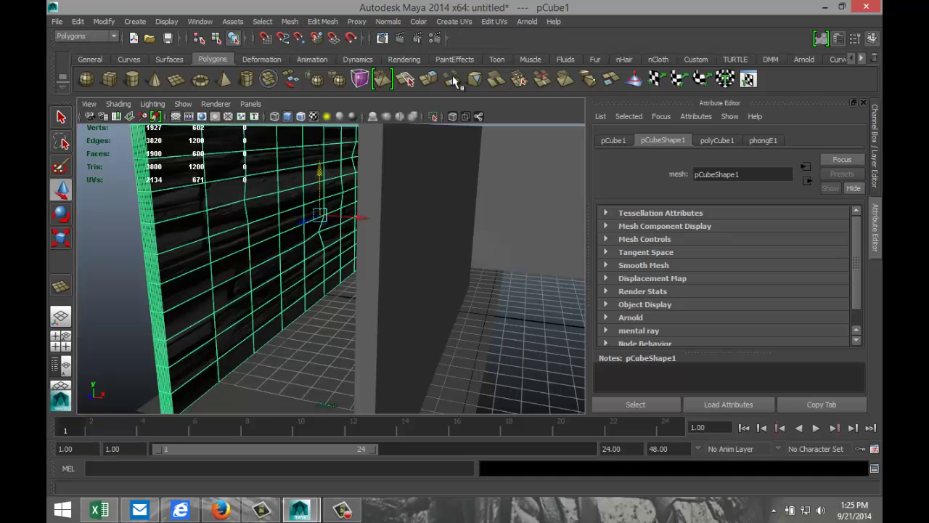
click(457, 23)
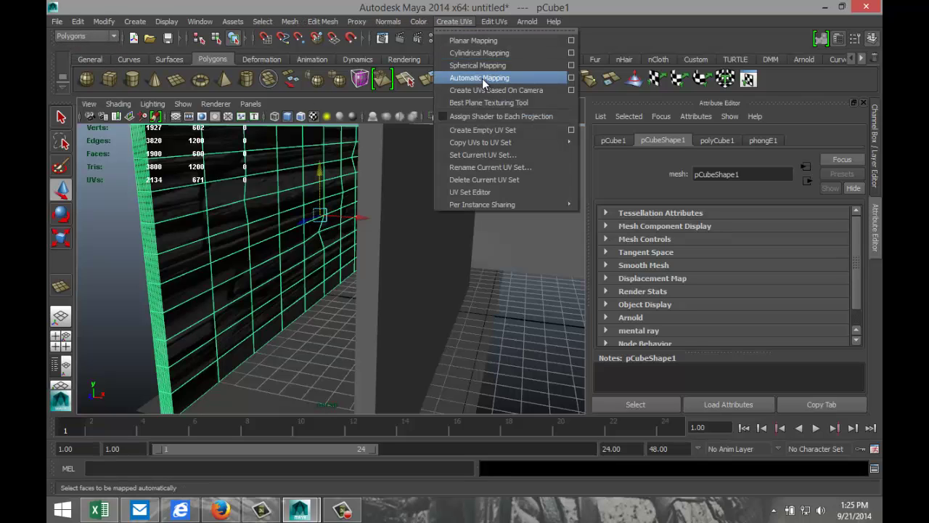
click(482, 78)
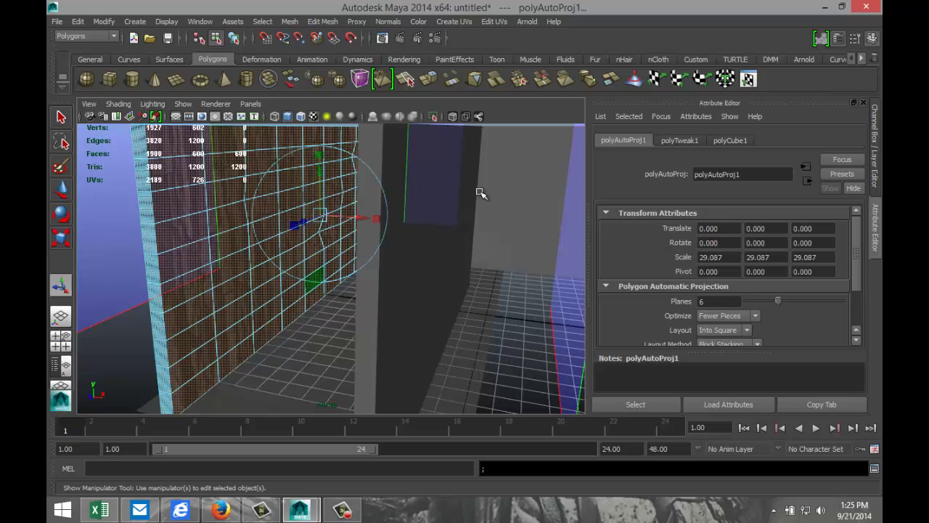
click(495, 22)
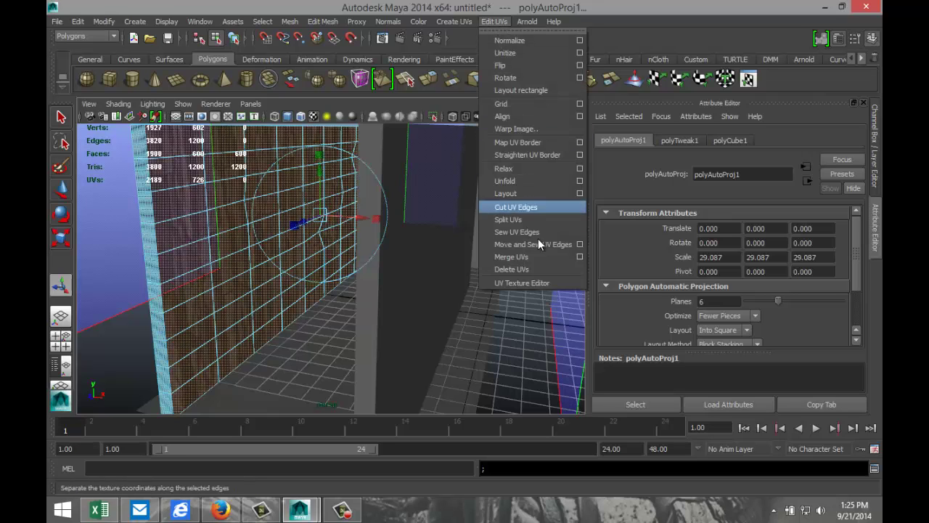
click(552, 283)
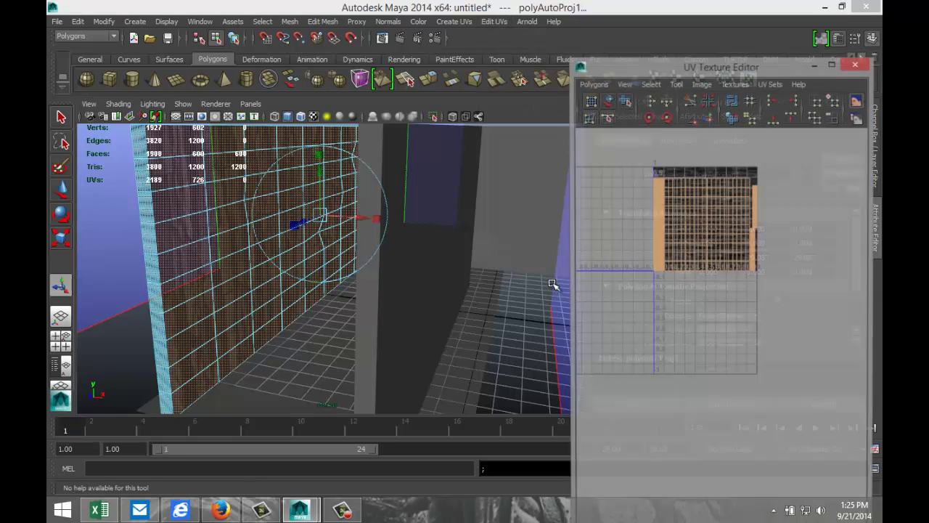
Step: Select all the wall's UVs and scale them up so the stone repeats smaller
right_click(691, 212)
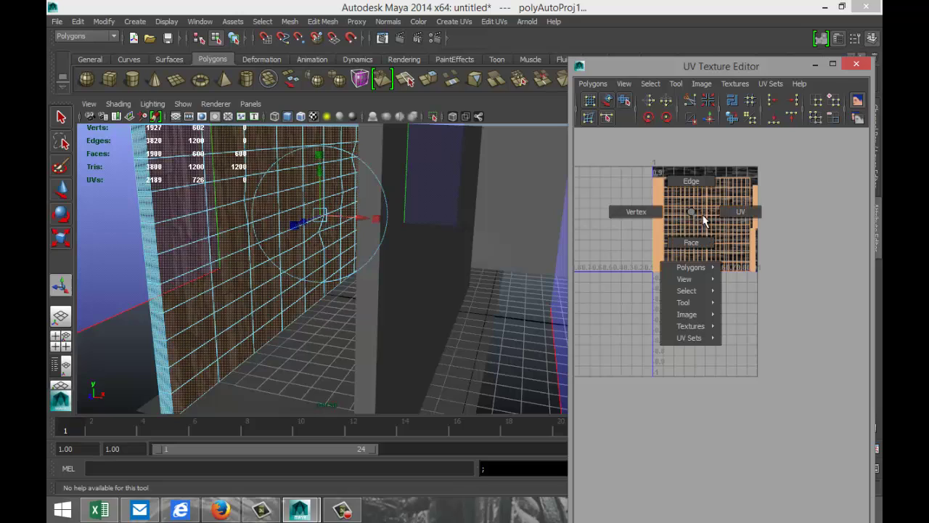
right_drag(703, 220, 738, 212)
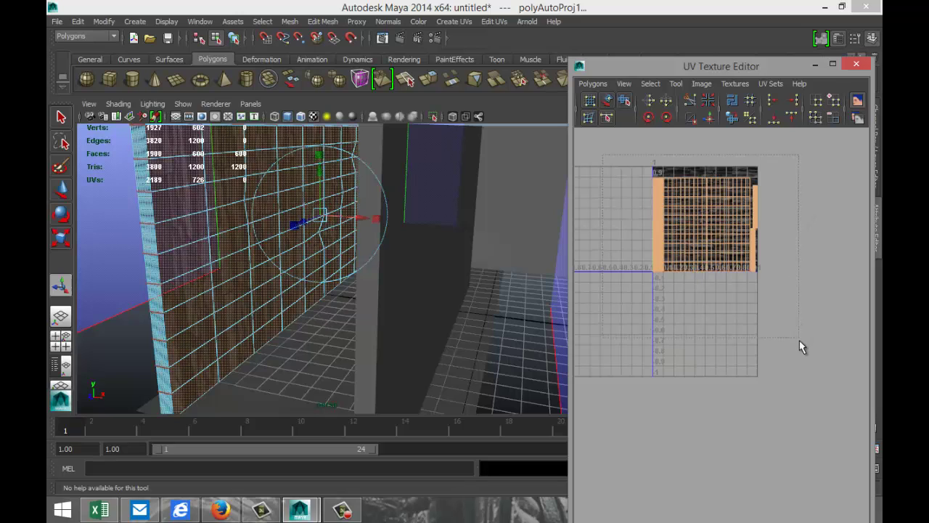
drag(800, 340, 776, 325)
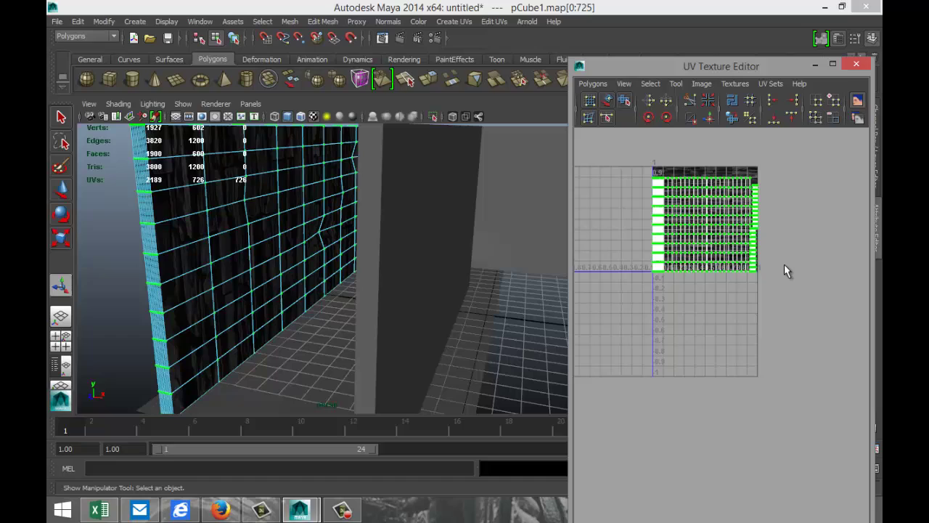
key(r)
drag(705, 226, 790, 242)
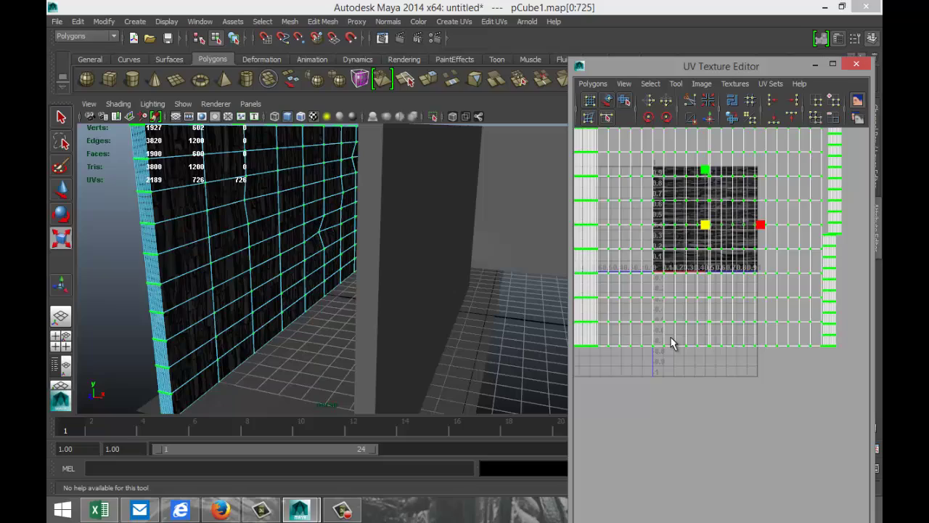
key(e)
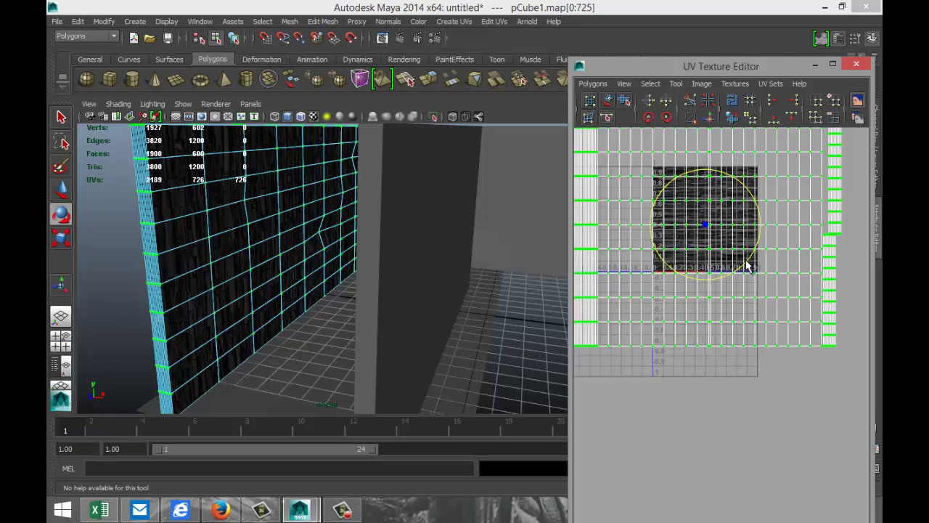
drag(748, 266, 654, 280)
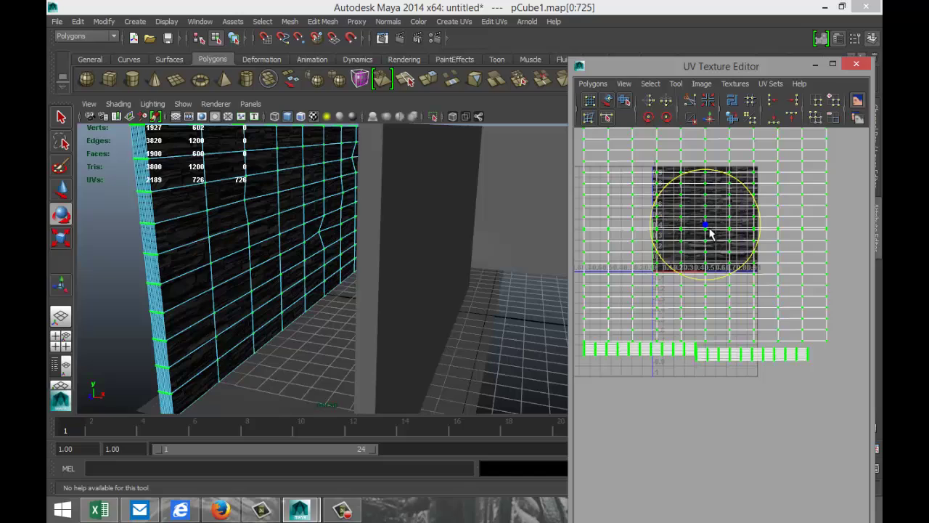
key(r)
drag(708, 229, 734, 234)
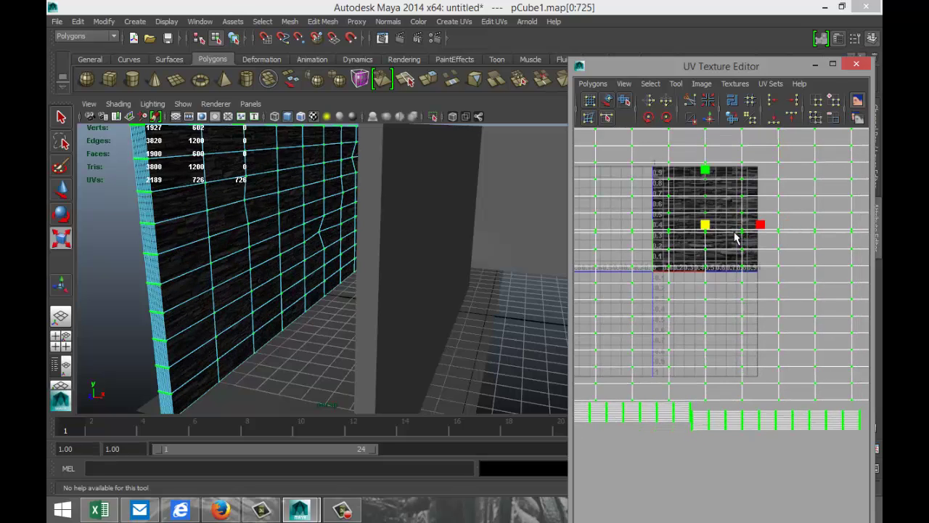
click(110, 270)
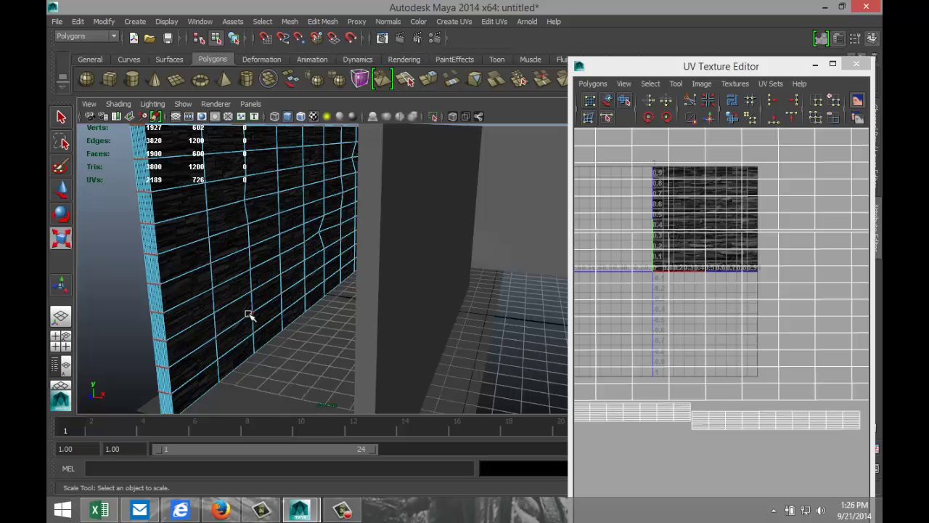
Step: Select the right wall pCube2 and assign it a new Phong E material
click(816, 64)
alt+drag(377, 250, 347, 307)
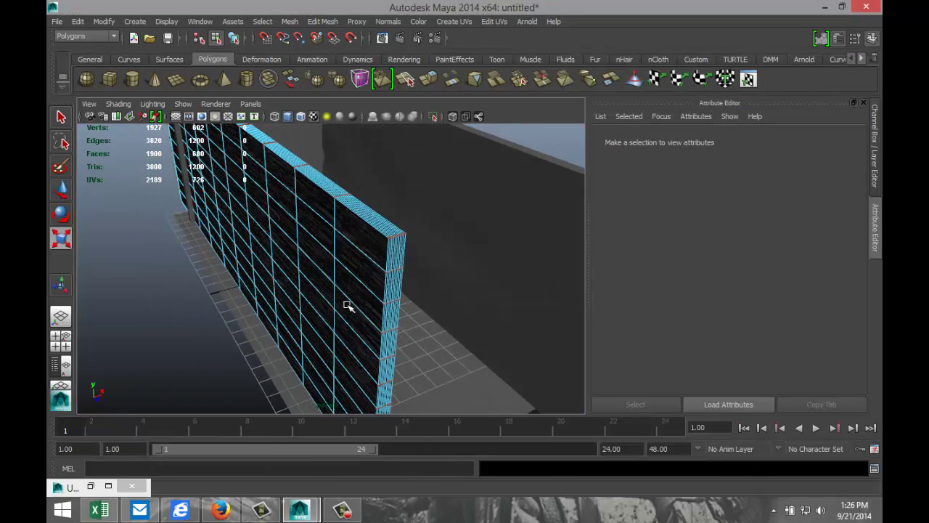
alt+drag(528, 231, 500, 240)
right_drag(493, 230, 511, 461)
click(503, 227)
click(448, 140)
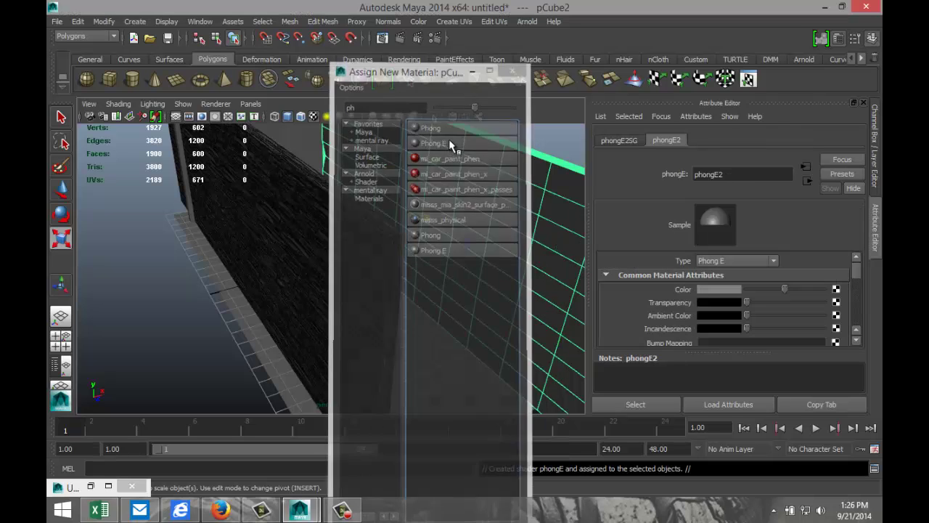
Step: Use black wall.jpg as the right wall's colour texture, then select the back wall
click(835, 289)
click(321, 258)
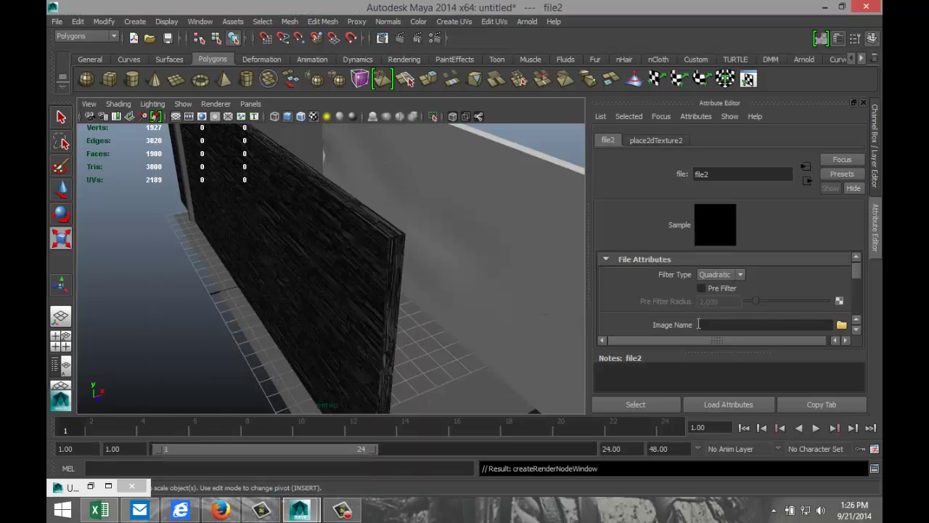
click(841, 324)
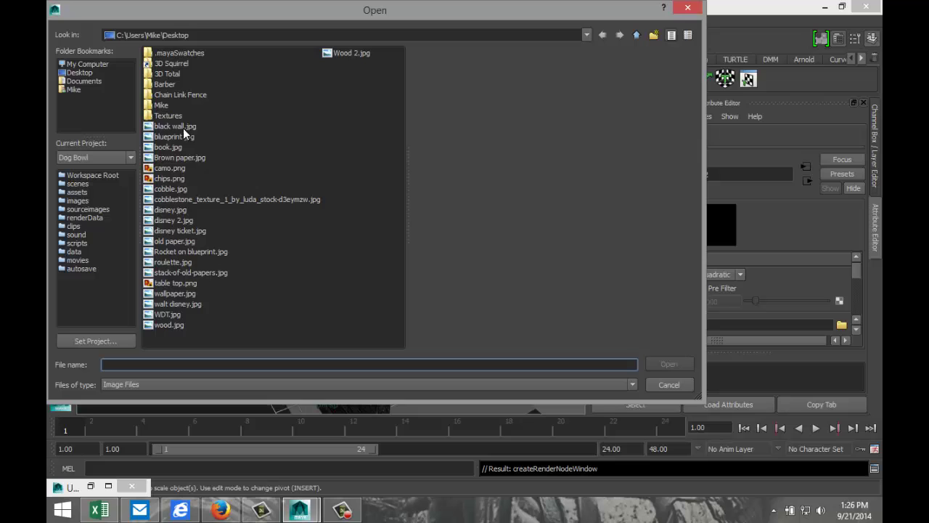
click(183, 128)
click(667, 364)
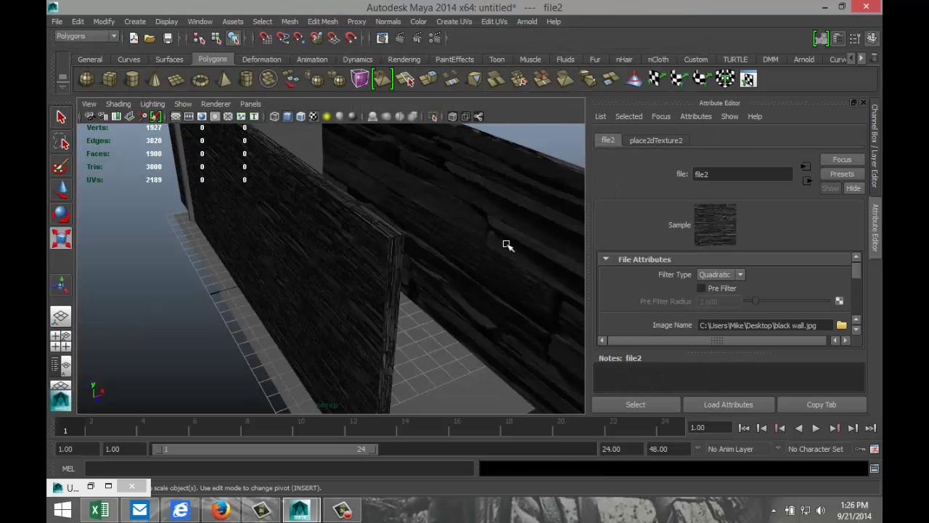
click(507, 249)
click(454, 21)
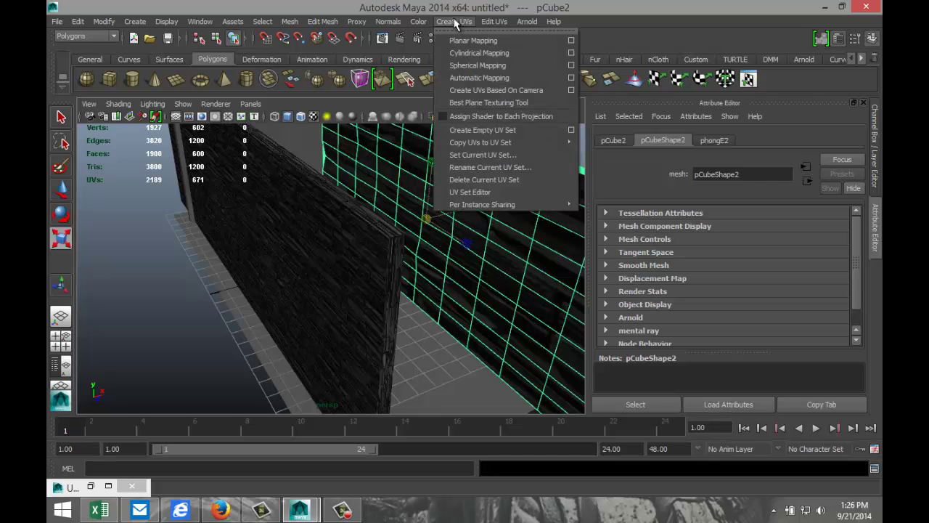
Step: Apply Automatic Mapping to the back wall and open the UV Texture Editor
click(498, 77)
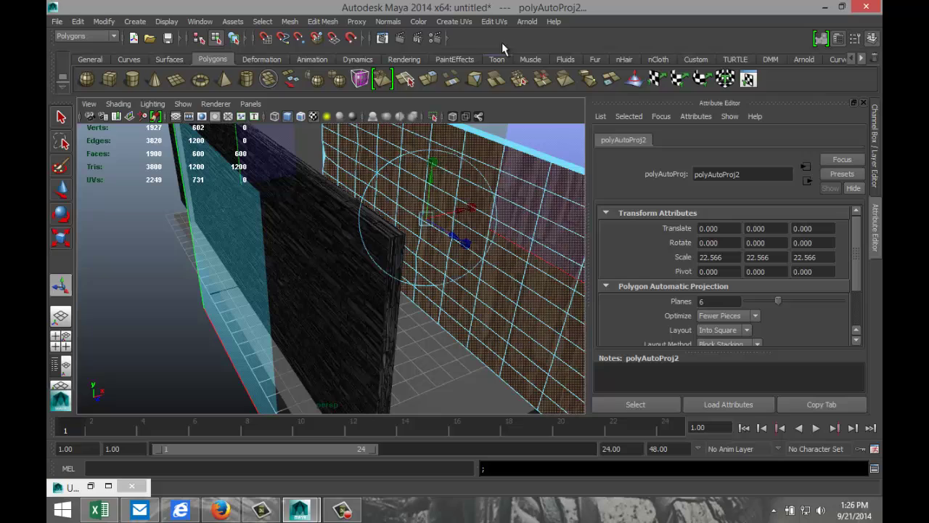
click(499, 24)
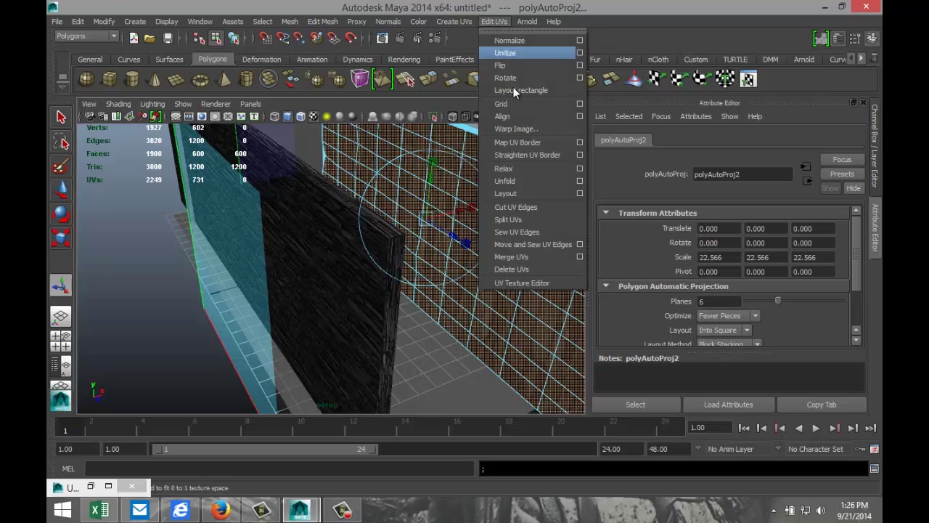
click(556, 285)
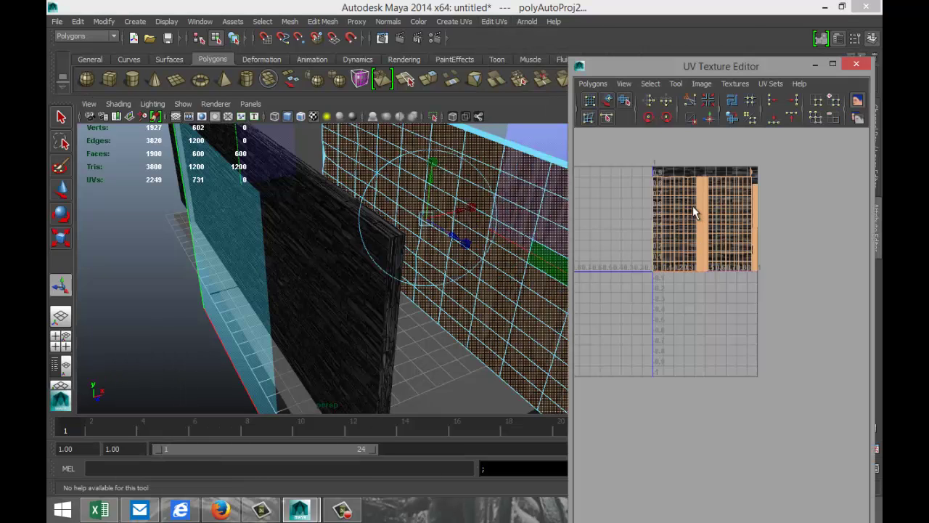
Step: Select all its UVs, stretch them wide, rotate them about 90°, and frame the wall
right_drag(692, 206, 730, 202)
drag(808, 338, 808, 338)
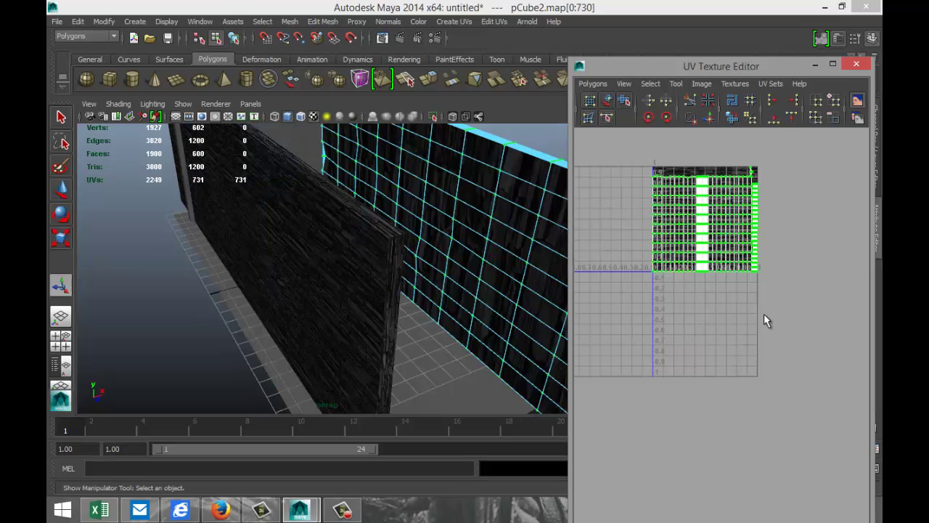
key(r)
drag(710, 224, 792, 227)
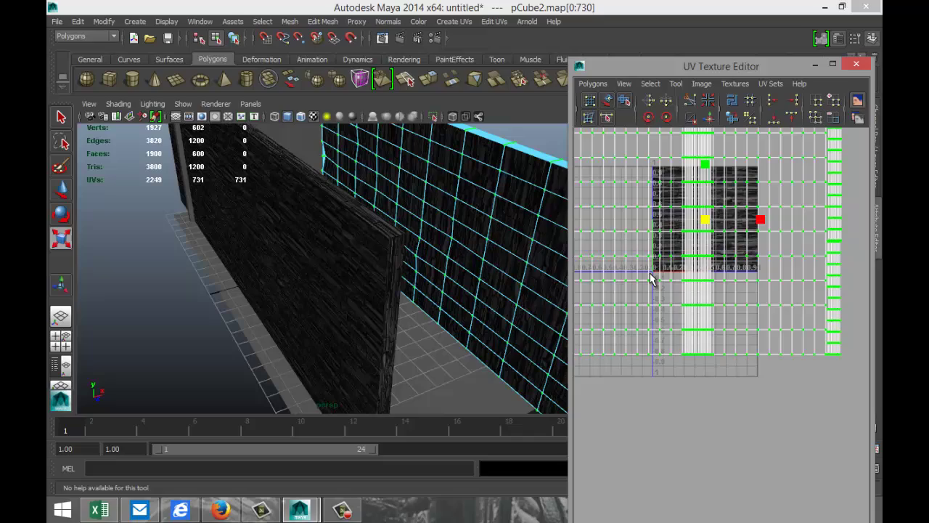
key(e)
drag(760, 216, 721, 276)
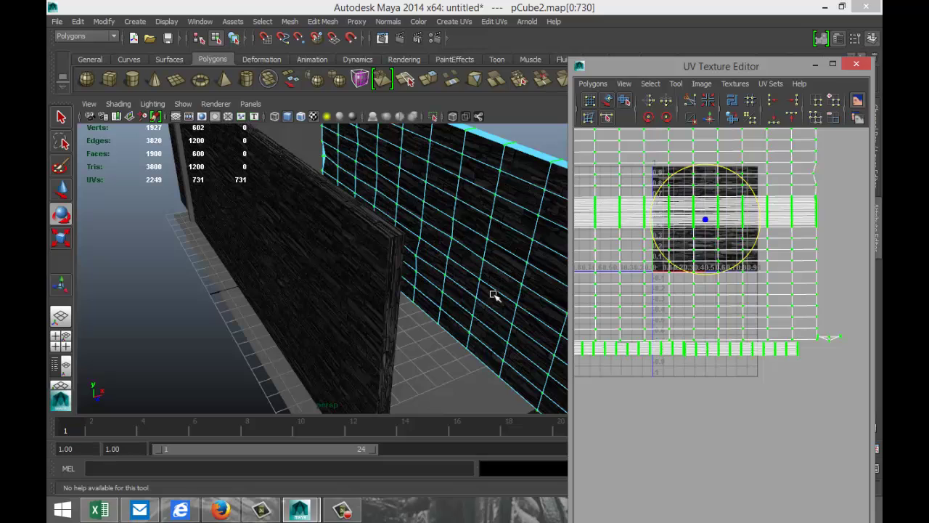
key(f)
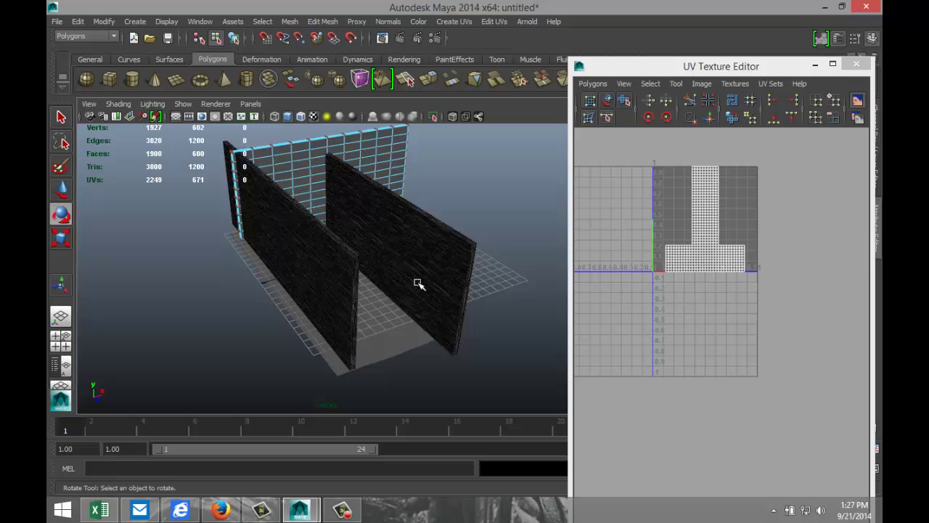
Step: Select the end wall in object mode and assign it a new Phong E material
alt+drag(427, 286, 435, 351)
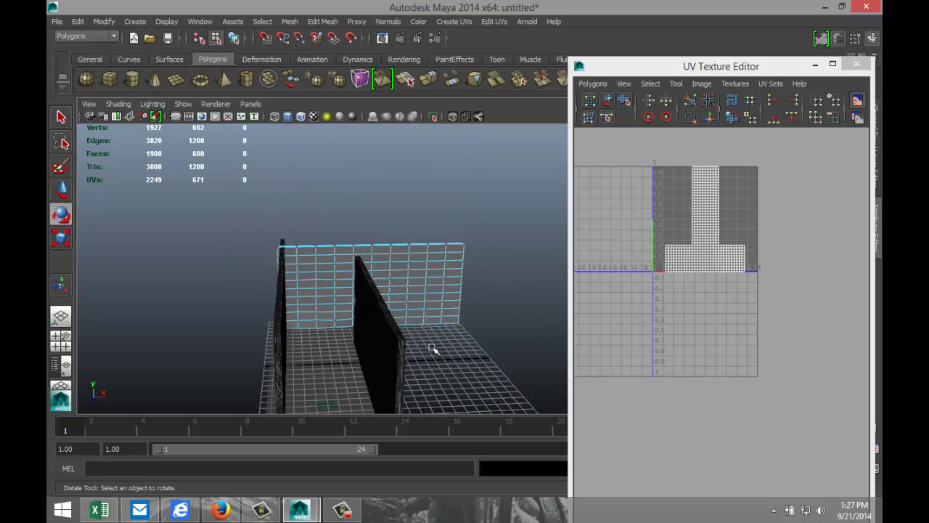
right_drag(326, 267, 358, 463)
click(399, 271)
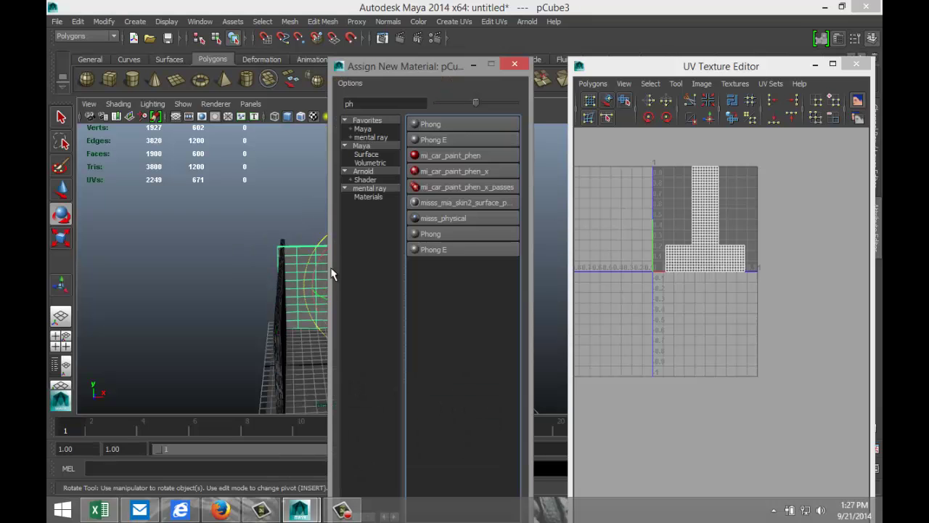
click(433, 145)
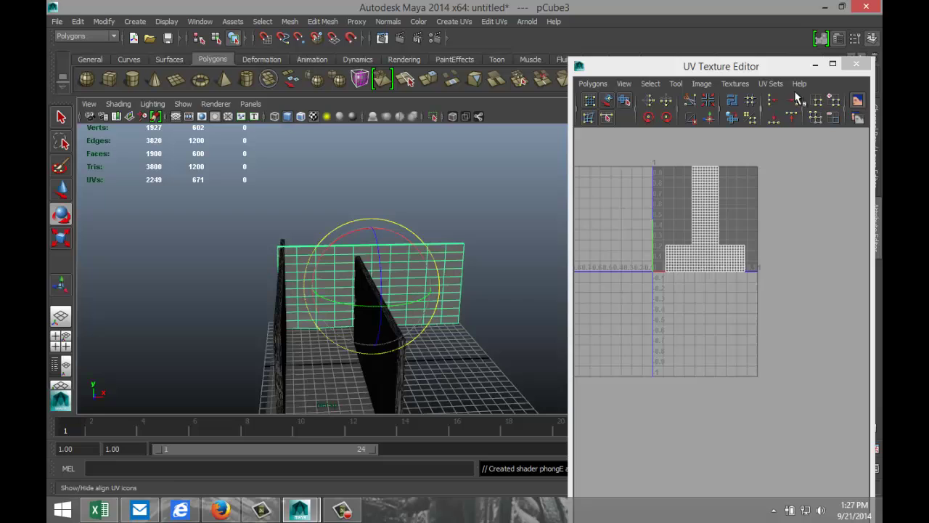
Step: Set the end wall's colour to a file texture using black wall.jpg
click(815, 65)
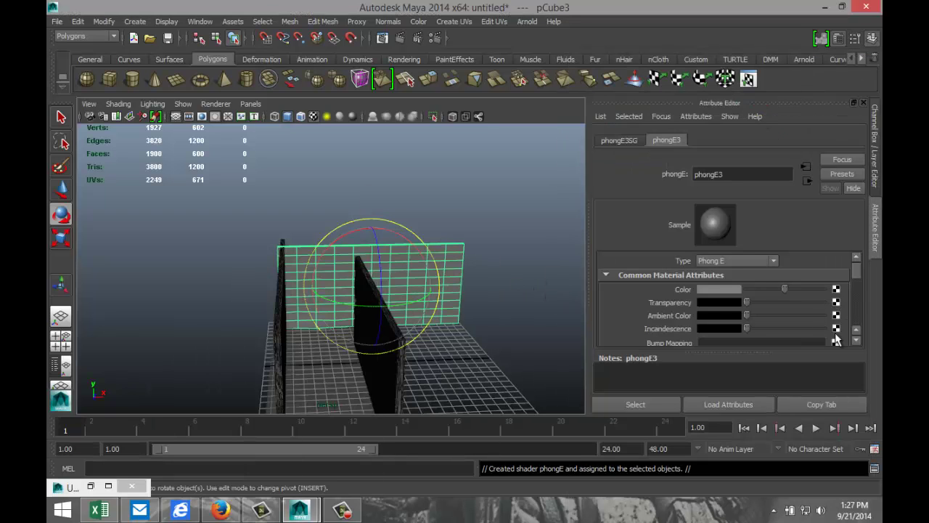
click(836, 289)
click(308, 266)
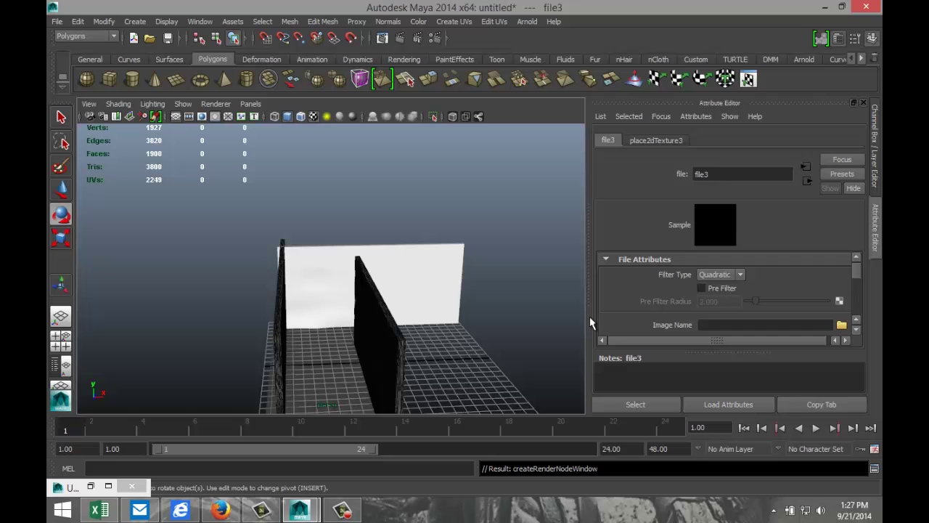
click(842, 324)
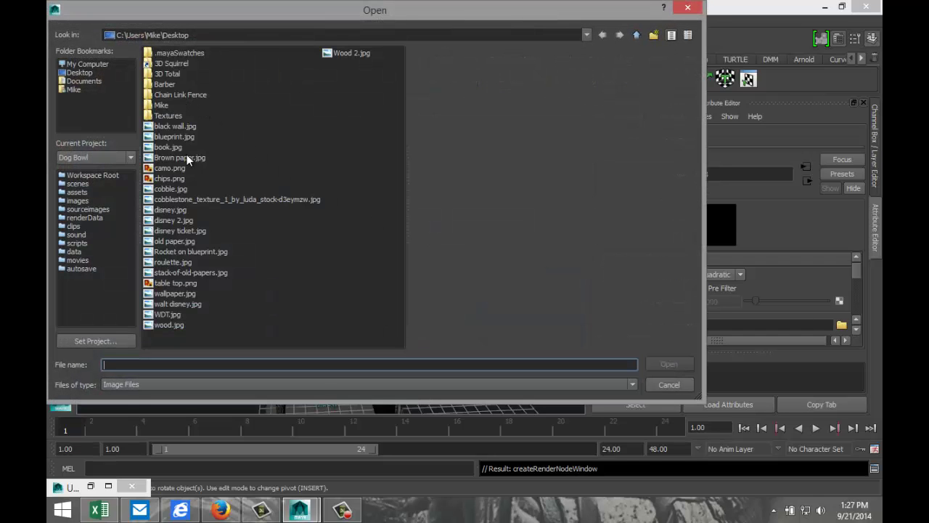
click(185, 127)
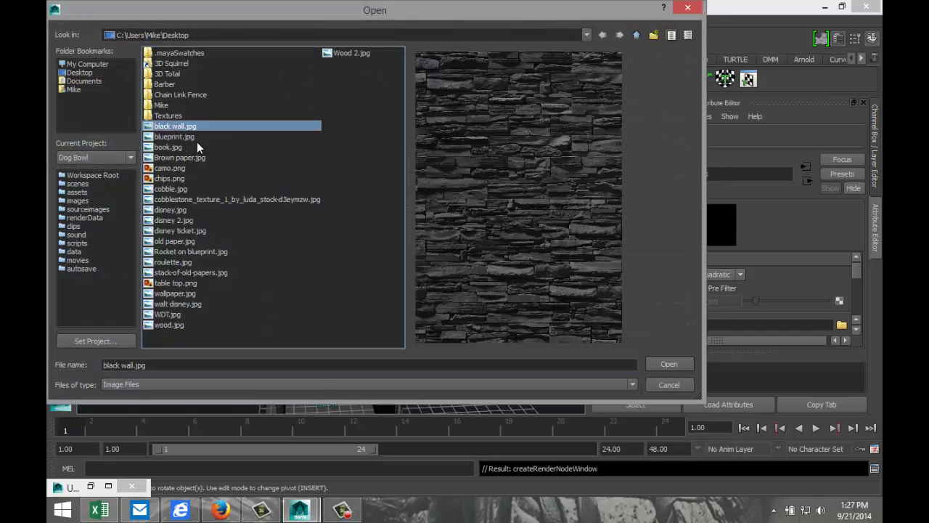
click(668, 364)
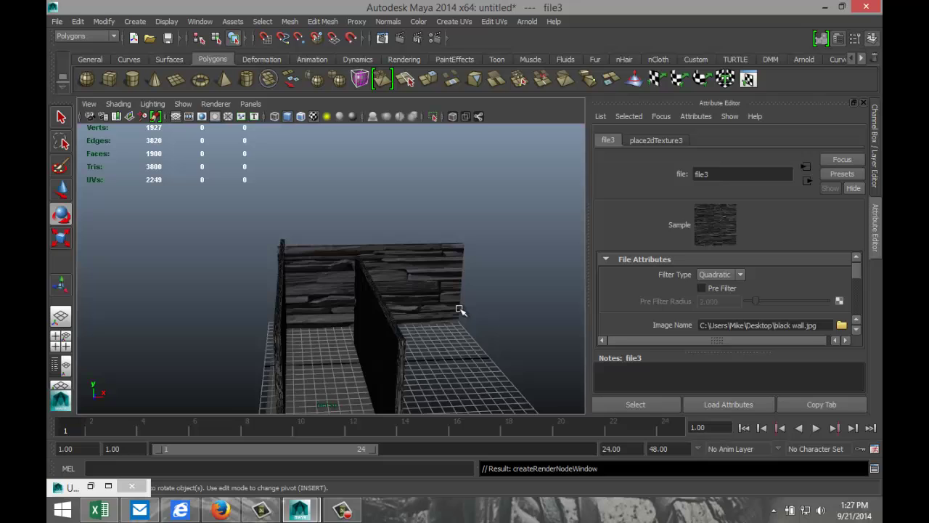
click(440, 271)
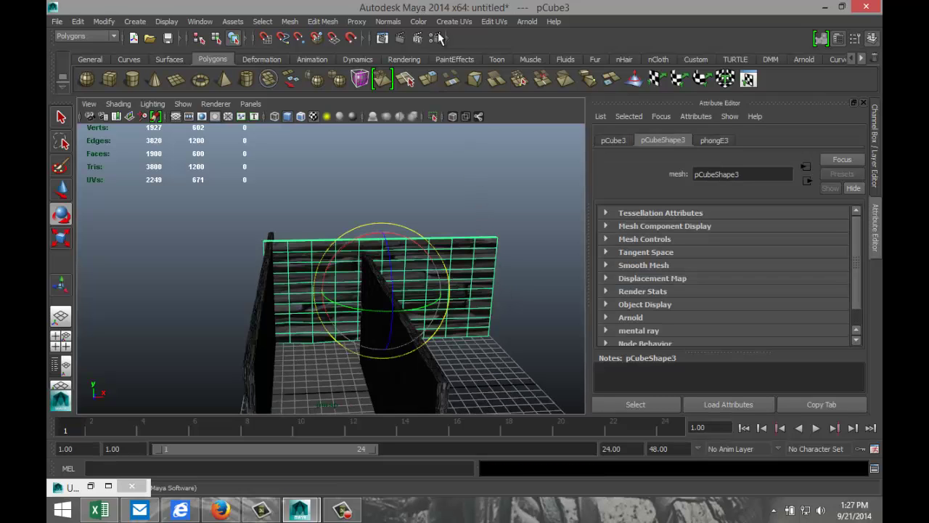
Step: Apply Automatic Mapping to the end wall and open its UVs in the UV Texture Editor
click(461, 22)
click(480, 83)
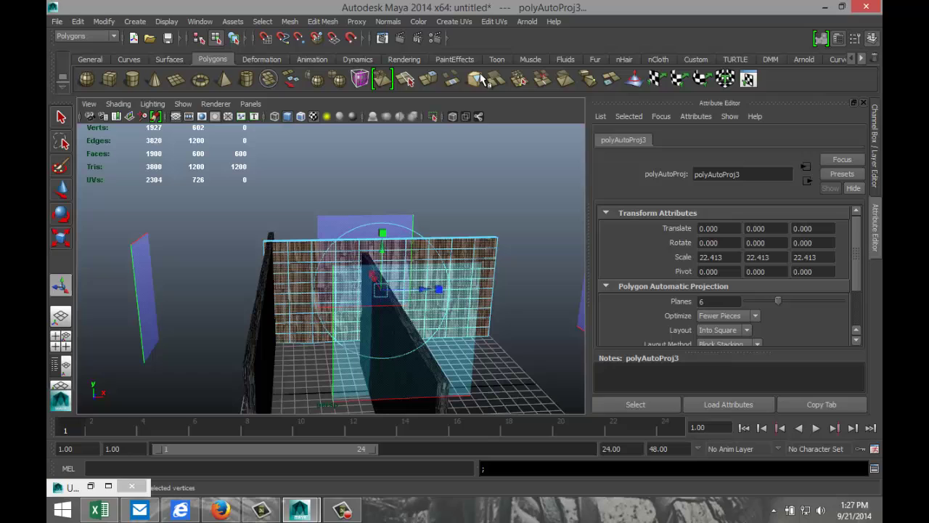
click(495, 21)
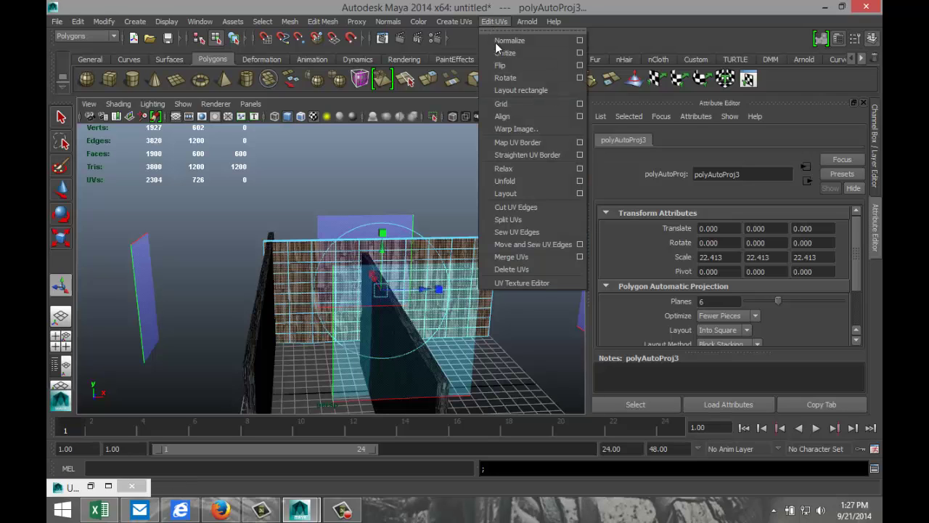
click(545, 284)
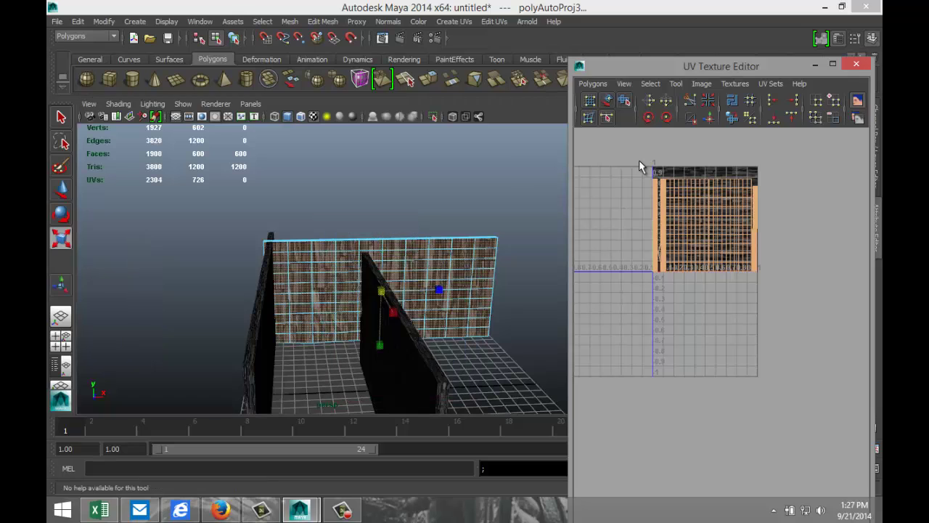
Step: Select all the end wall's UVs, scale them up uniformly, and rotate them
right_drag(731, 218, 759, 215)
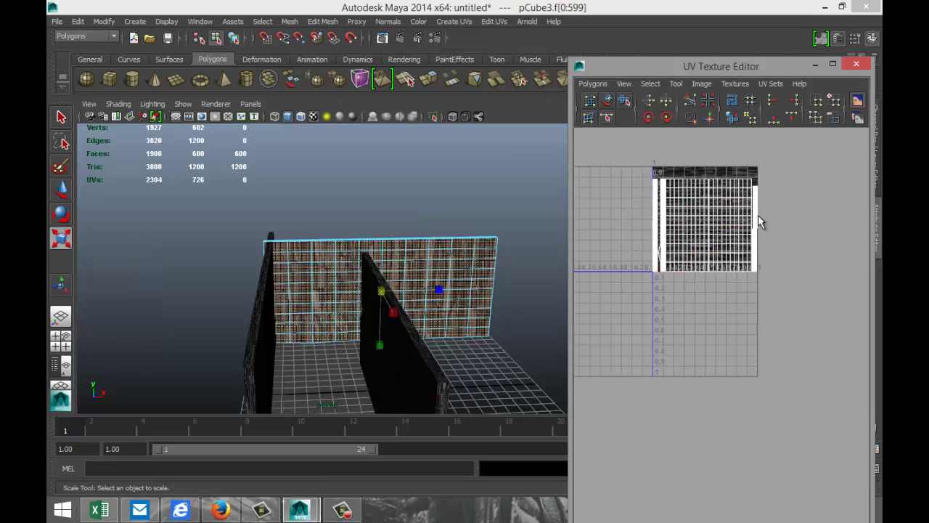
drag(744, 185, 799, 342)
key(r)
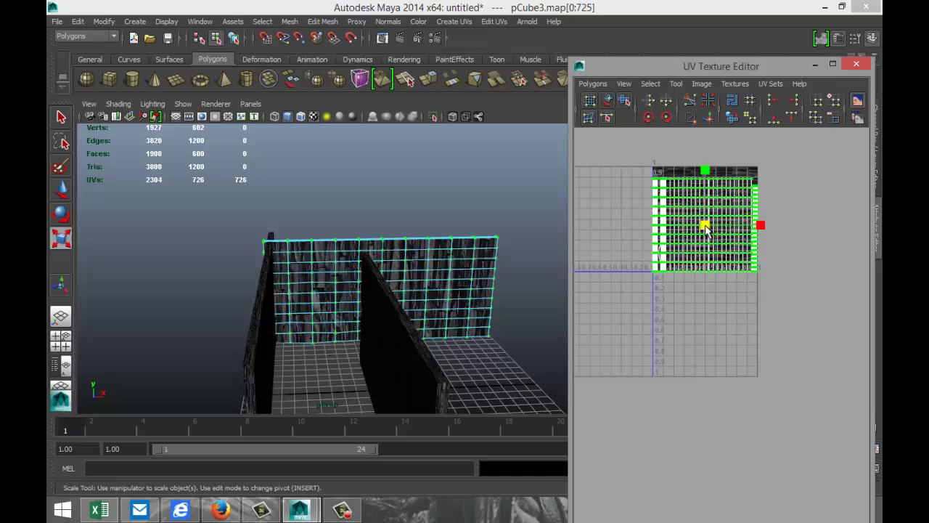
drag(706, 227, 712, 274)
key(e)
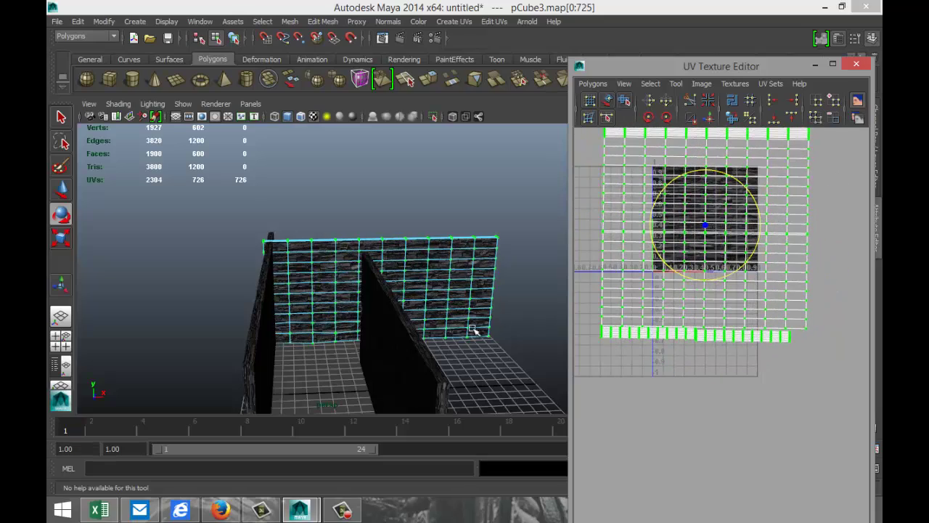
click(485, 197)
scroll(461, 311, up, 4)
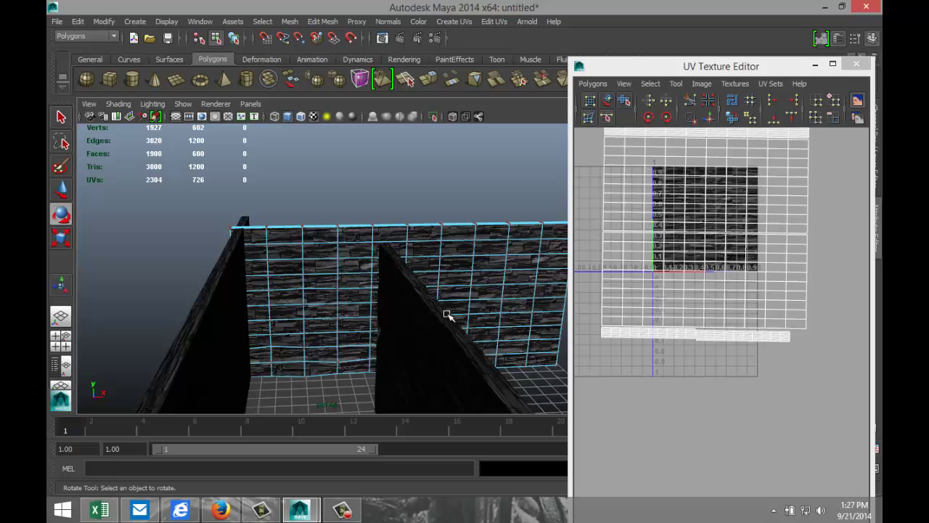
alt+drag(387, 335, 386, 307)
Step: Select the floor plane and assign it a new Phong E material
click(354, 345)
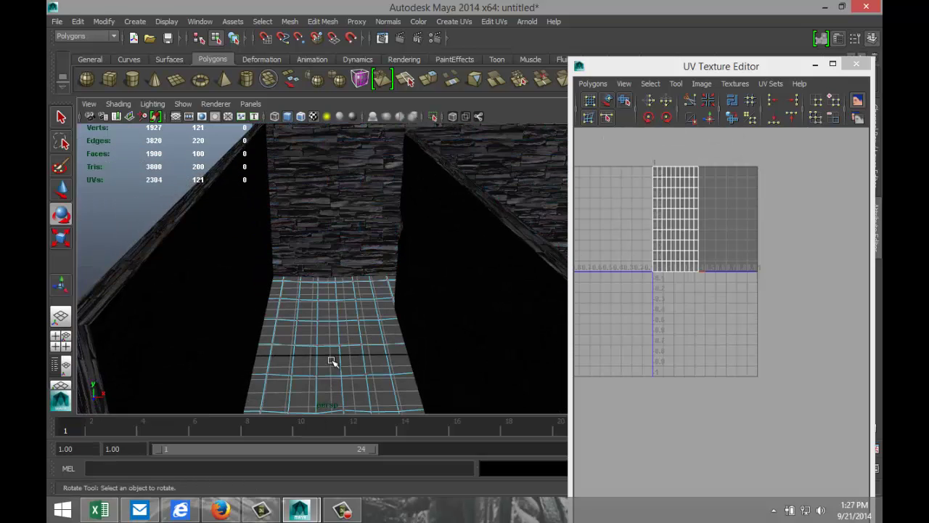
alt+middle_drag(332, 363, 335, 332)
alt+drag(335, 332, 342, 317)
right_drag(342, 318, 361, 462)
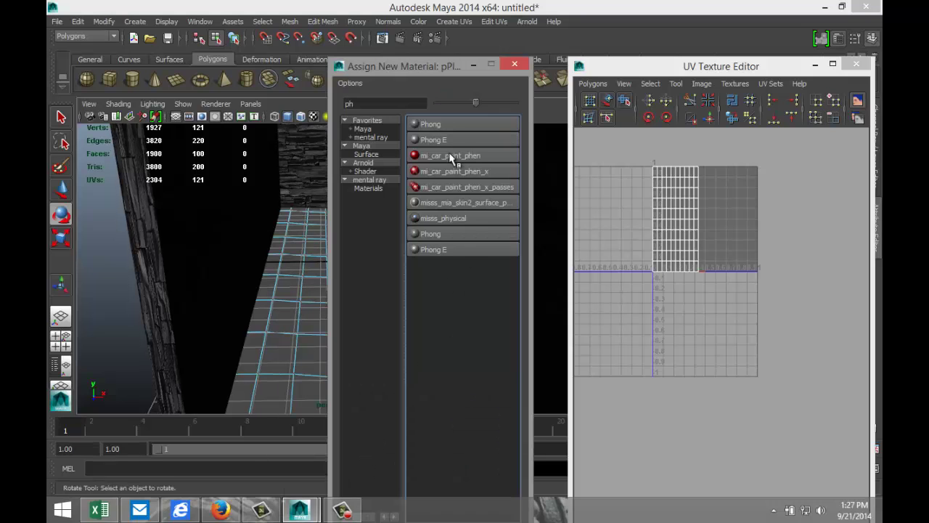
click(457, 140)
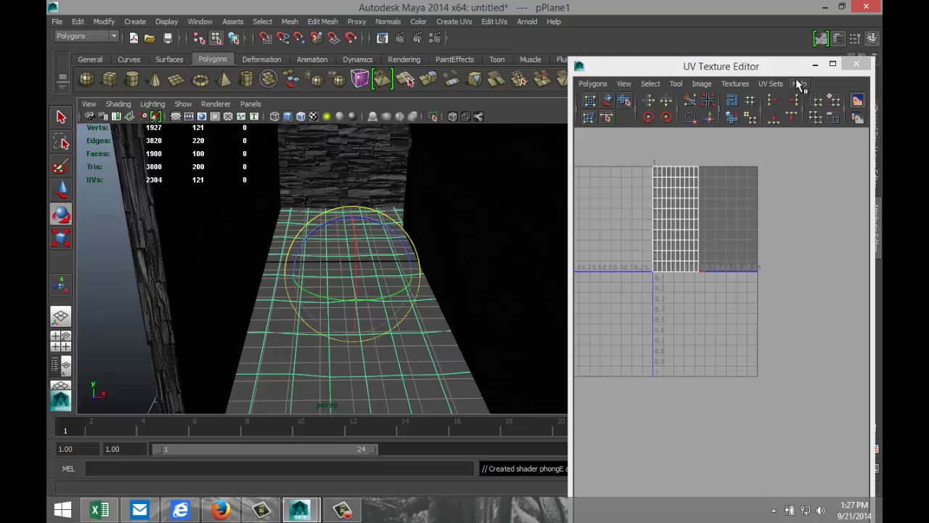
Step: Map cobblestone_texture_1_by_luda_stock-d3eymzw.jpg as the floor material's colour texture
click(816, 64)
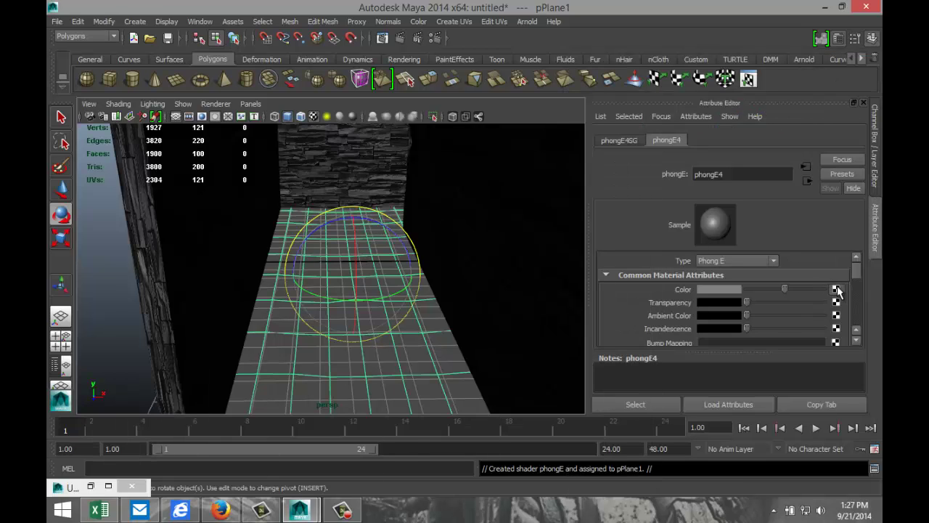
click(837, 289)
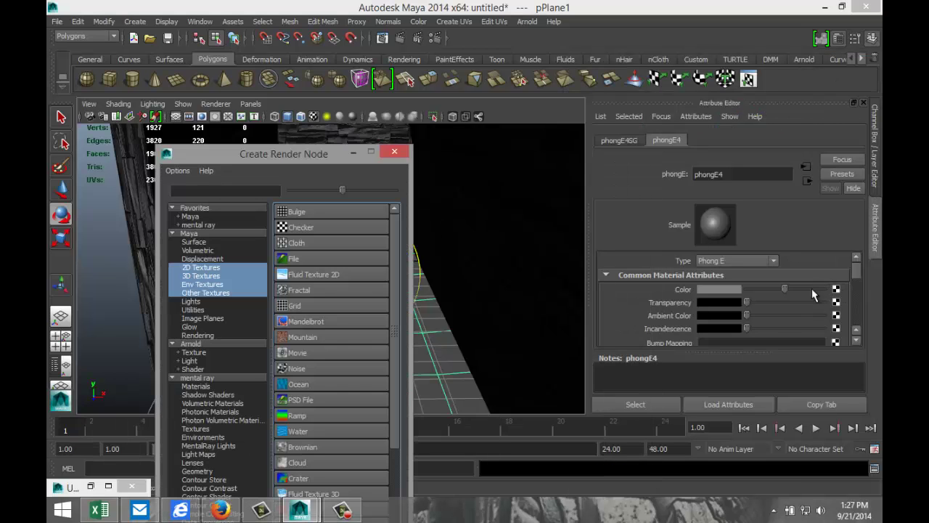
click(294, 260)
click(841, 325)
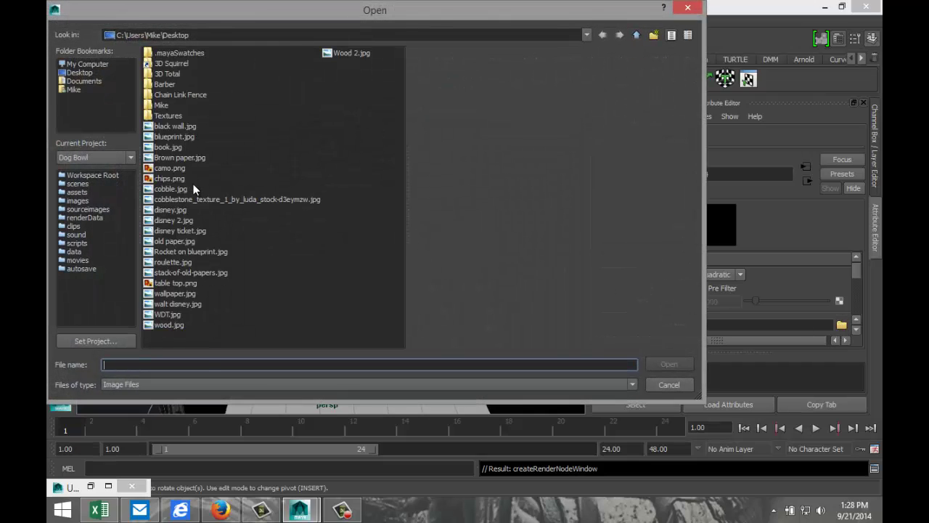
click(210, 199)
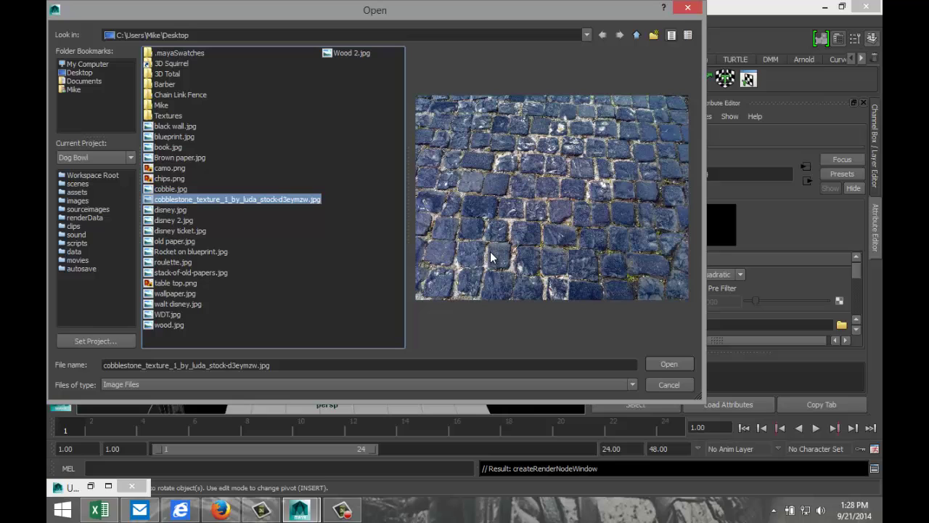
click(668, 364)
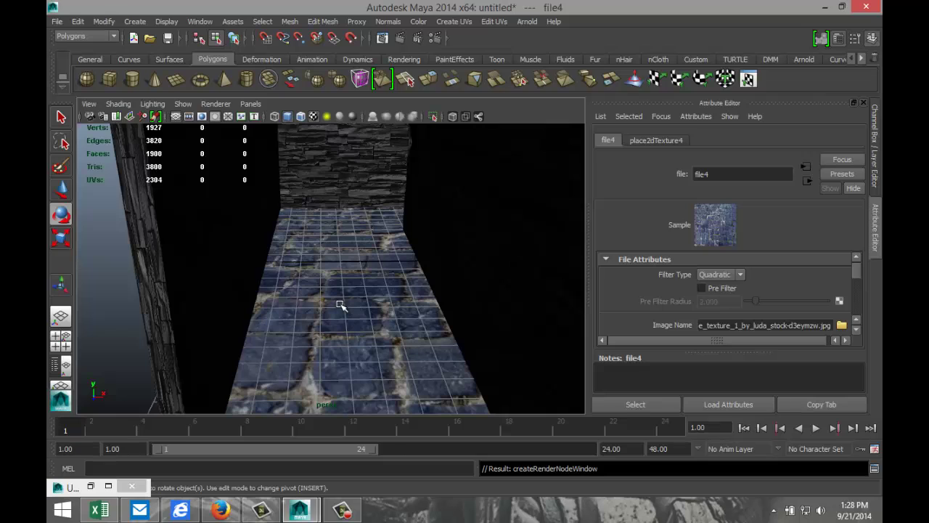
right_drag(341, 305, 410, 222)
Step: Apply Automatic Mapping to the floor plane and open the UV Texture Editor
click(369, 298)
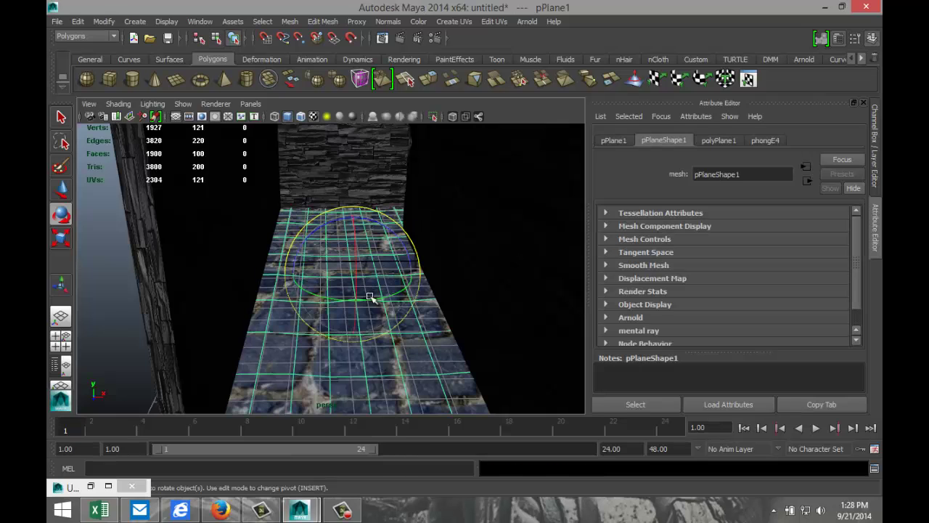
click(463, 22)
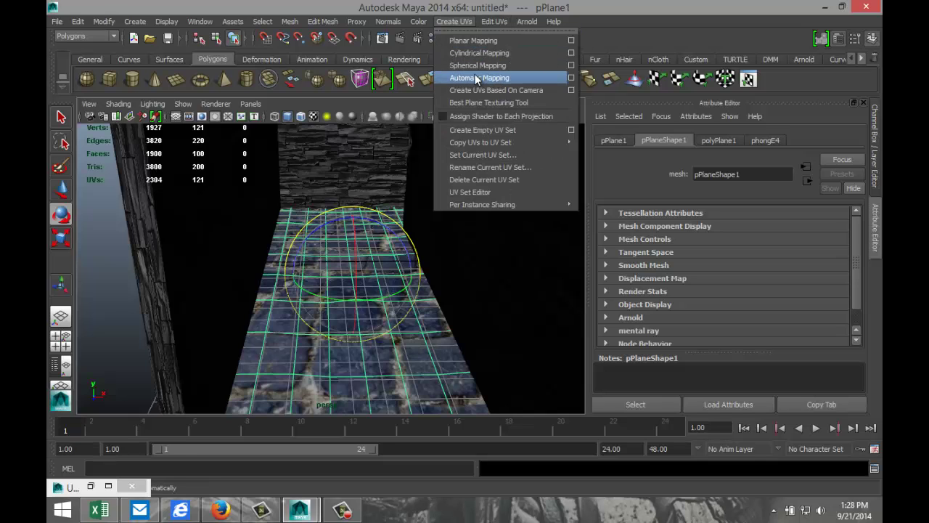
click(475, 78)
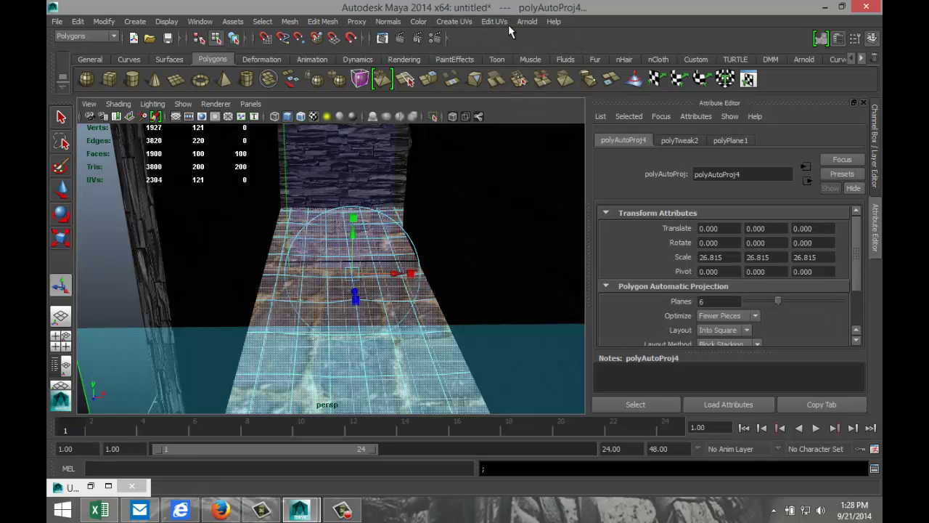
click(495, 22)
click(556, 286)
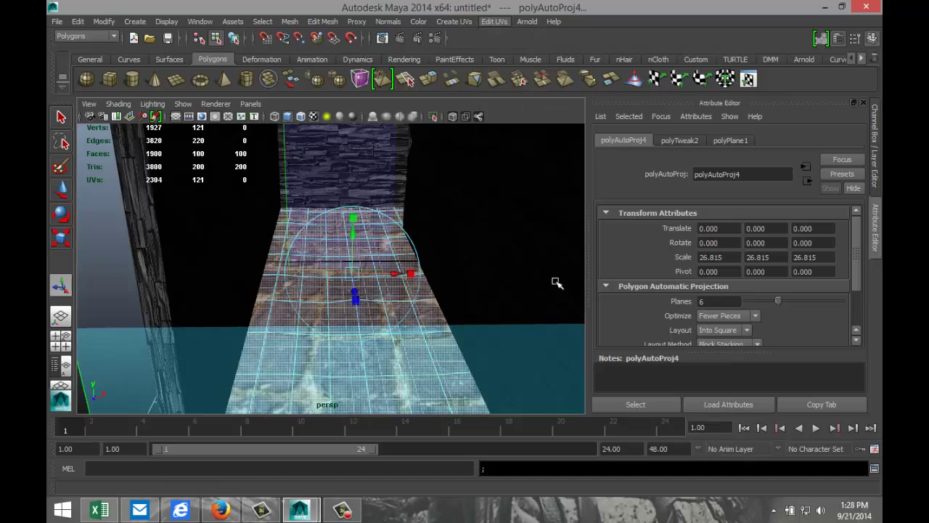
Step: Select all floor UVs, scale them up so cobblestones shrink, and shift them right
right_click(681, 211)
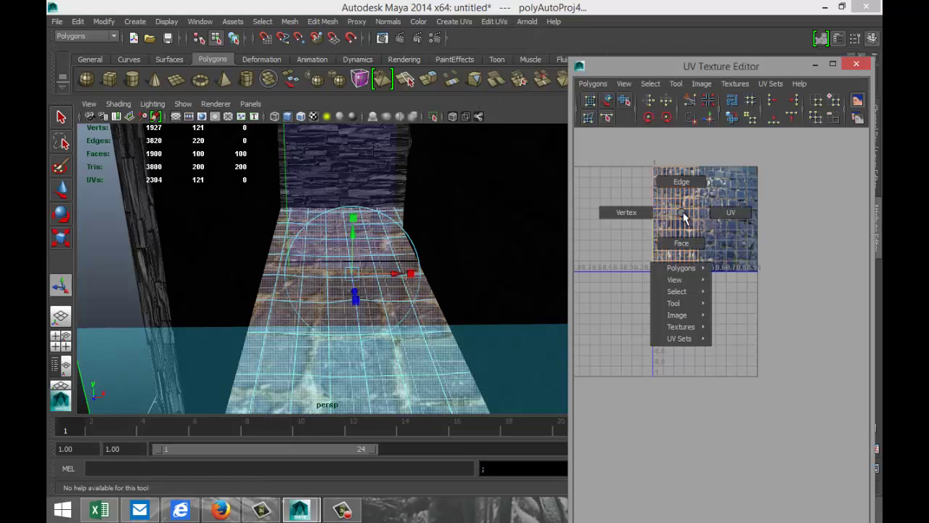
drag(619, 156, 737, 333)
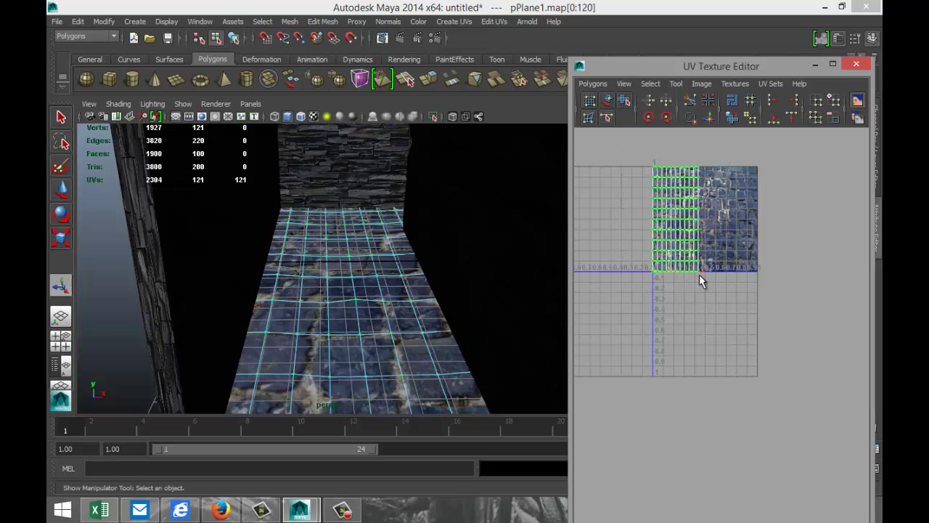
key(r)
drag(681, 224, 811, 237)
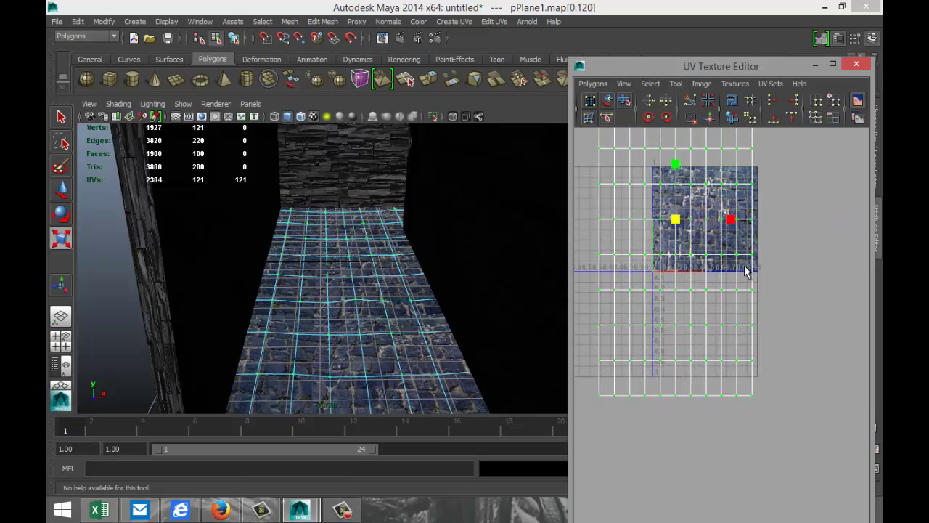
key(w)
drag(735, 227, 770, 231)
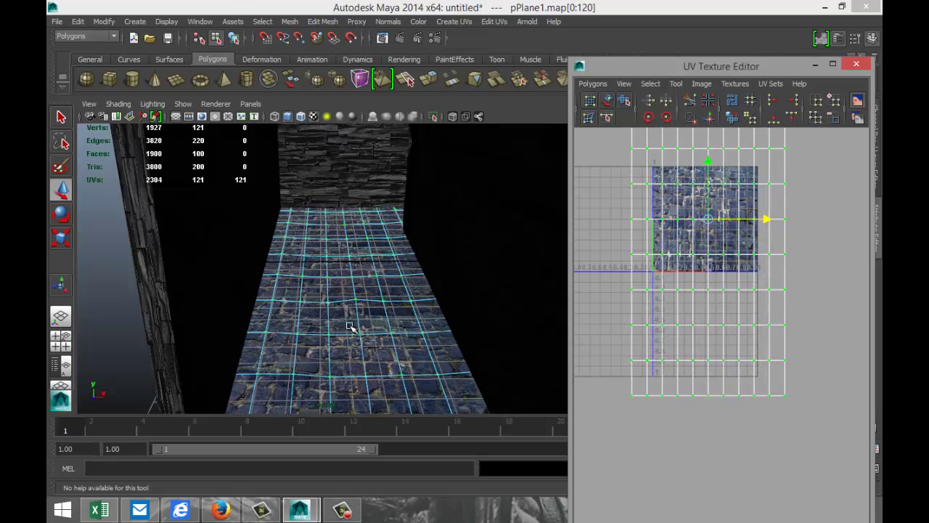
scroll(347, 331, down, 2)
scroll(348, 333, down, 3)
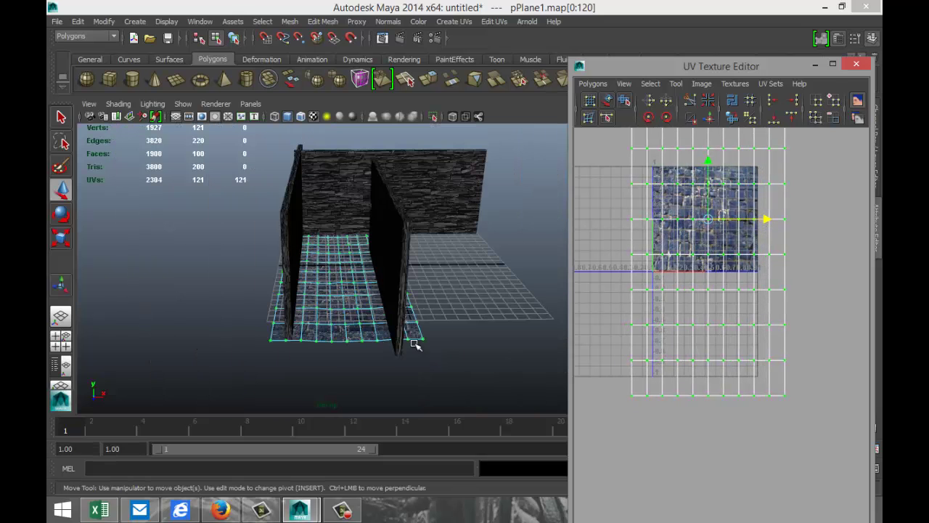
alt+drag(448, 354, 451, 332)
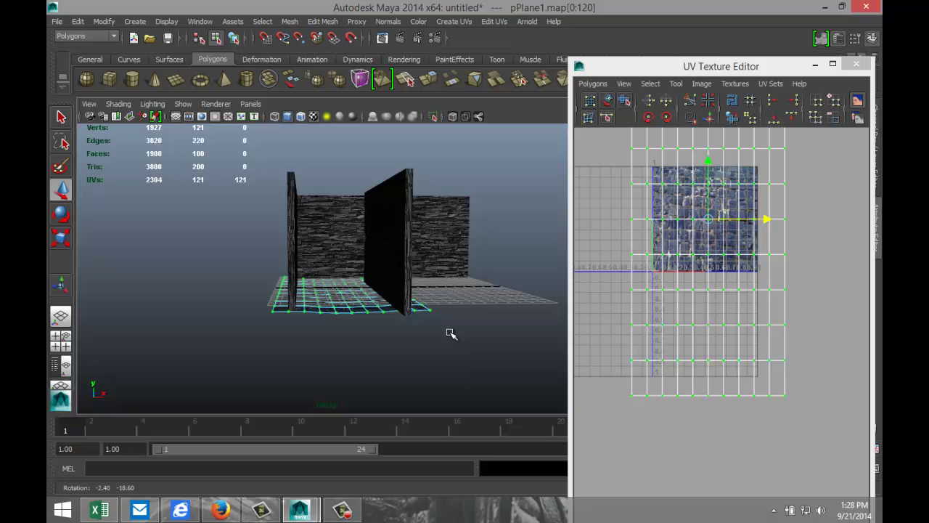
Step: Collapse the UV editor and select the back, middle and left walls
click(814, 65)
alt+drag(512, 266, 381, 305)
shift+click(291, 234)
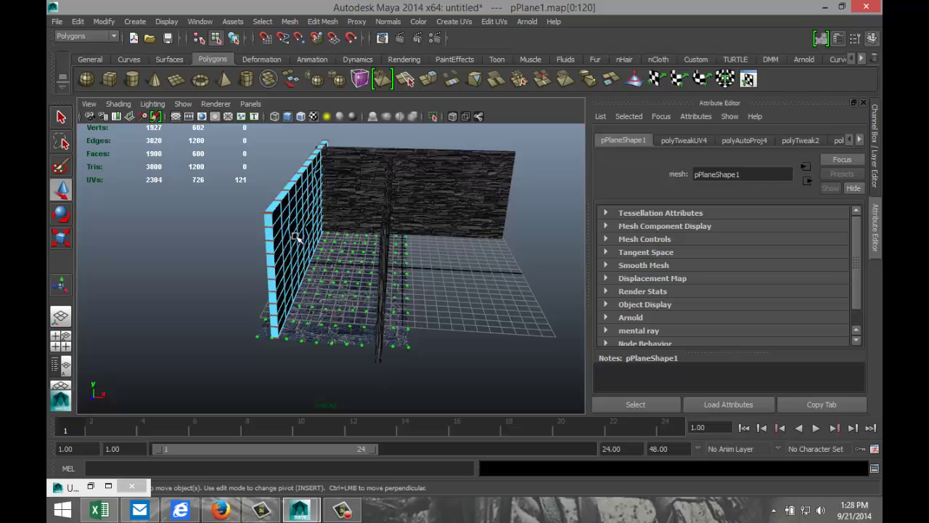
shift+click(348, 193)
shift+click(382, 254)
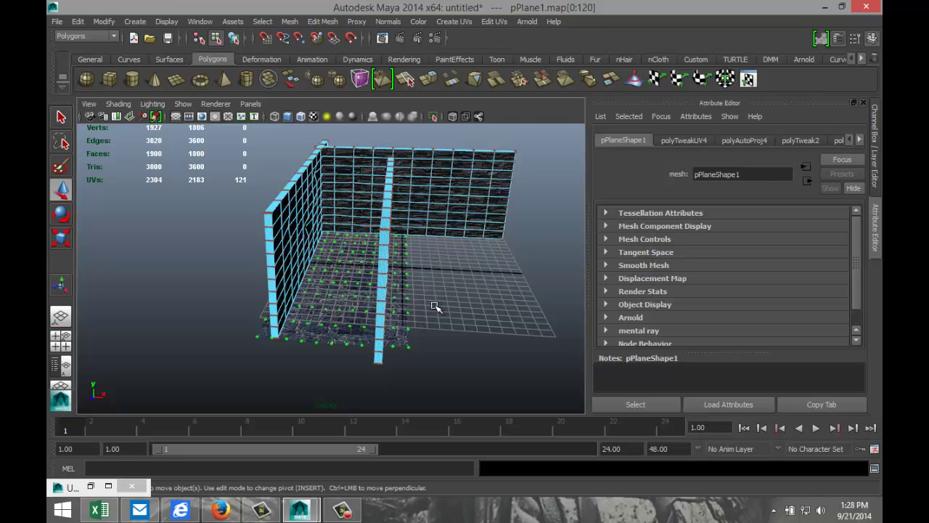
alt+drag(435, 305, 428, 283)
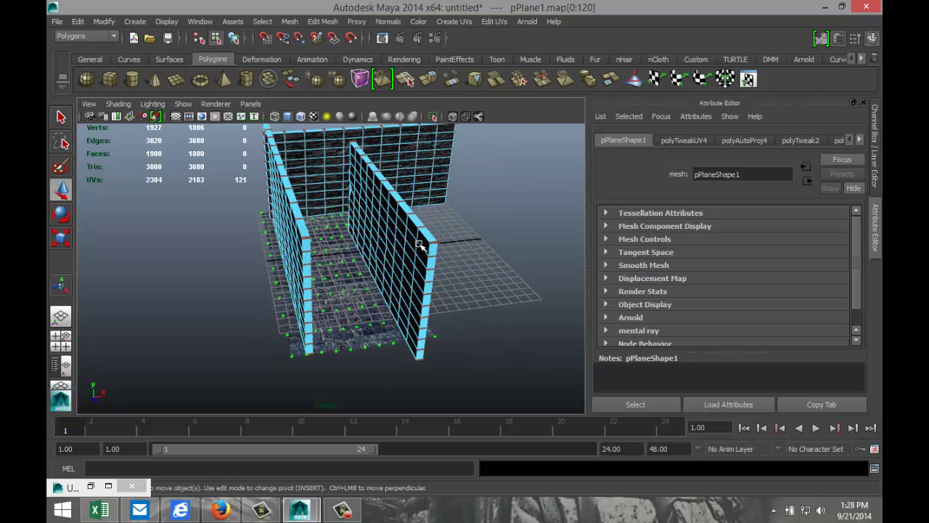
right_drag(452, 208, 428, 157)
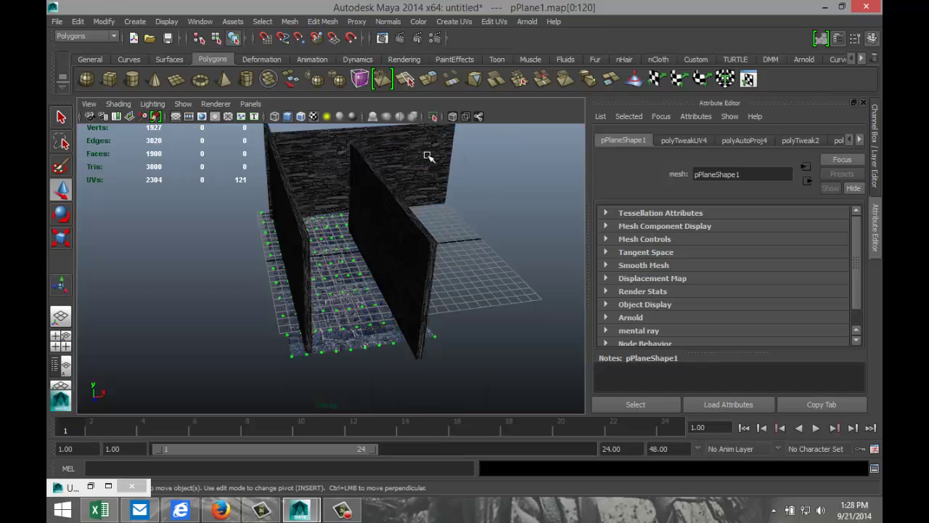
click(428, 157)
click(392, 247)
click(301, 260)
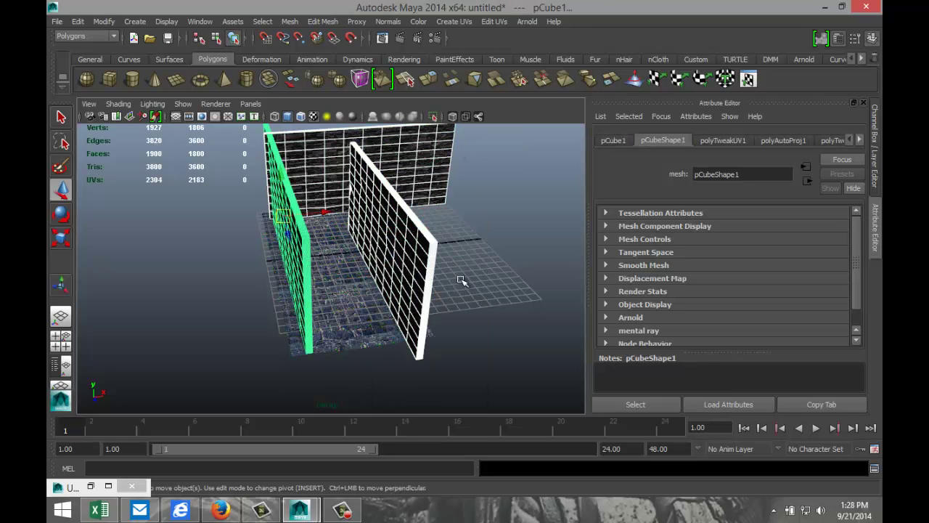
Step: Add a bump map using the black wall image to the walls' phongE1 material
click(860, 140)
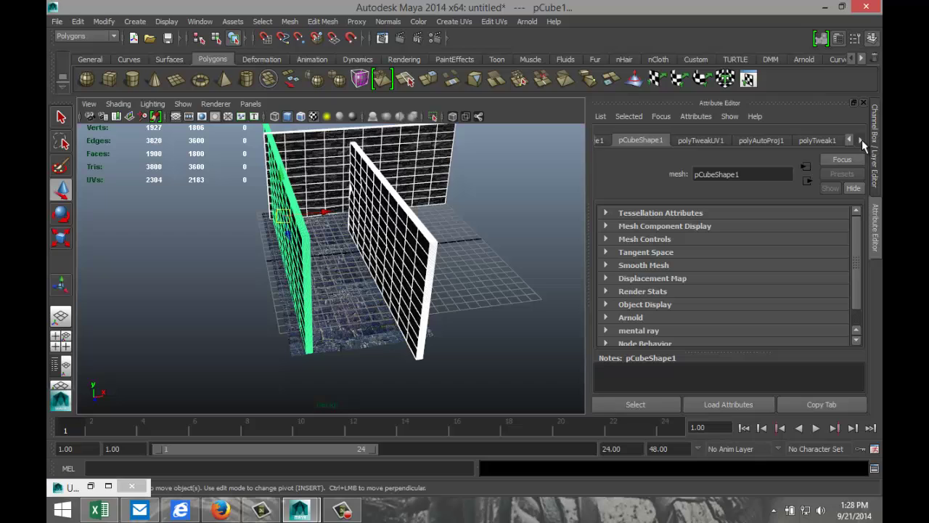
click(861, 140)
click(822, 139)
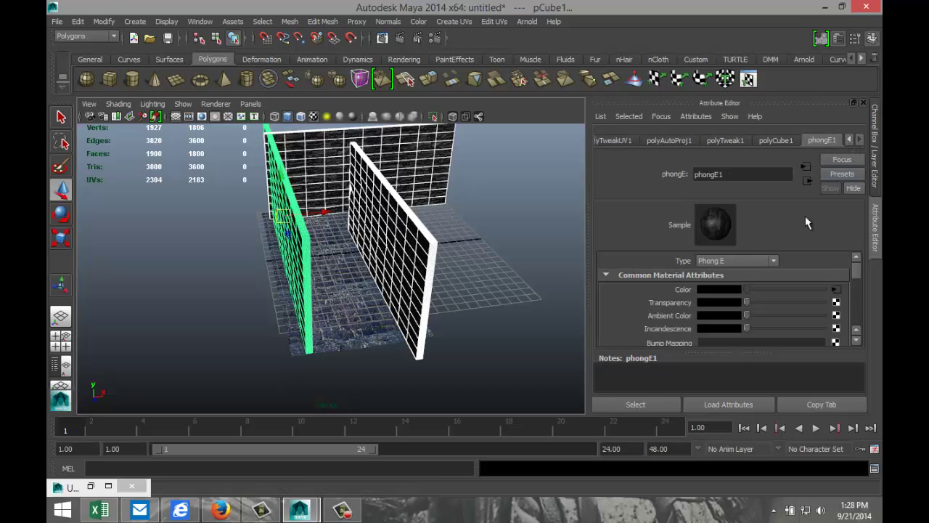
click(836, 342)
click(297, 269)
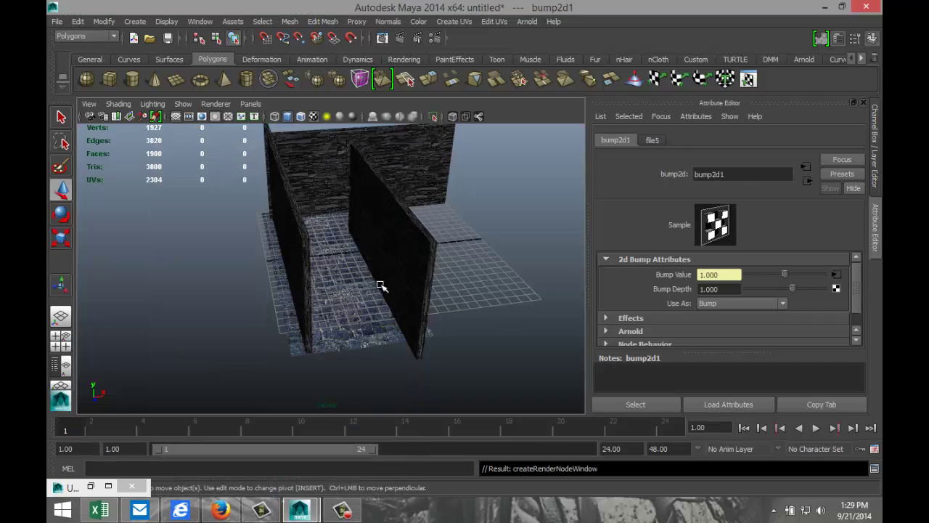
click(837, 275)
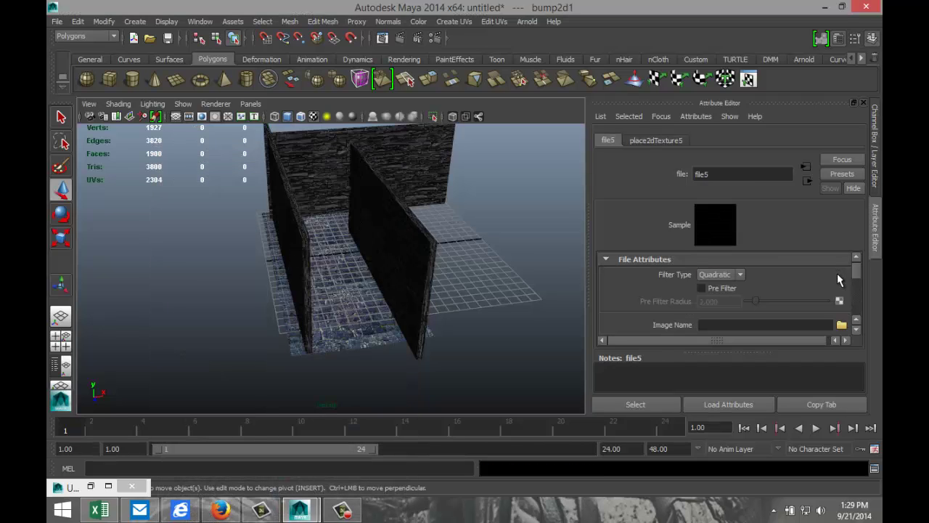
click(841, 325)
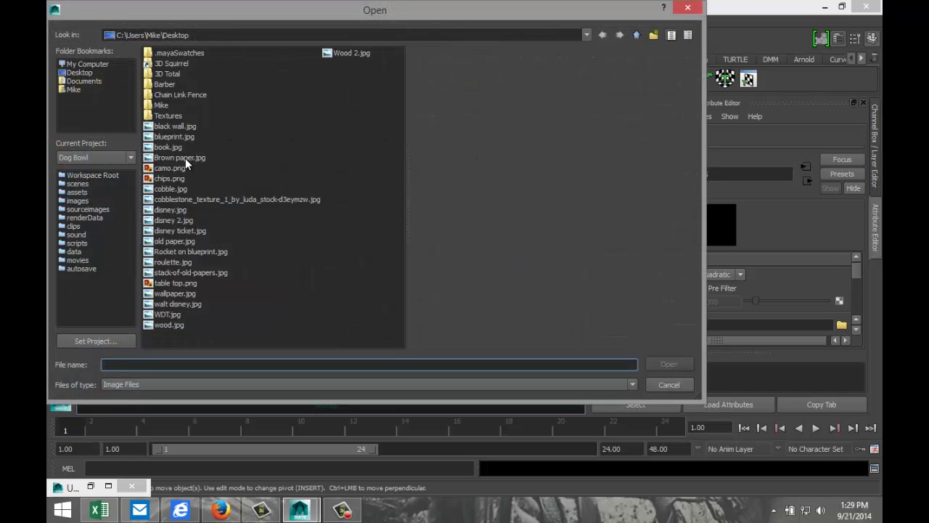
click(177, 126)
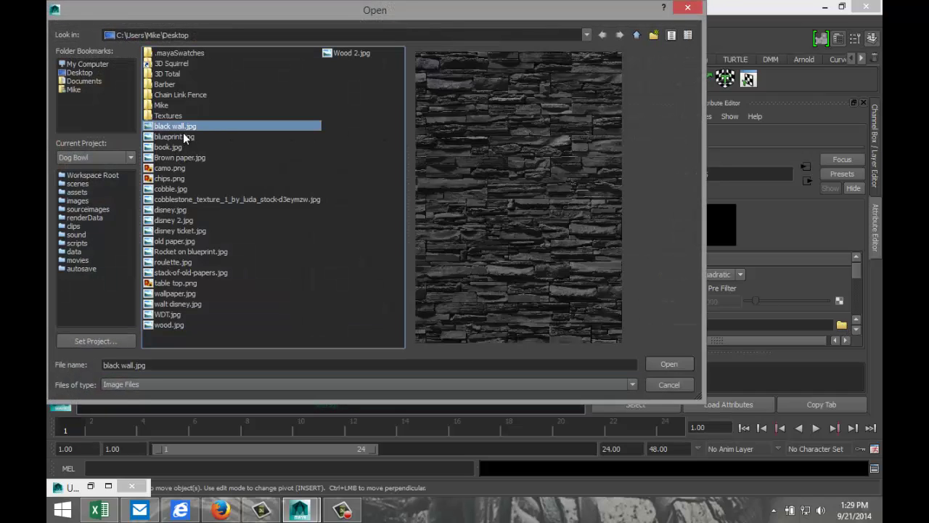
click(667, 363)
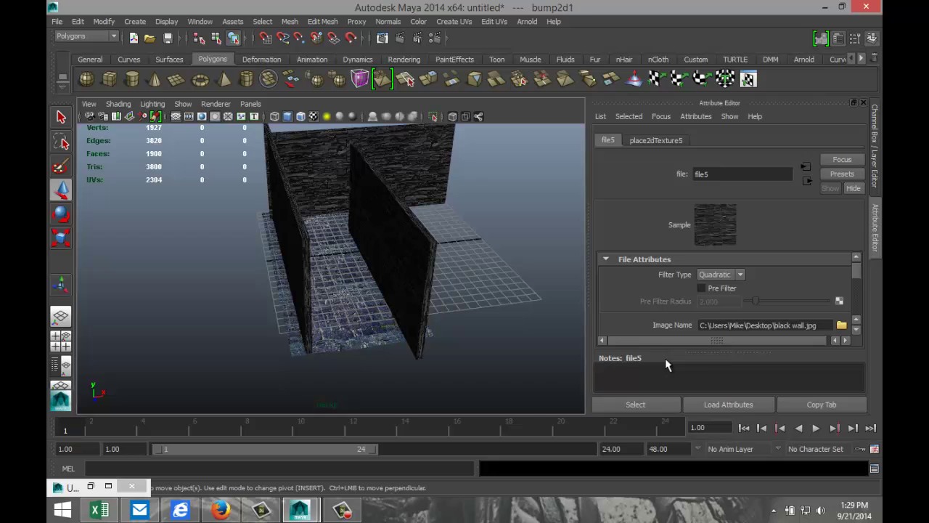
Step: Give the floor material a bump map driven by the cobblestone image
click(355, 343)
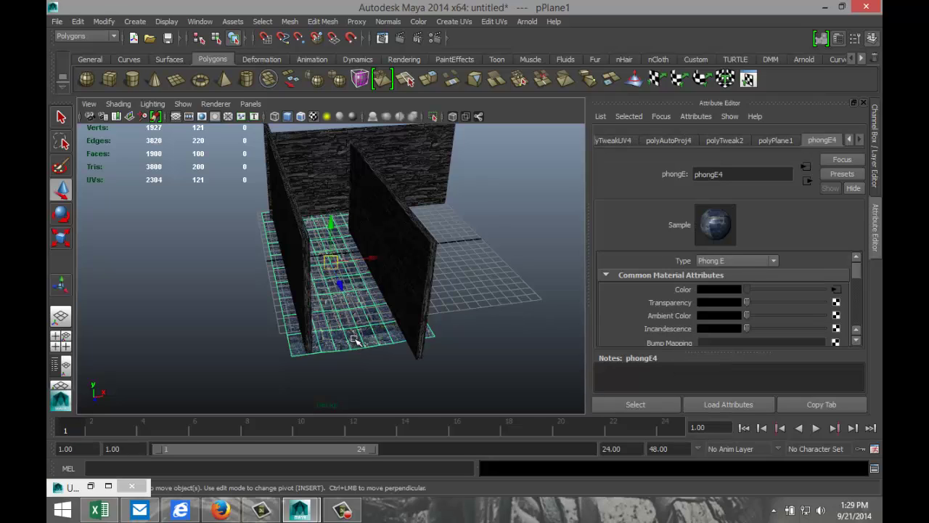
click(835, 342)
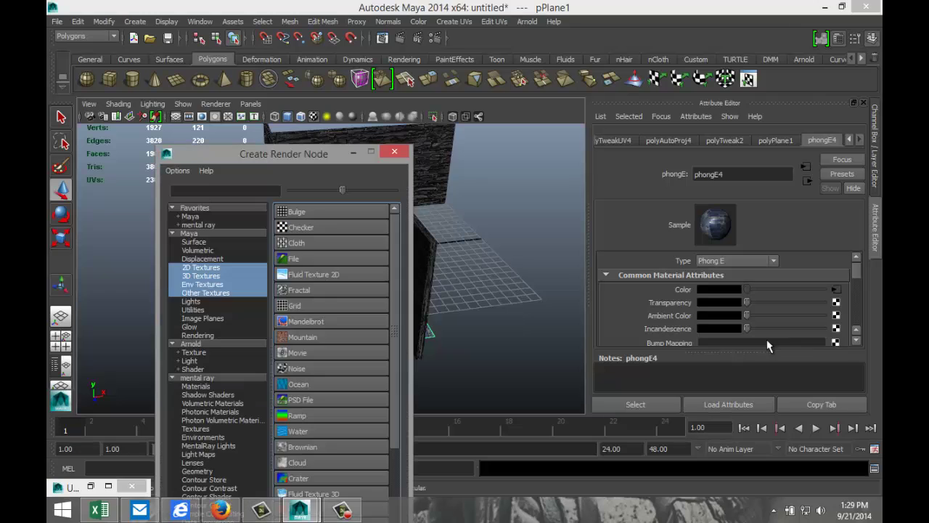
click(305, 262)
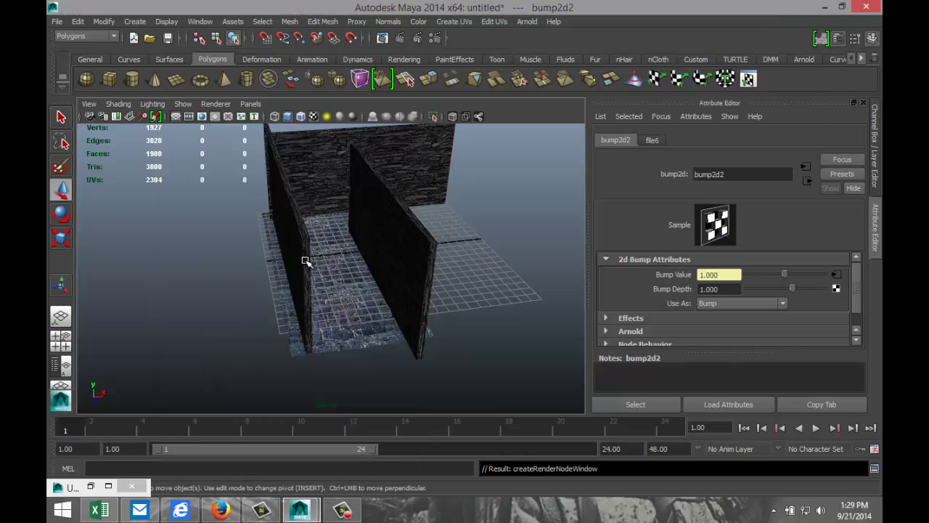
click(836, 276)
click(842, 325)
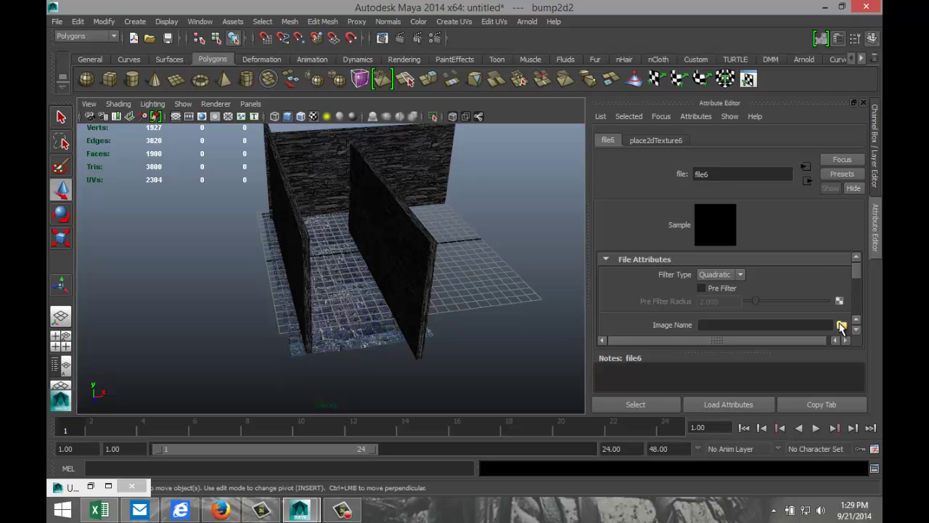
click(205, 199)
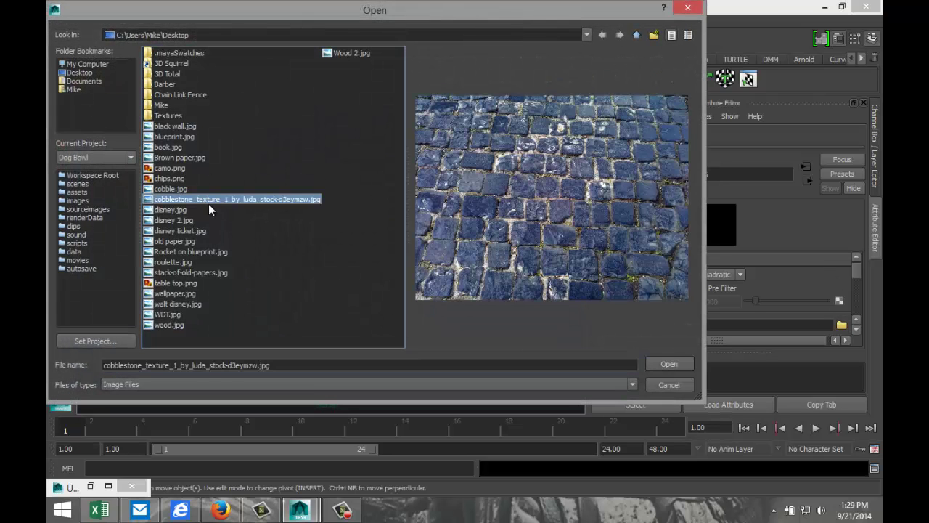
click(666, 362)
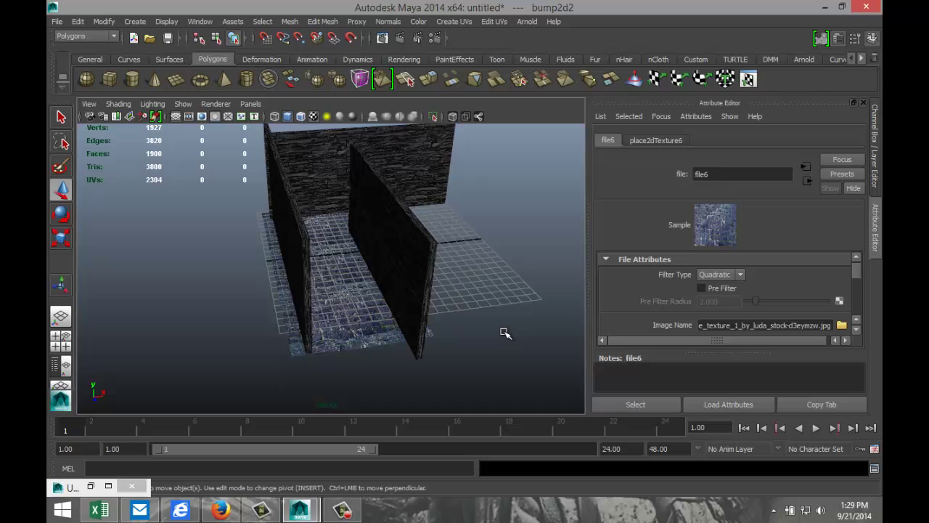
alt+drag(494, 334, 481, 348)
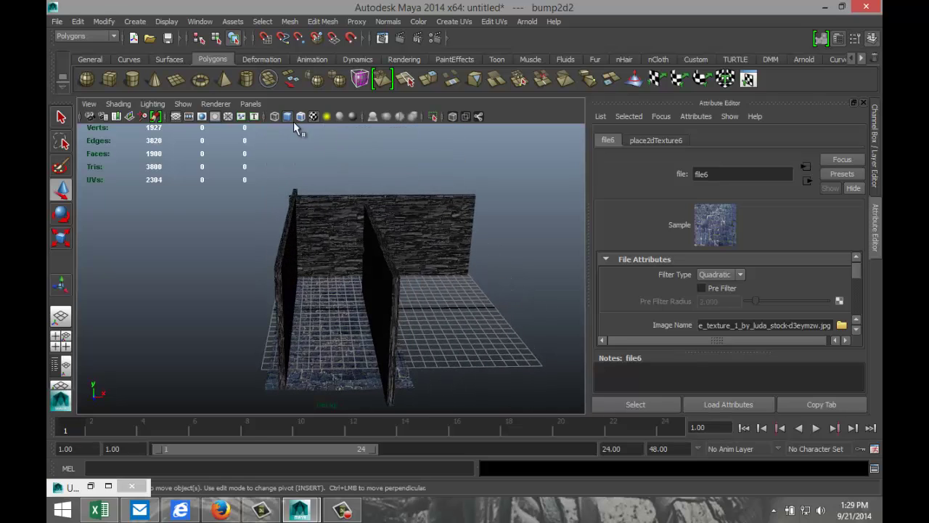
Step: Create a point light and move it sideways and upward into the corridor
click(135, 21)
mouse_move(163, 77)
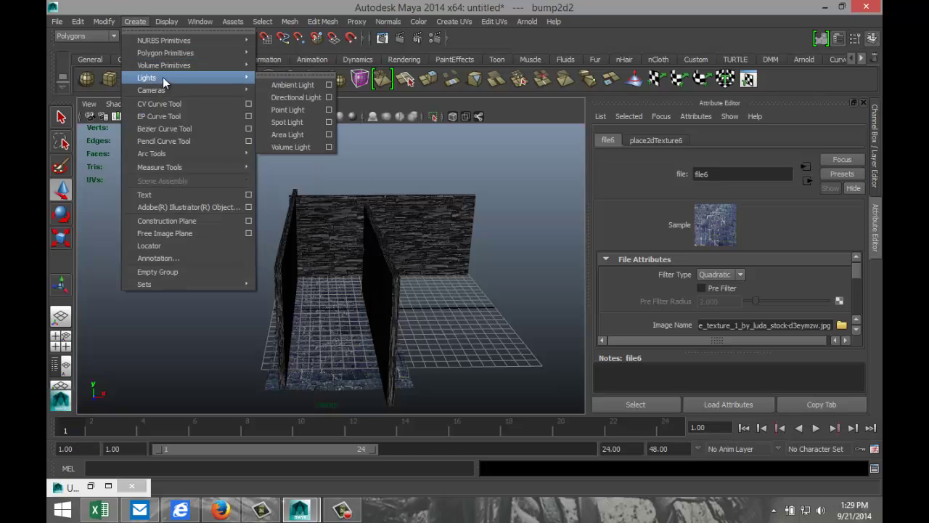
click(295, 112)
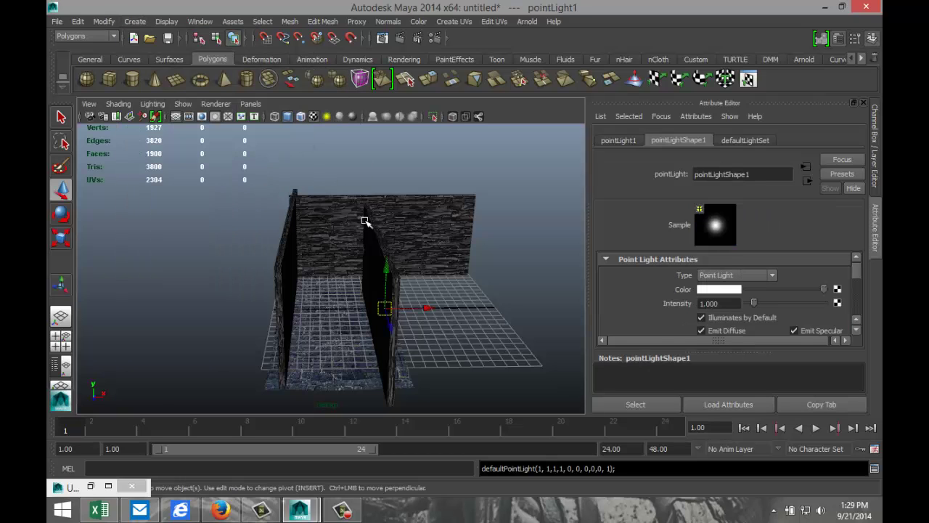
drag(423, 305, 373, 312)
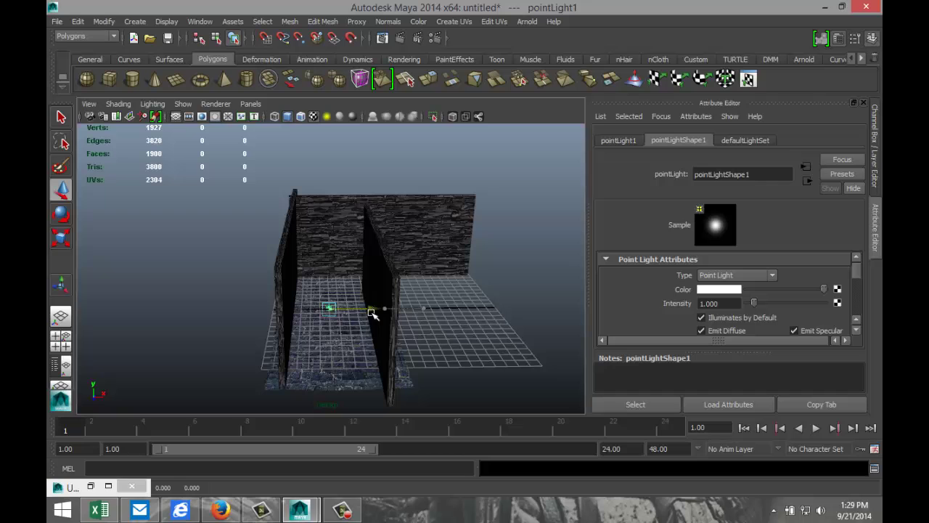
drag(332, 265, 333, 229)
alt+drag(400, 249, 332, 273)
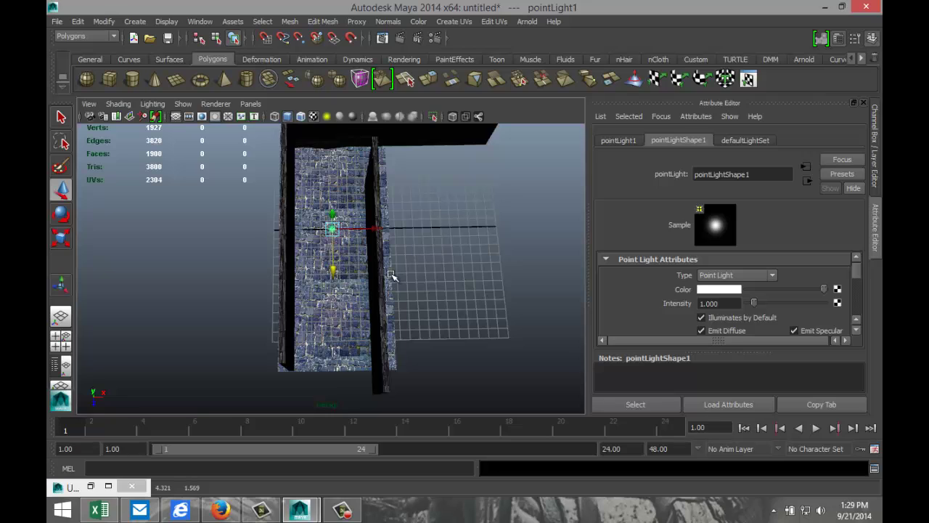
Step: Duplicate the point light with Ctrl+D and move the copy toward the corridor's far end
key(ctrl+d)
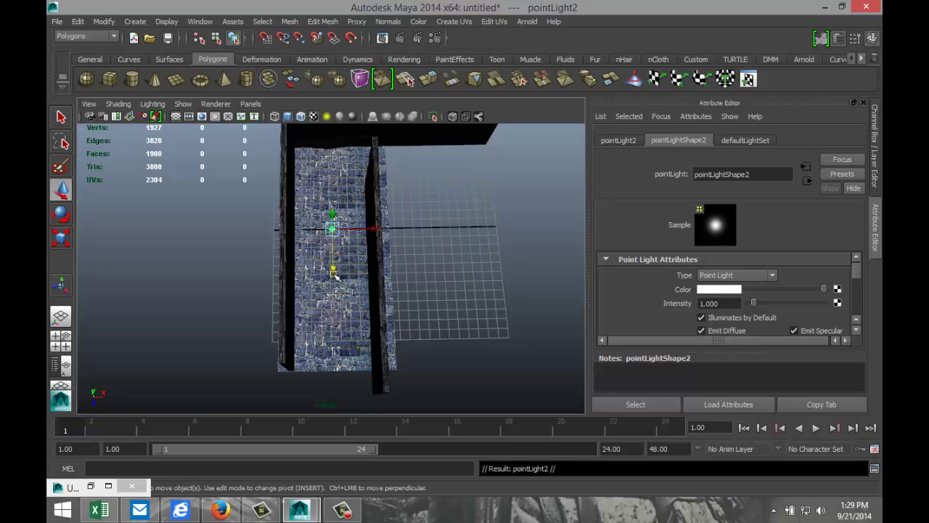
drag(334, 271, 324, 174)
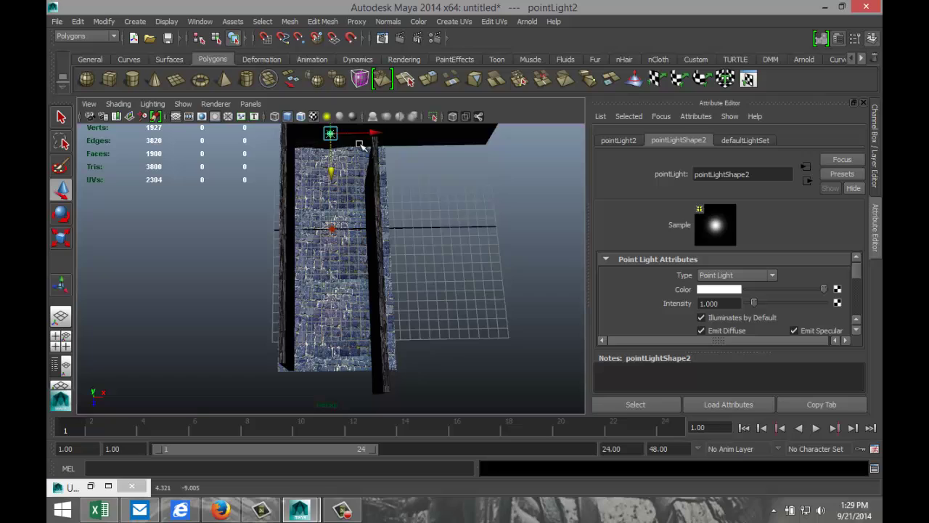
drag(373, 134, 454, 138)
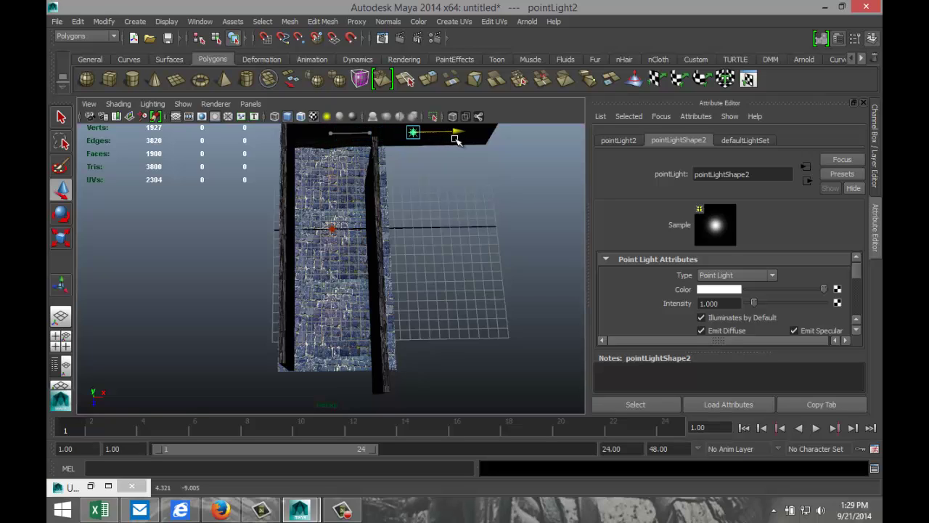
Step: Enable Use Depth Map Shadows at resolution 512 on pointLight1
click(333, 229)
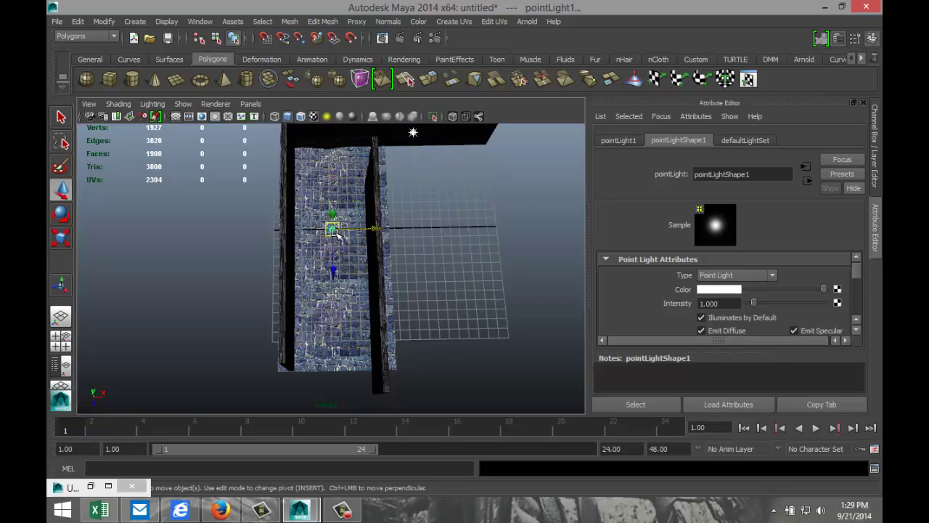
scroll(666, 294, down, 2)
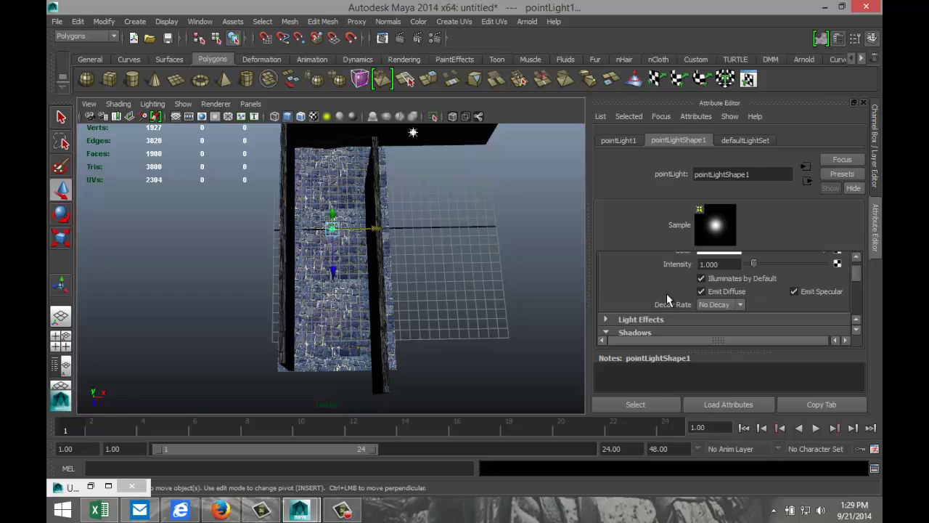
click(612, 293)
scroll(730, 293, down, 2)
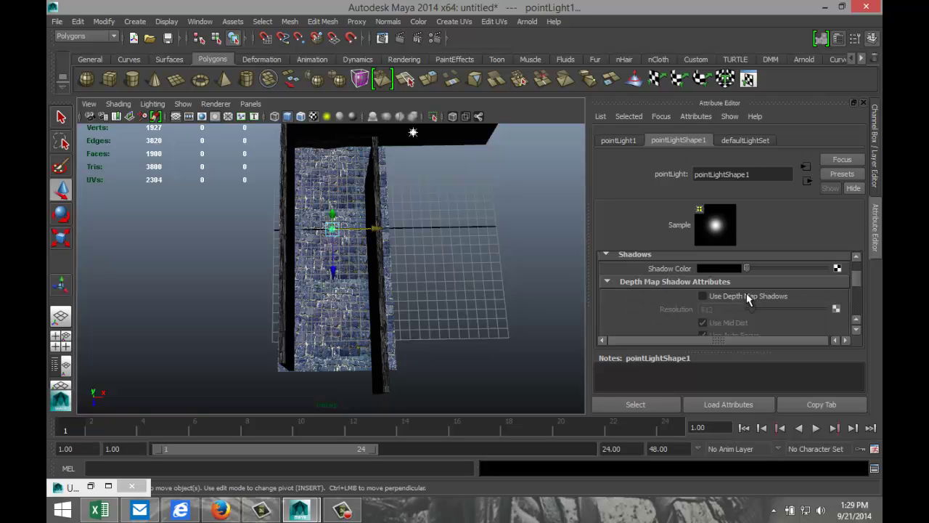
click(702, 297)
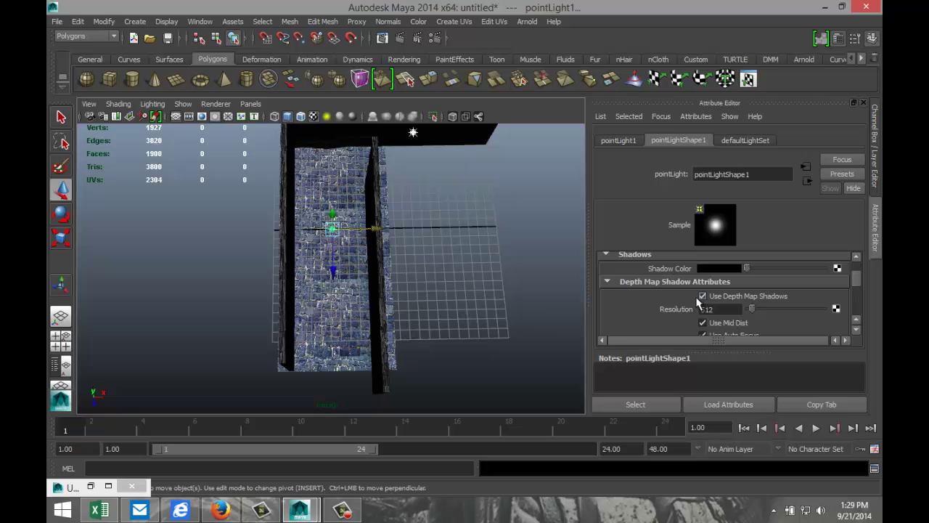
alt+drag(452, 334, 459, 309)
scroll(462, 310, up, 3)
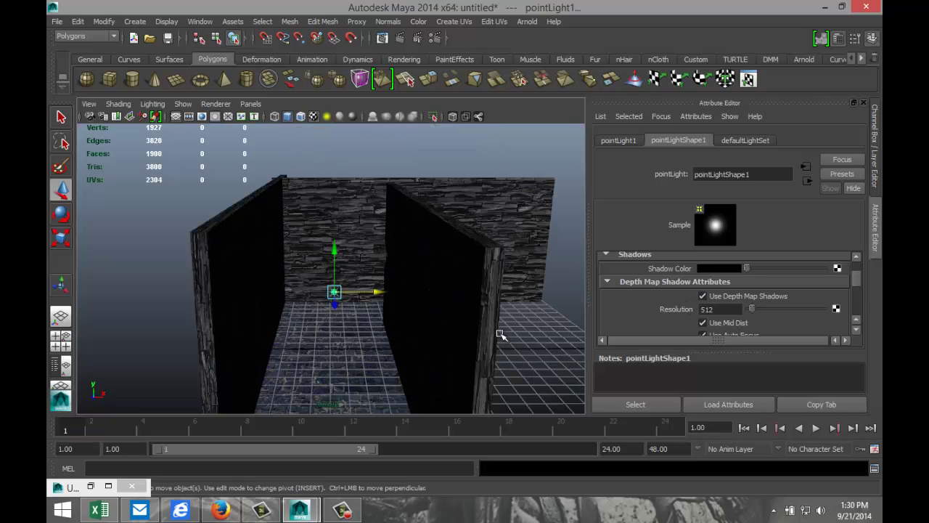
alt+drag(500, 335, 487, 309)
scroll(478, 286, up, 2)
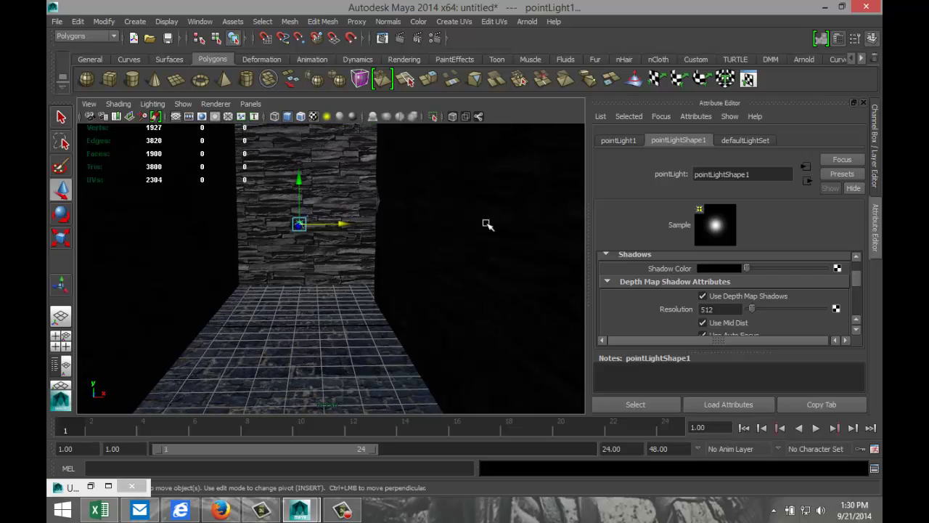
Step: Test render, then give the left wall's phongE material a File bump map using black wall.jpg
click(400, 38)
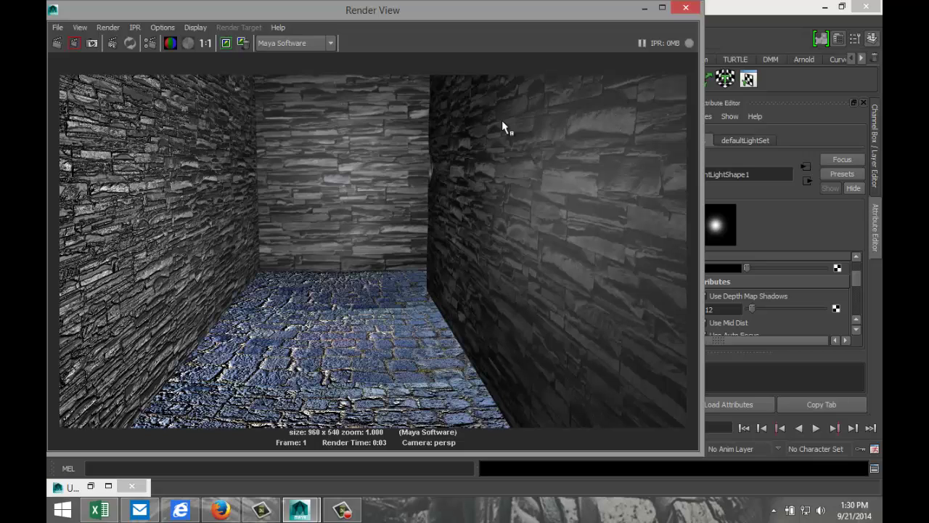
click(686, 7)
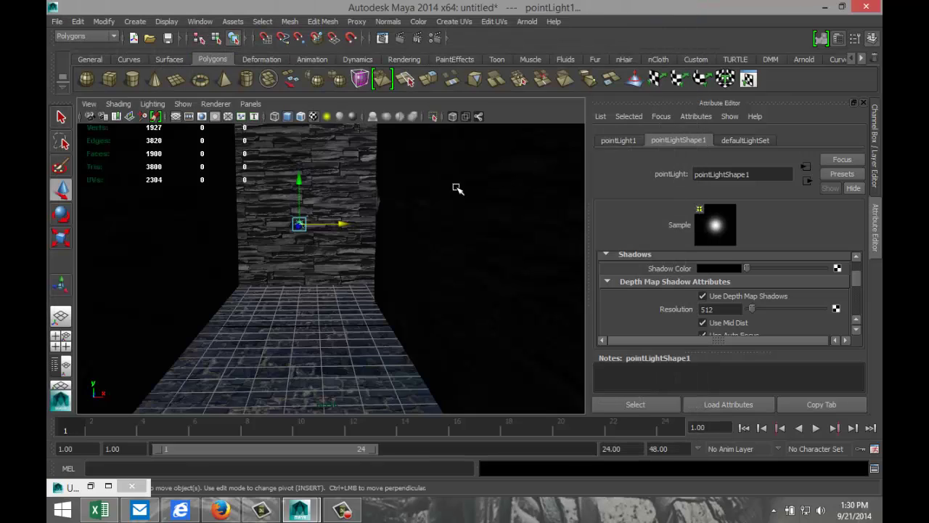
click(332, 161)
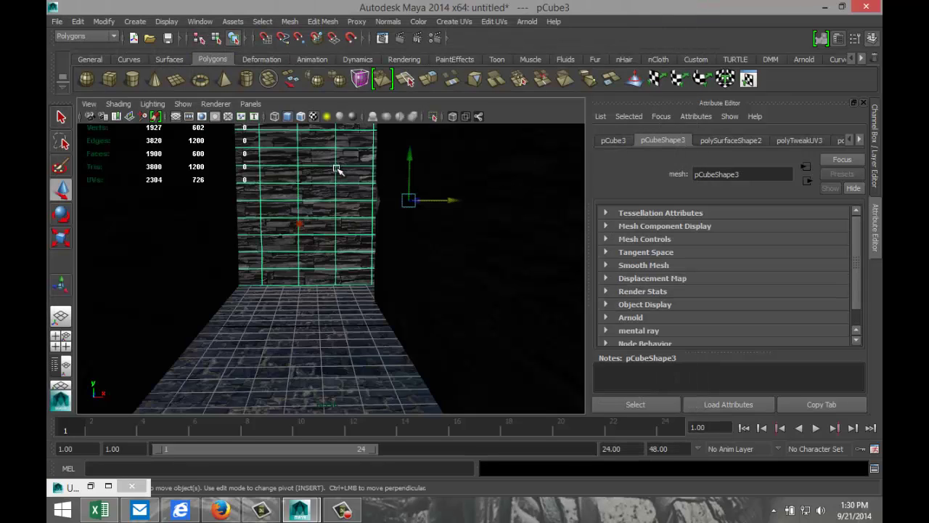
click(861, 140)
click(823, 139)
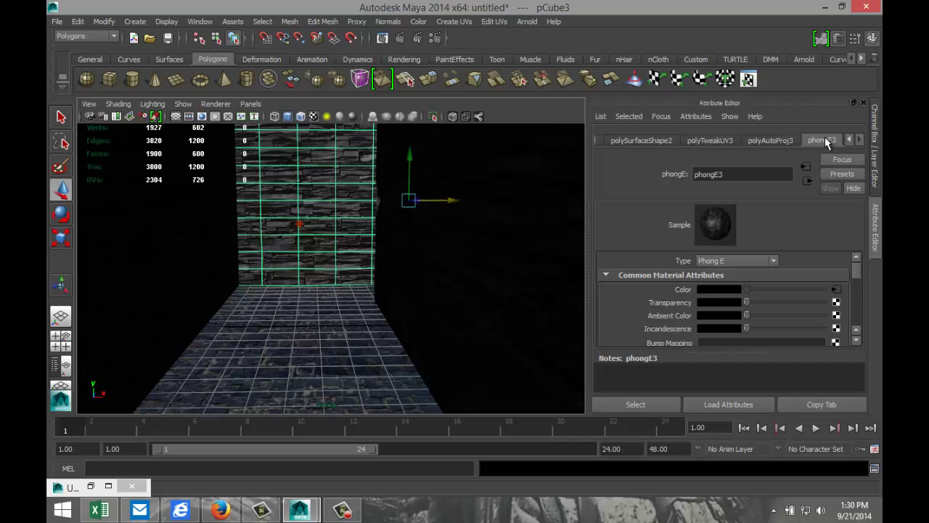
click(836, 341)
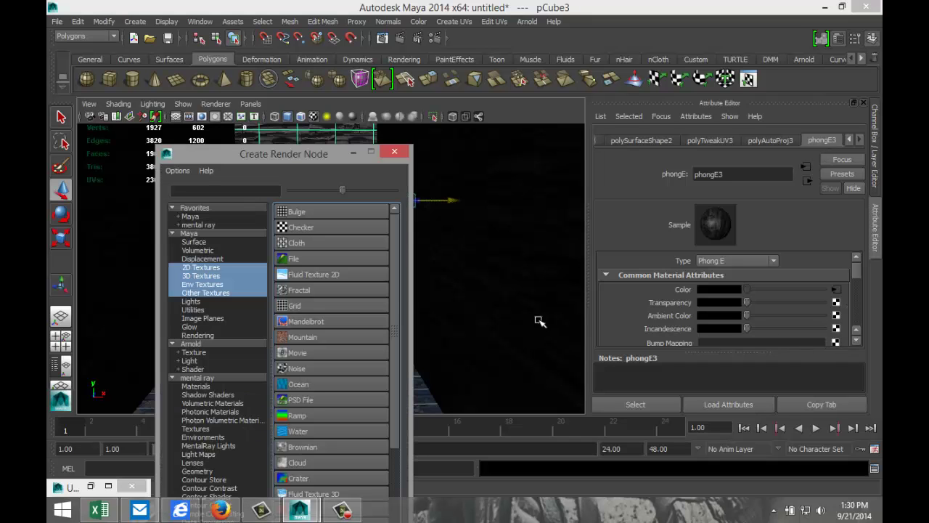
click(320, 258)
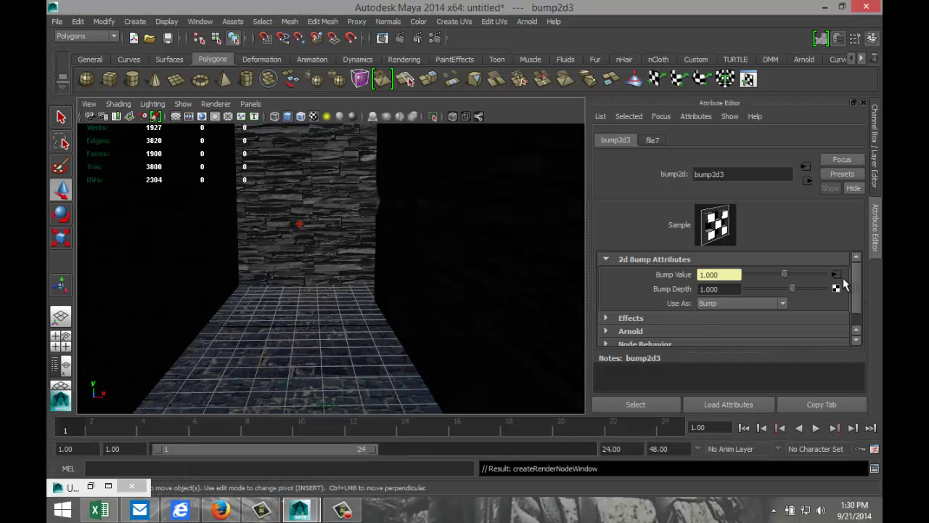
click(840, 324)
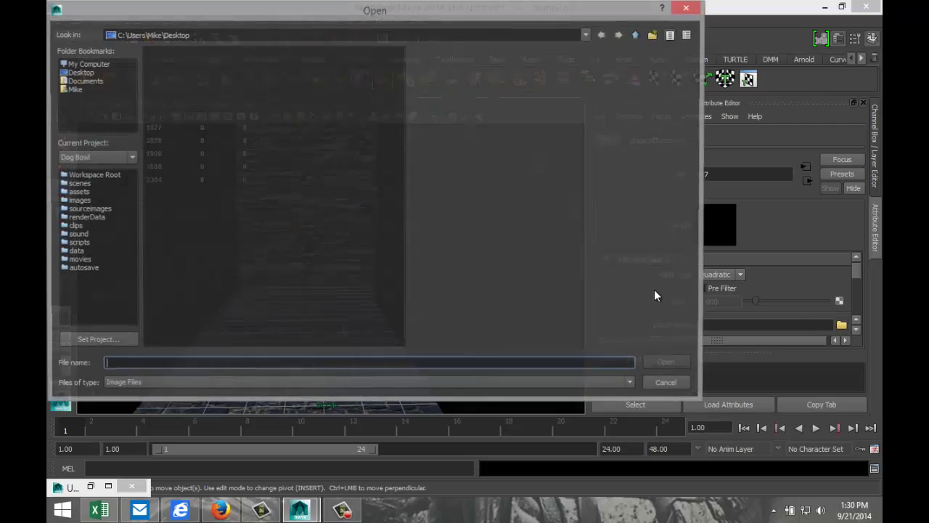
click(176, 127)
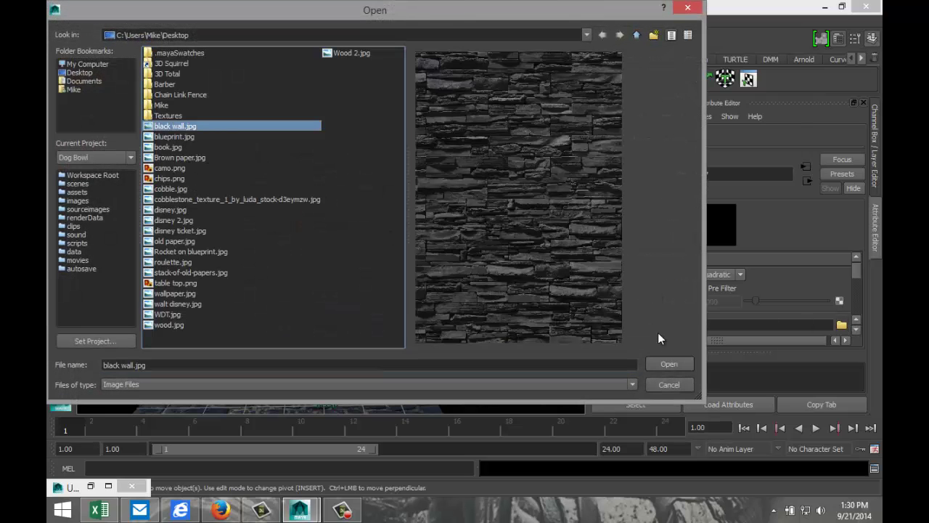
click(666, 365)
Step: Give the right wall's material phongE2 a File bump map loading black wall.jpg
click(494, 235)
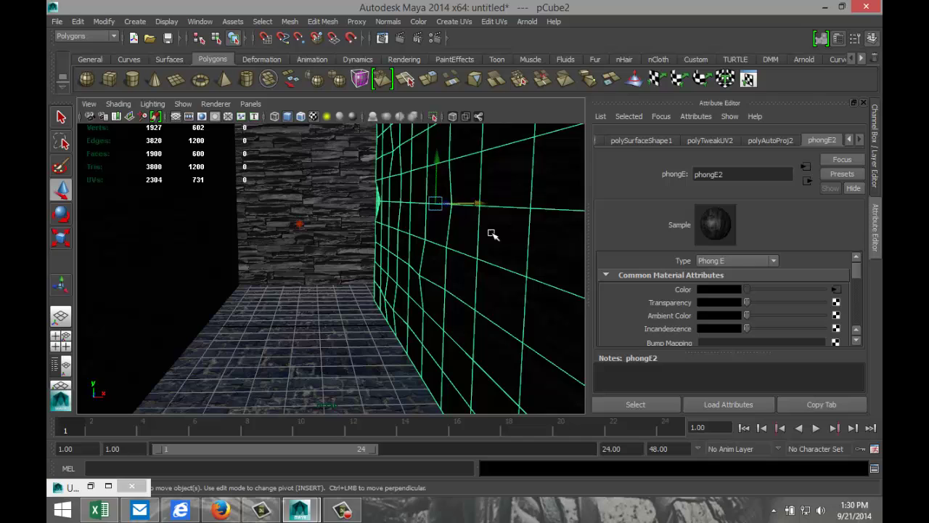
click(835, 342)
click(299, 258)
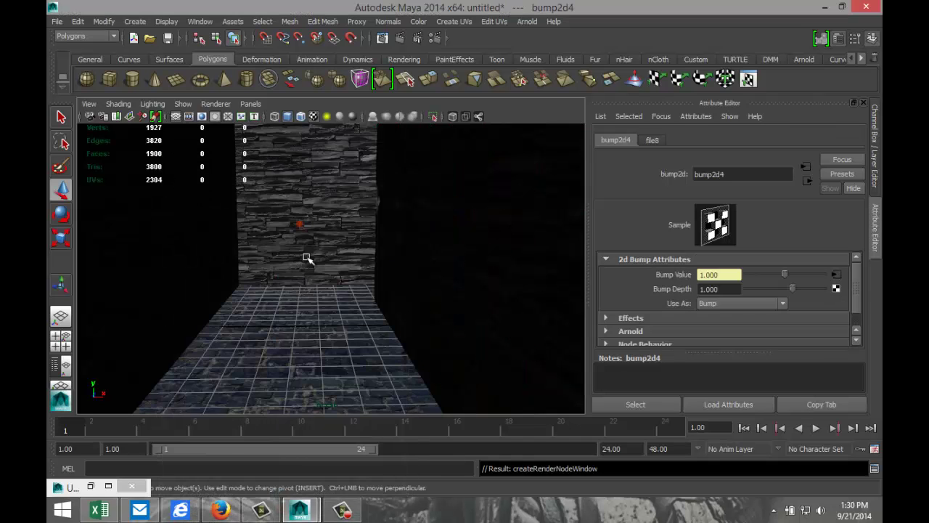
click(837, 274)
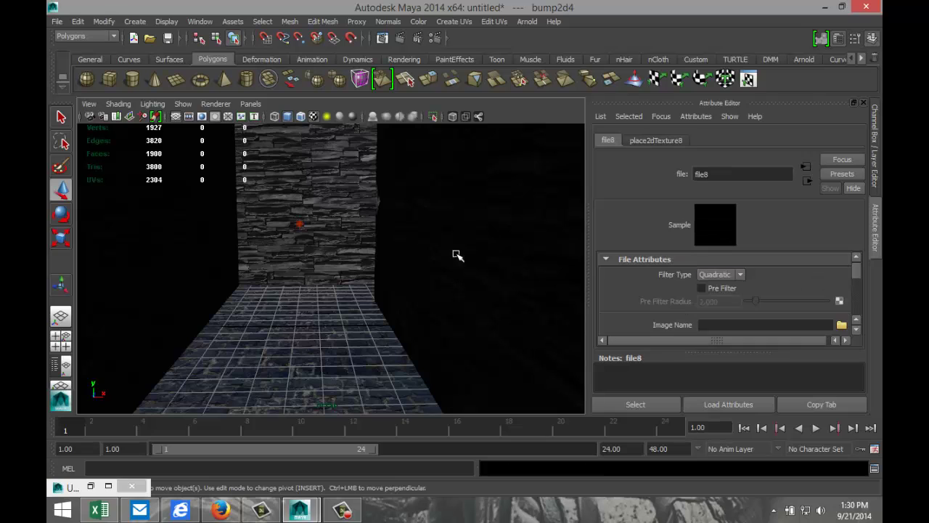
click(841, 325)
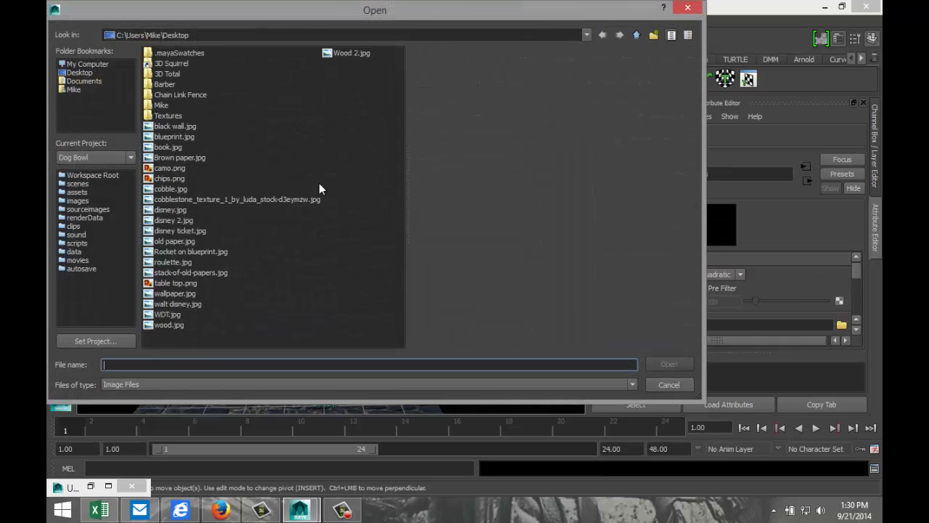
click(177, 126)
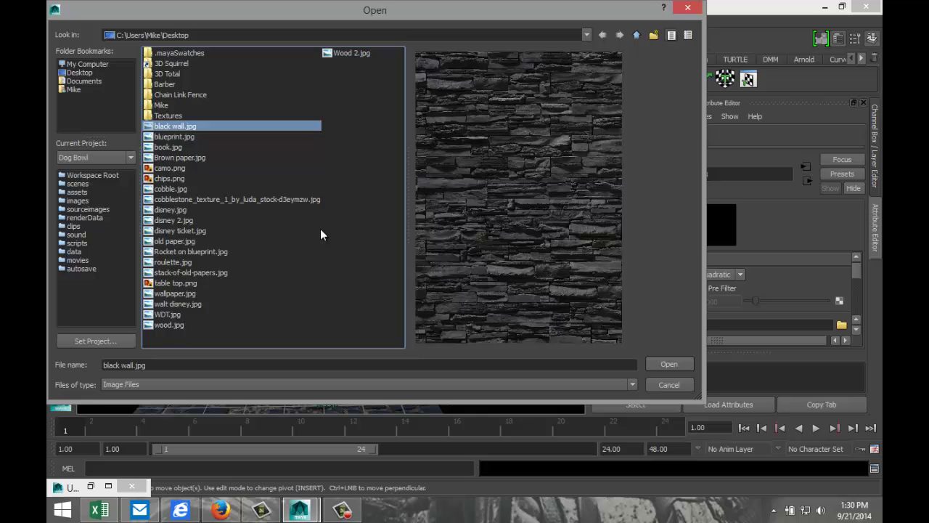
click(681, 367)
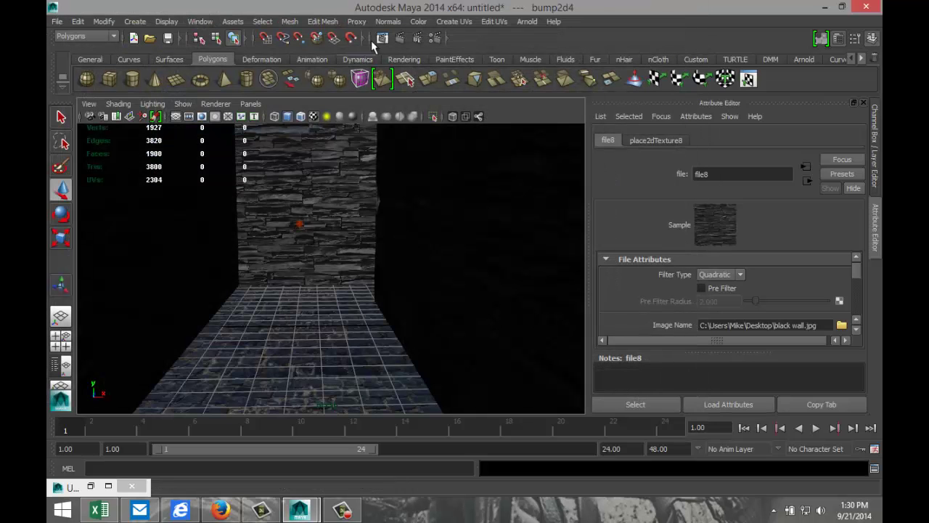
Step: Render a Maya Software test image of the corridor with its bumpy walls
click(400, 39)
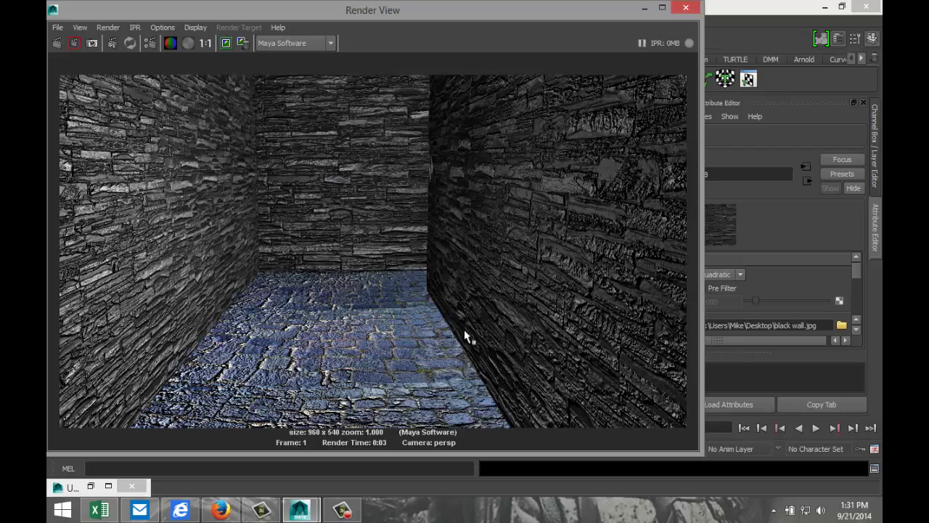
Step: Set pointLight1's colour to red and lower its value to darken it
click(644, 9)
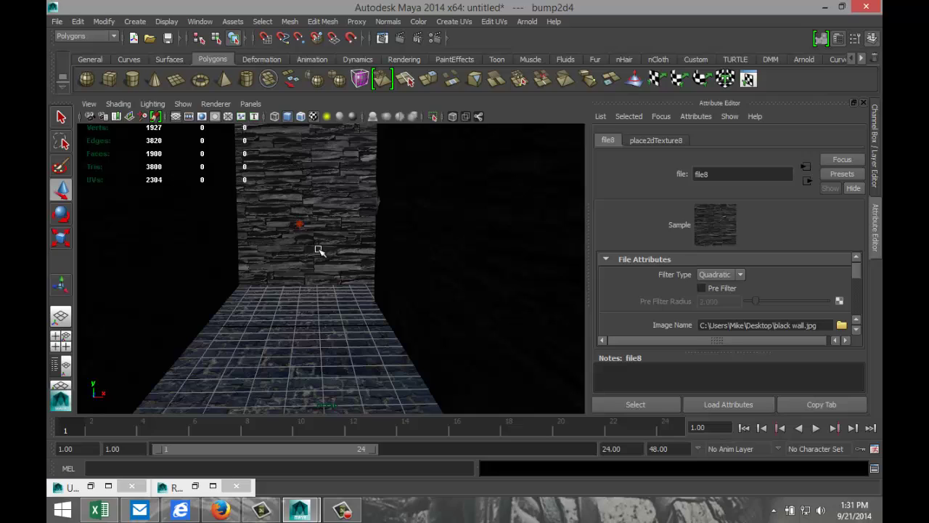
click(297, 222)
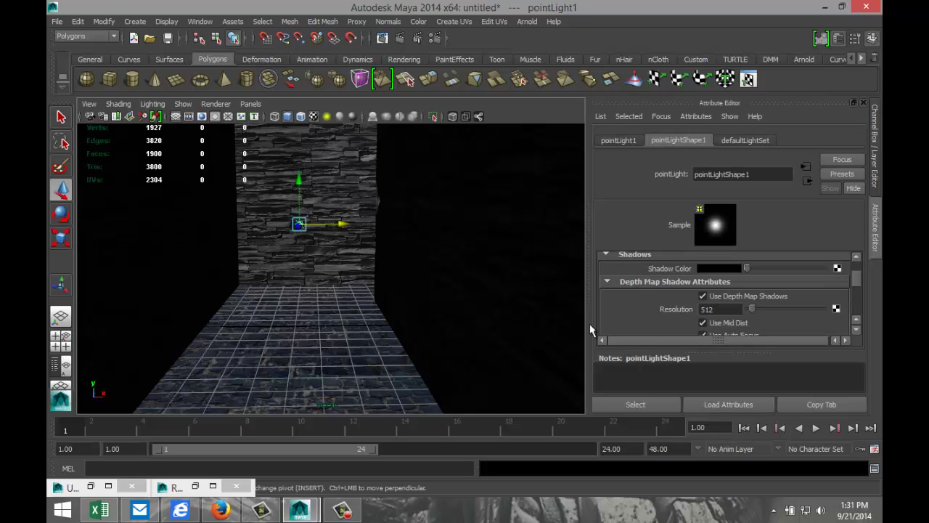
scroll(762, 313, up, 5)
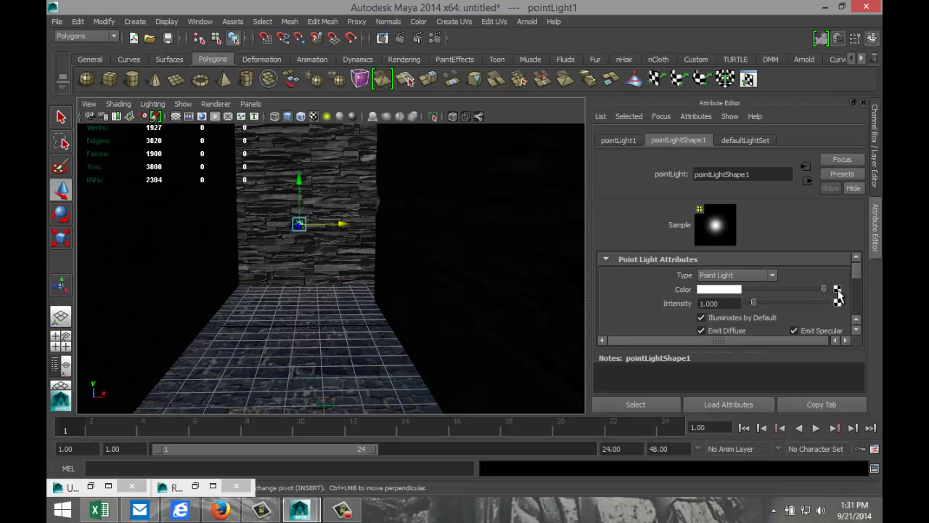
click(722, 291)
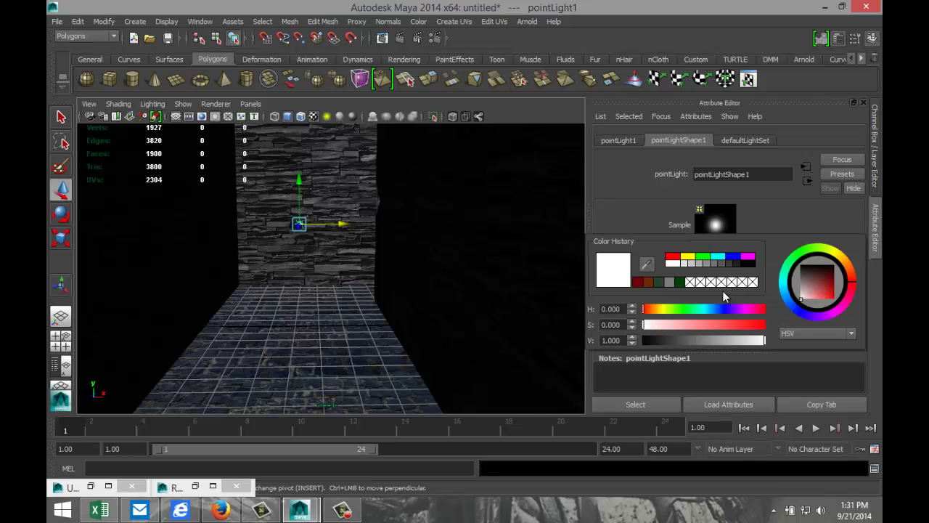
click(672, 256)
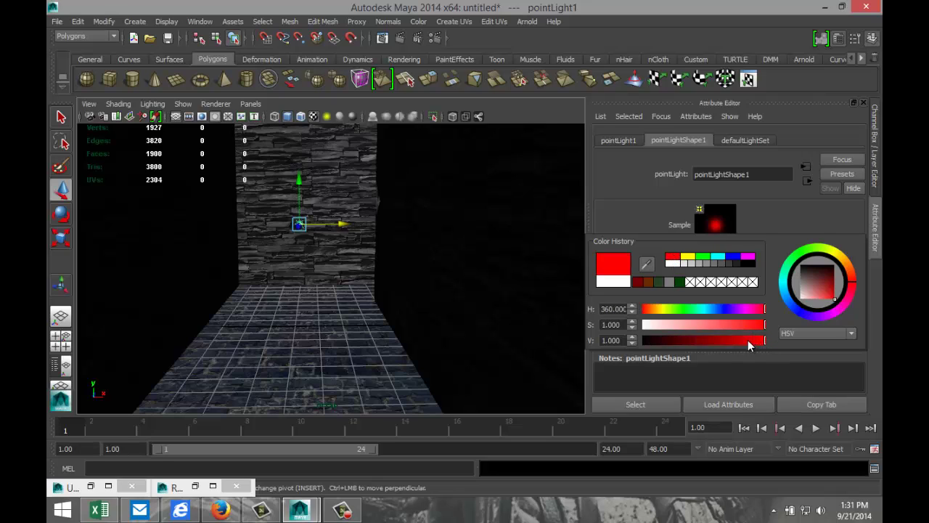
drag(722, 341, 711, 344)
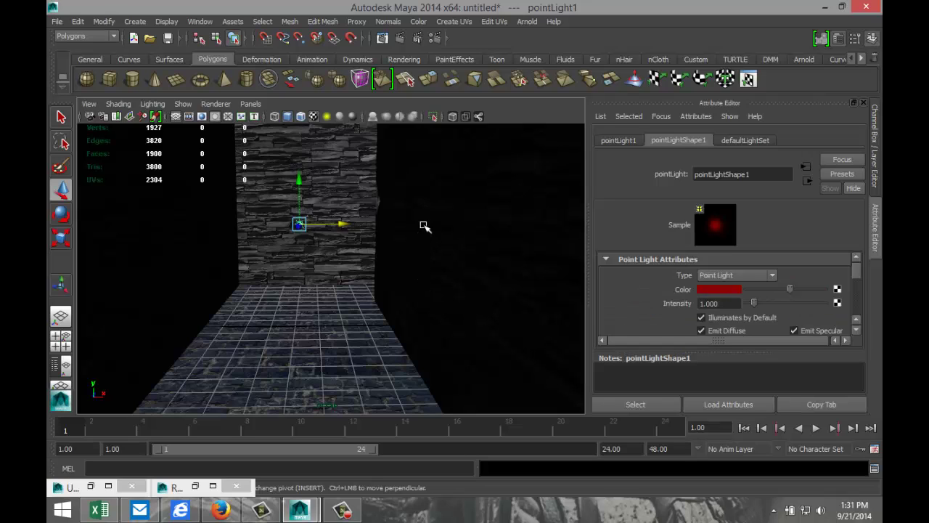
scroll(414, 212, down, 5)
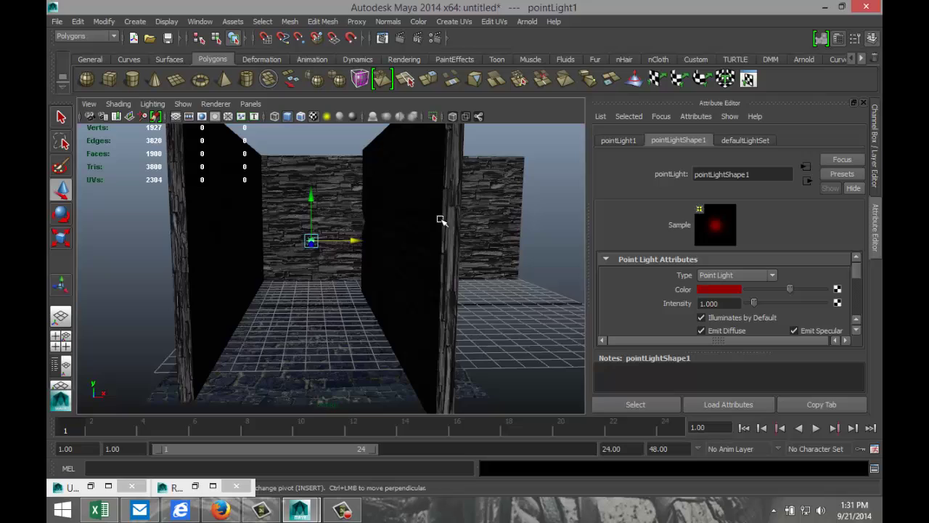
Step: Set pointLight2's colour to dark green (HSV 120, 1.000, 0.326)
alt+drag(442, 218, 433, 263)
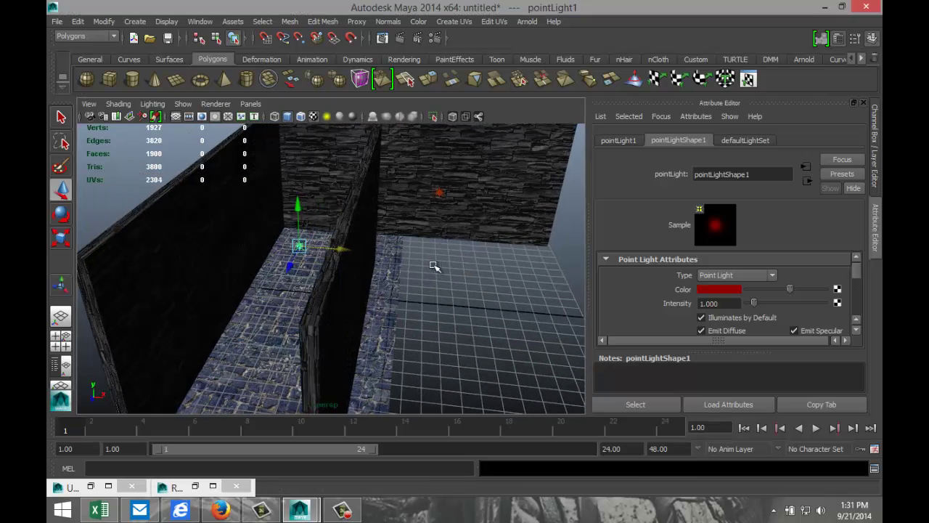
click(439, 192)
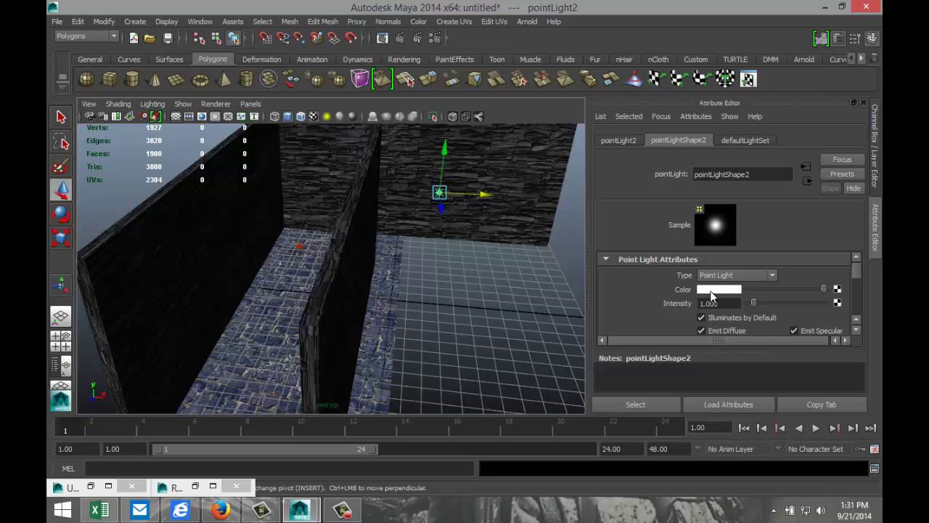
click(710, 290)
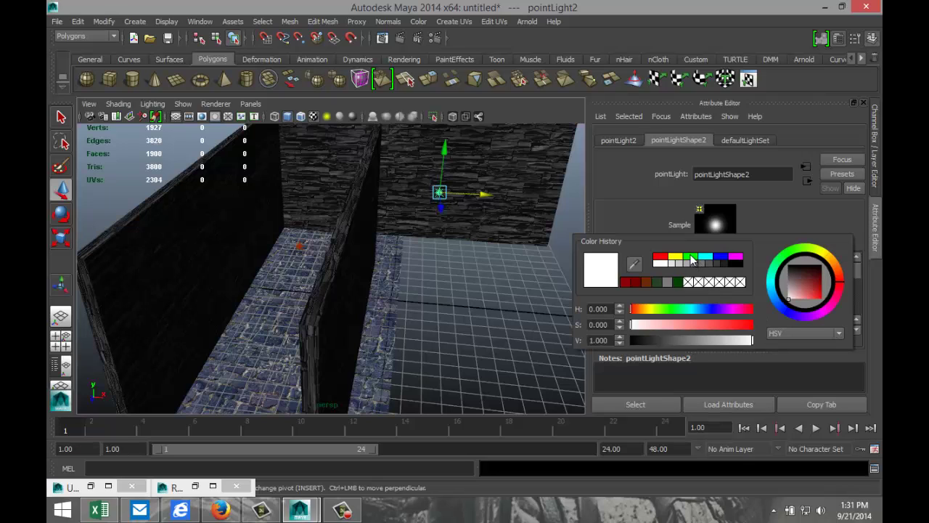
click(691, 260)
drag(755, 343, 674, 343)
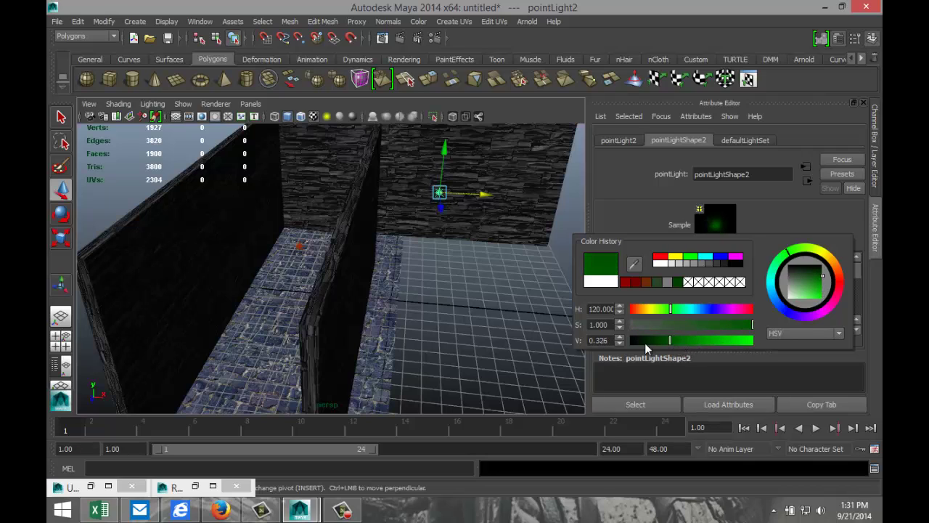
alt+drag(250, 326, 357, 224)
alt+drag(338, 282, 336, 274)
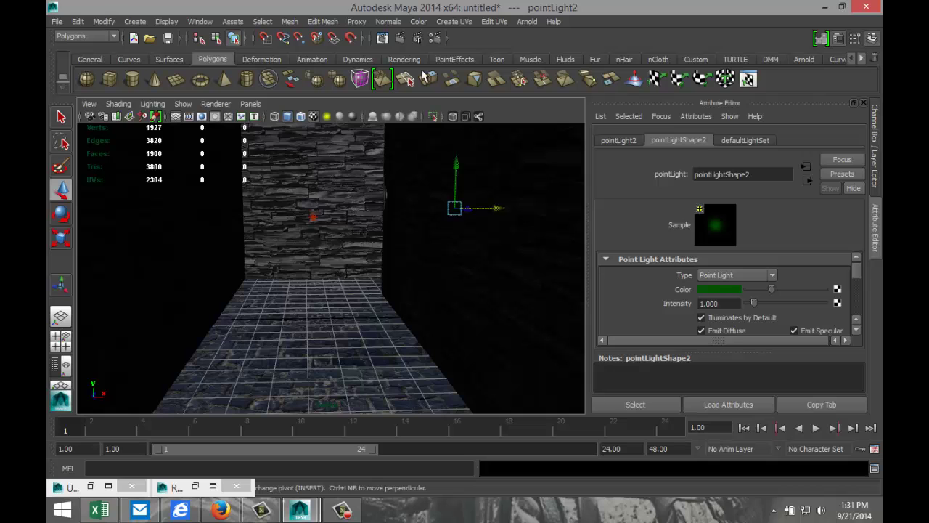
Step: Switch the renderer to mental ray and raise sampling Quality to 1.17
click(212, 486)
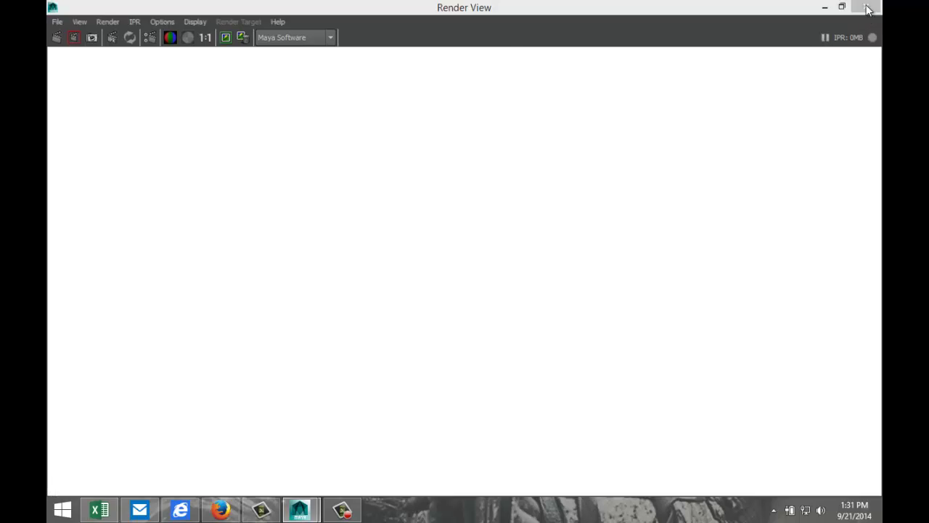
click(868, 9)
click(136, 488)
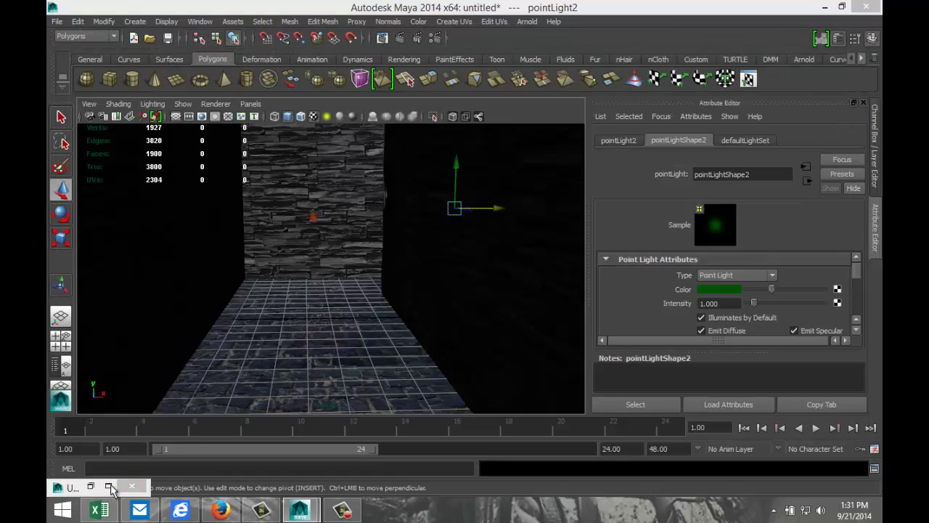
click(168, 55)
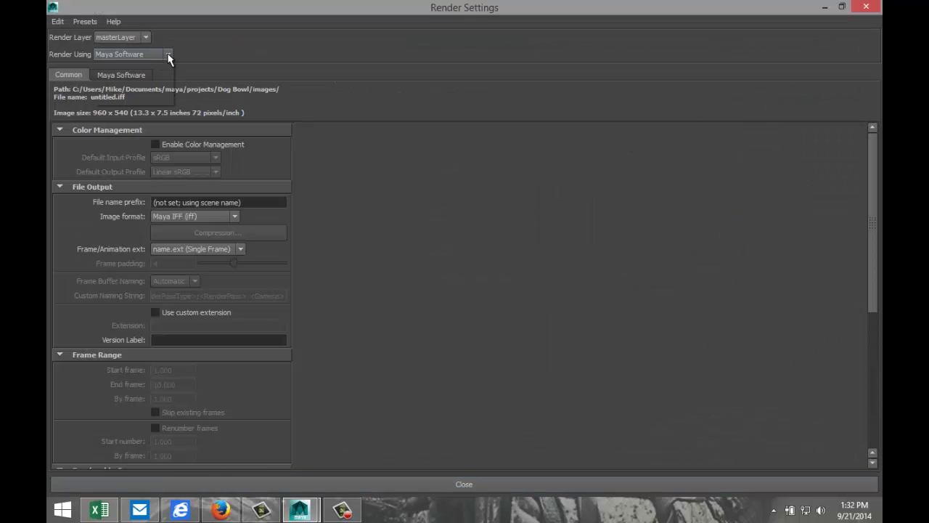
click(151, 98)
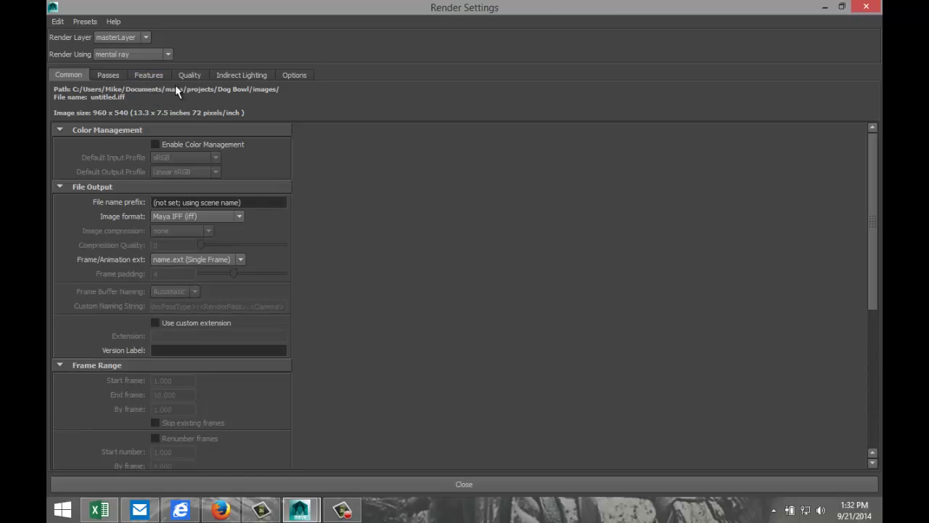
click(190, 75)
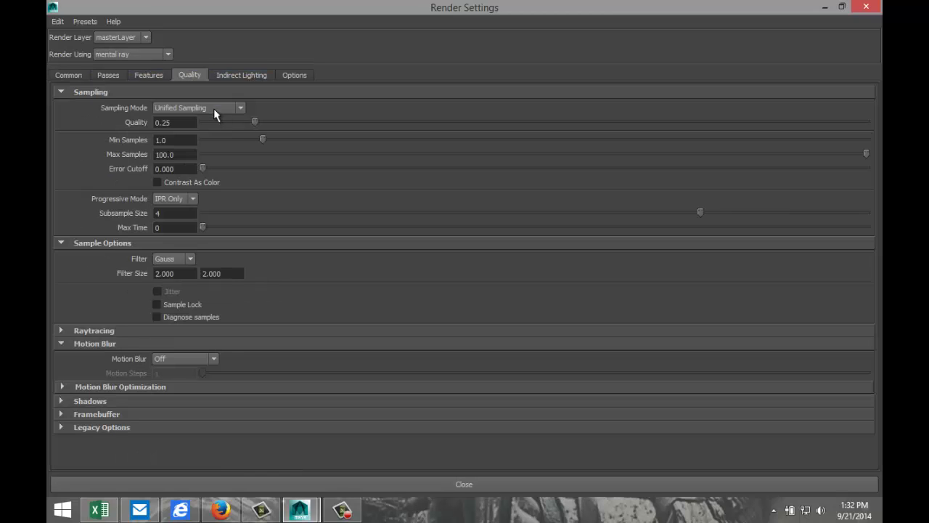
drag(254, 122, 605, 124)
Step: Set the image size preset to HD 1080 and minimize Render Settings
click(66, 74)
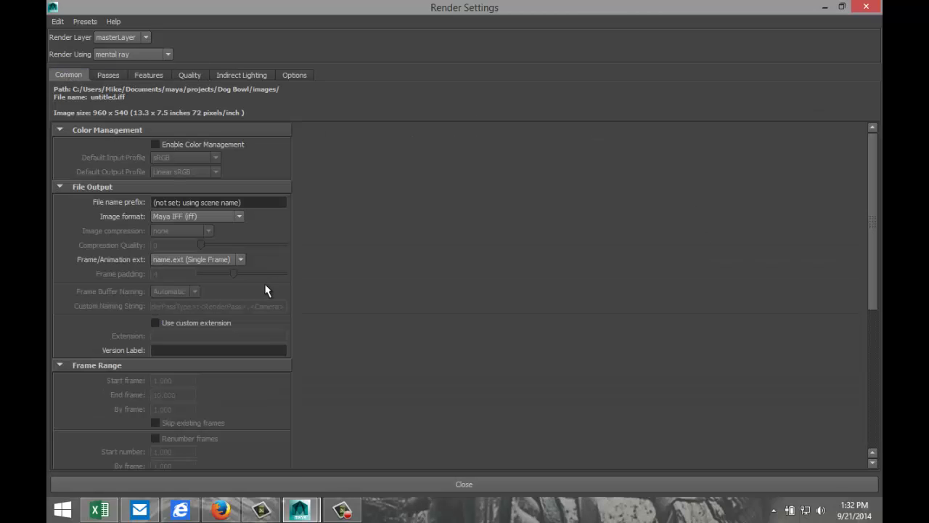
scroll(268, 294, down, 2)
scroll(269, 296, down, 2)
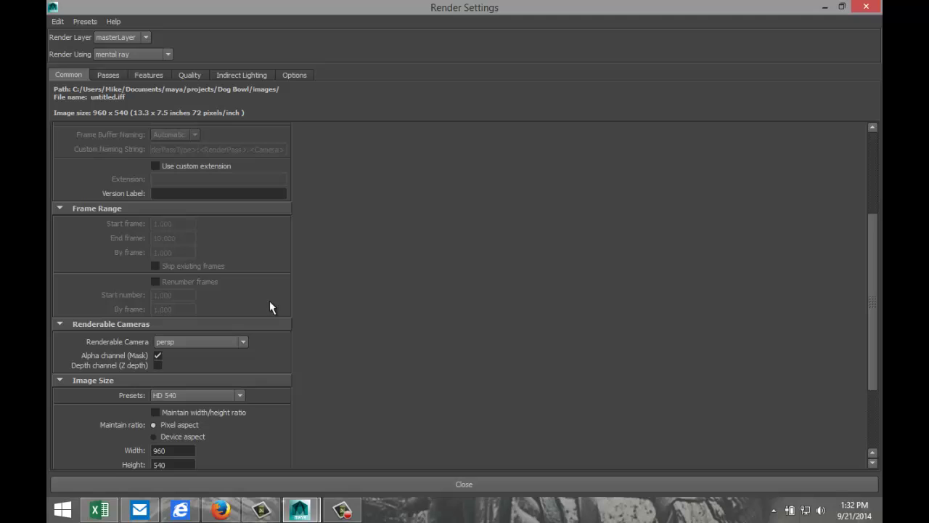
click(240, 395)
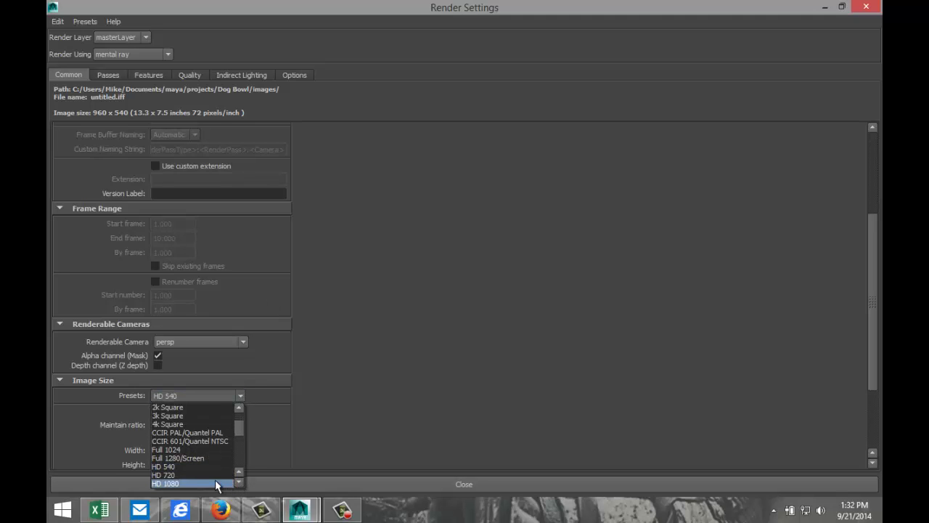
click(218, 481)
click(826, 7)
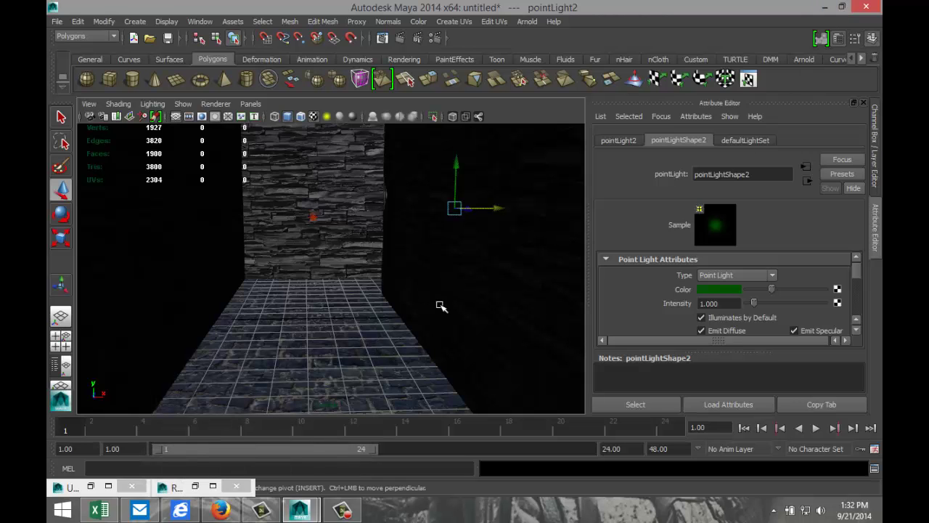
Step: Render the current frame of the red and green lit corridor in mental ray
click(400, 38)
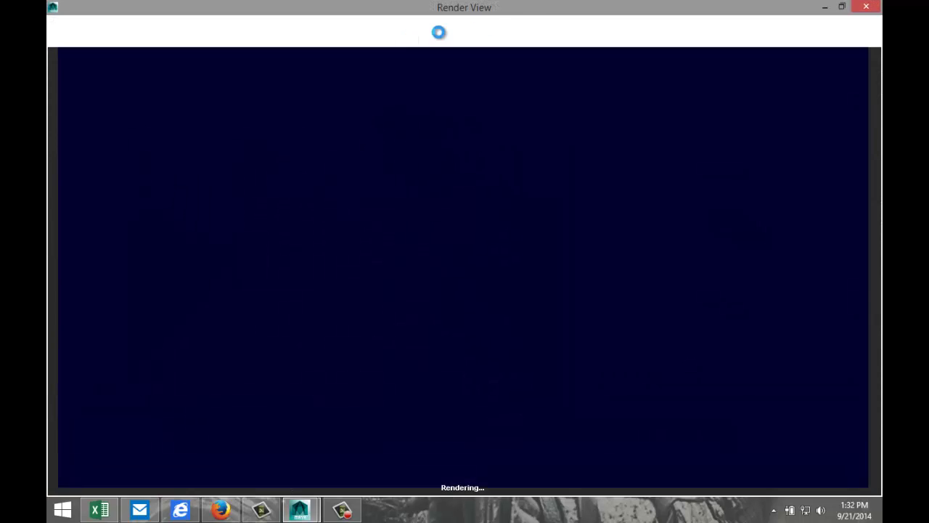